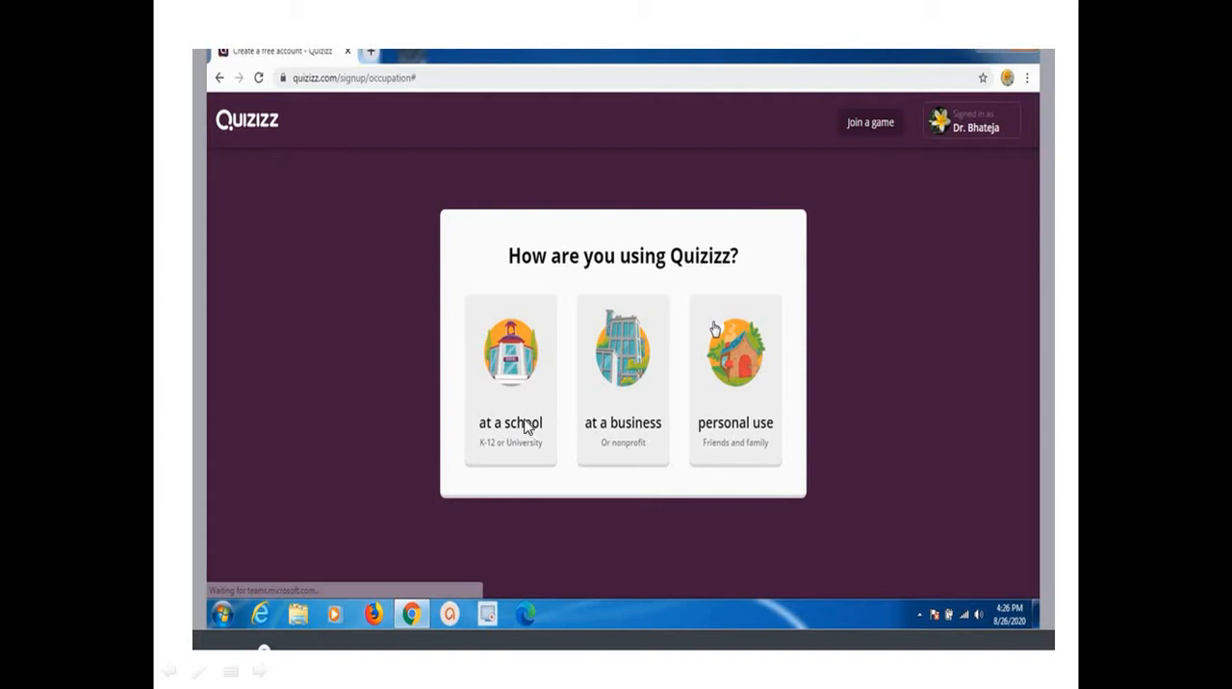
End the slide show presentation and switch to the Quizizz home page in Chrome.
{"action": "left_click", "coordinate": [516, 366]}
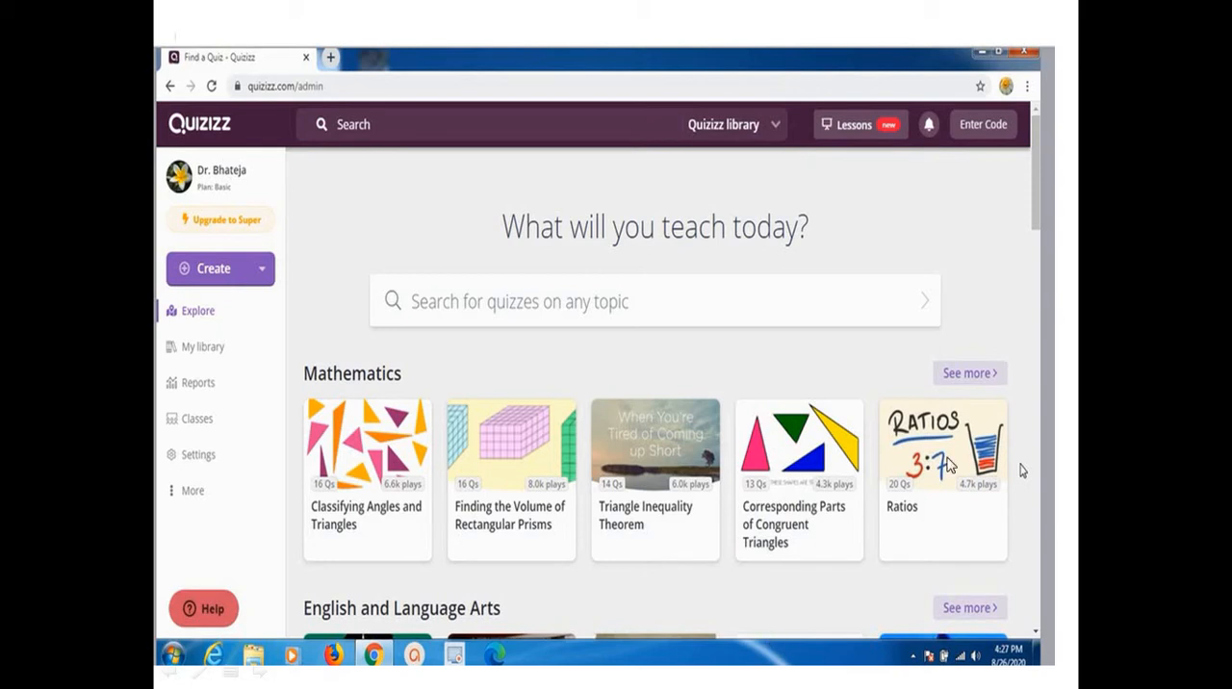
{"action": "left_click", "coordinate": [429, 563]}
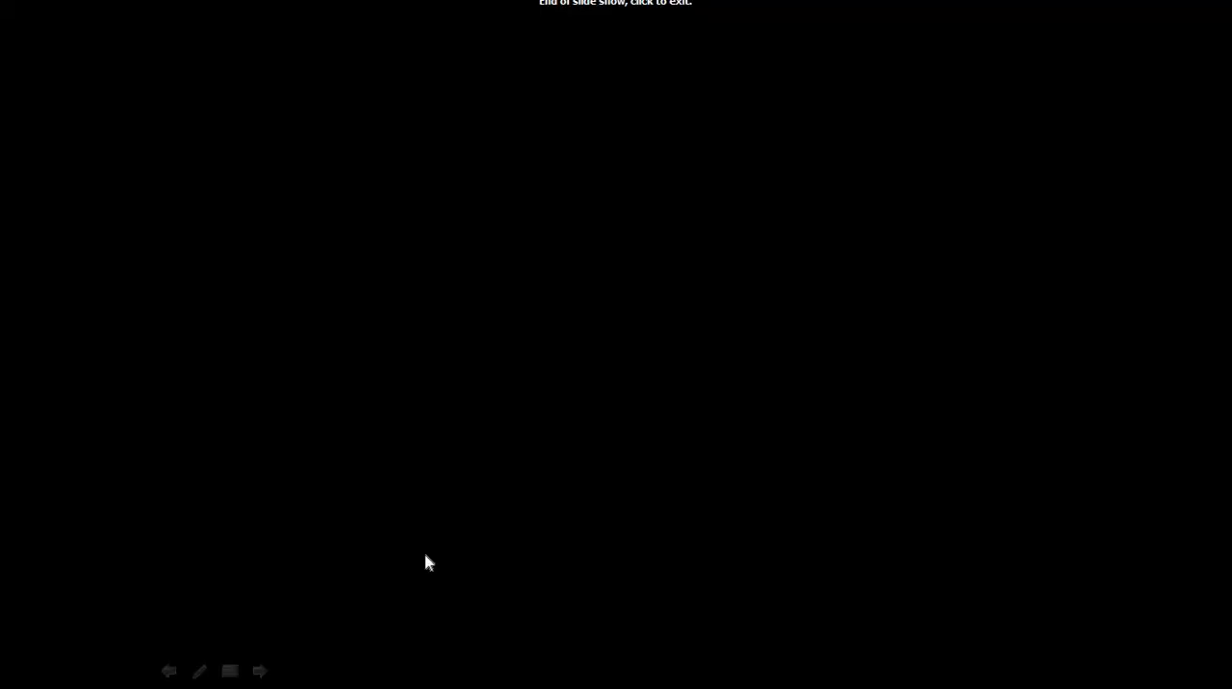
{"action": "left_click", "coordinate": [427, 561]}
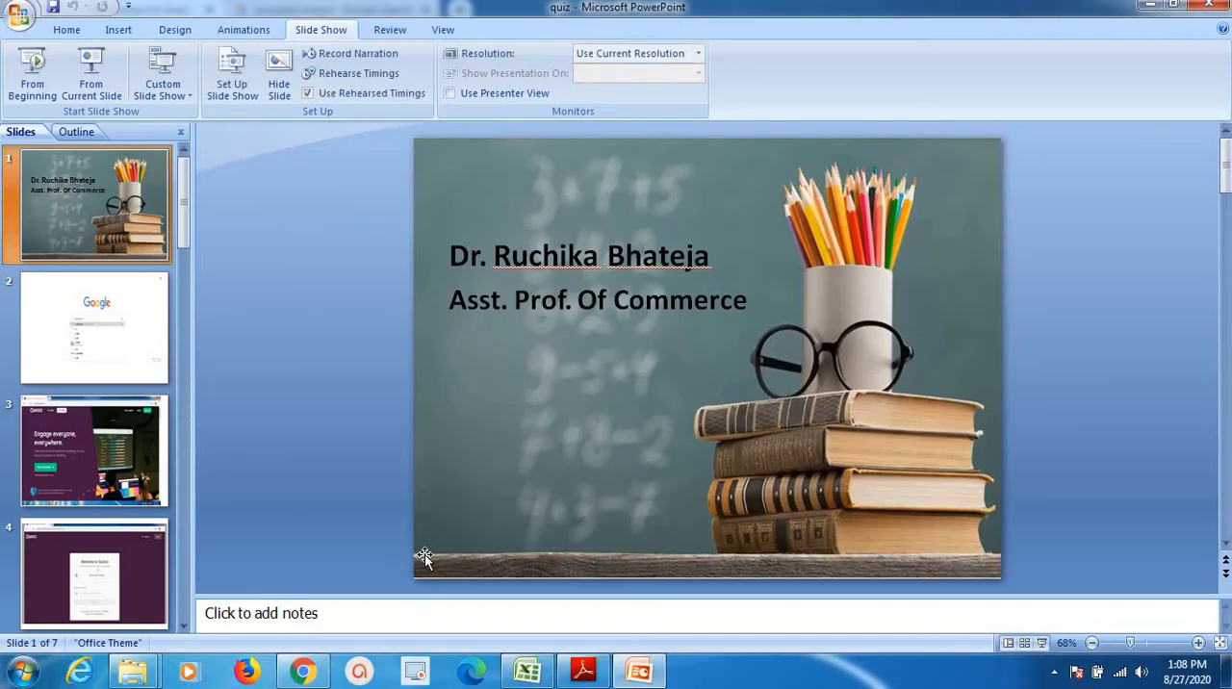
{"action": "left_click", "coordinate": [322, 679]}
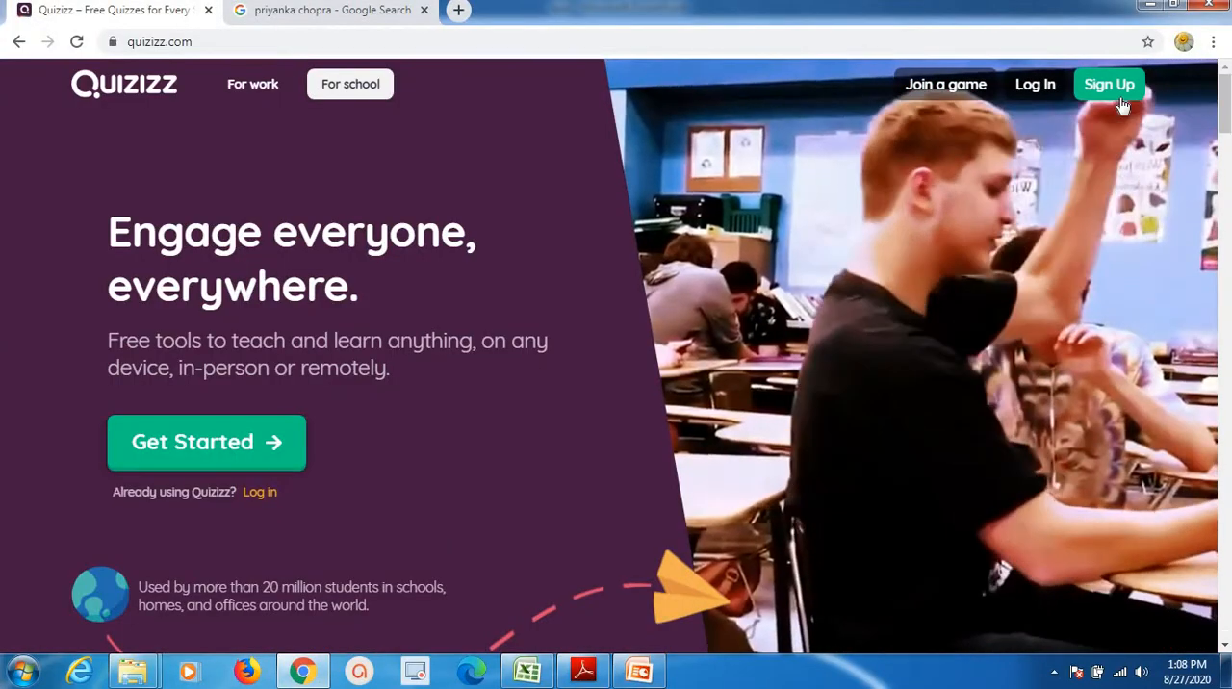
Sign up for Quizizz with an existing Google account.
{"action": "left_click", "coordinate": [1115, 89]}
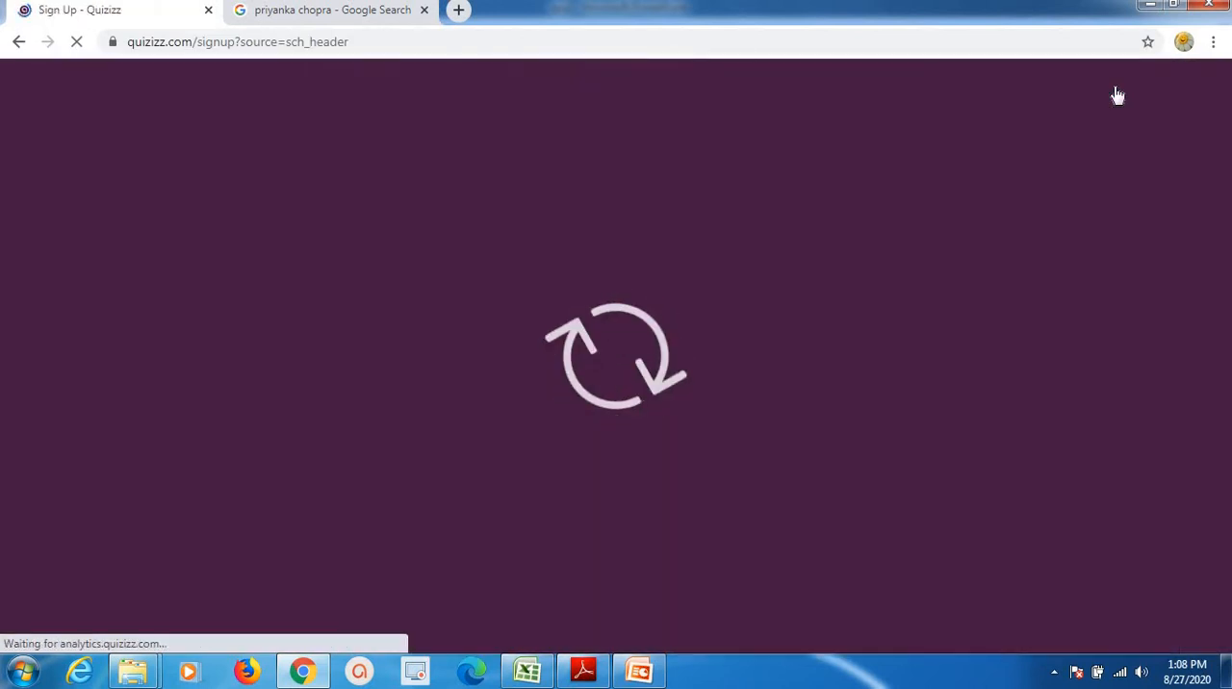
{"action": "left_click", "coordinate": [679, 343]}
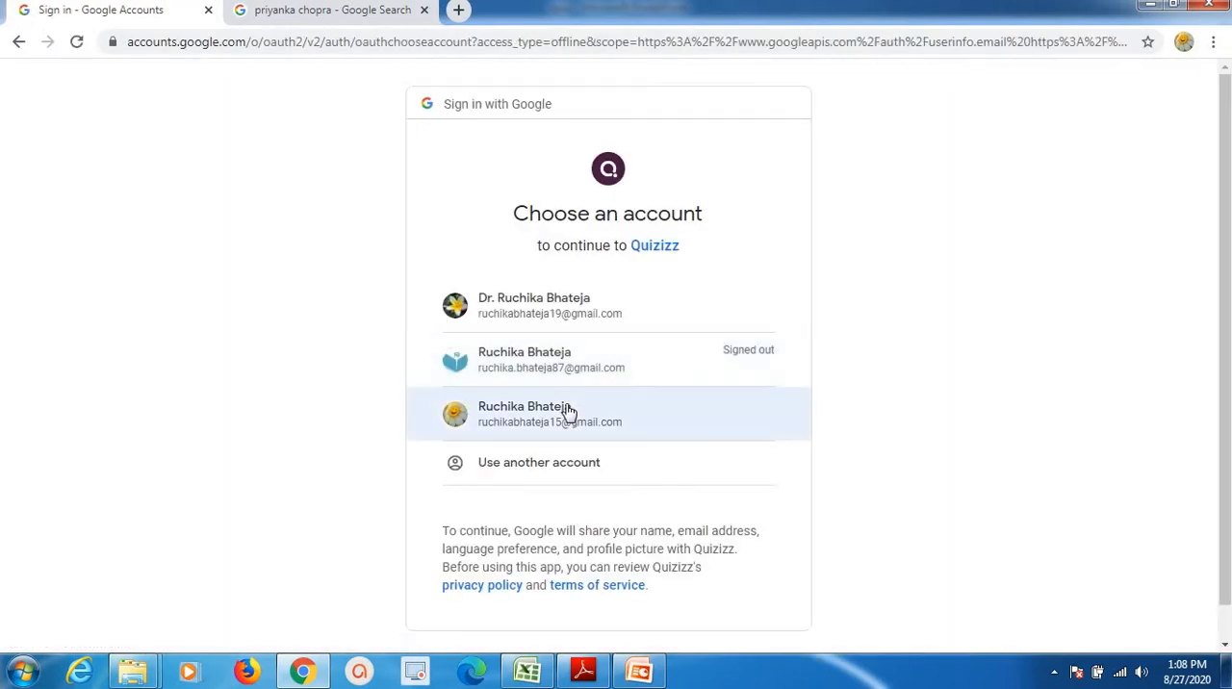
{"action": "left_click", "coordinate": [568, 411]}
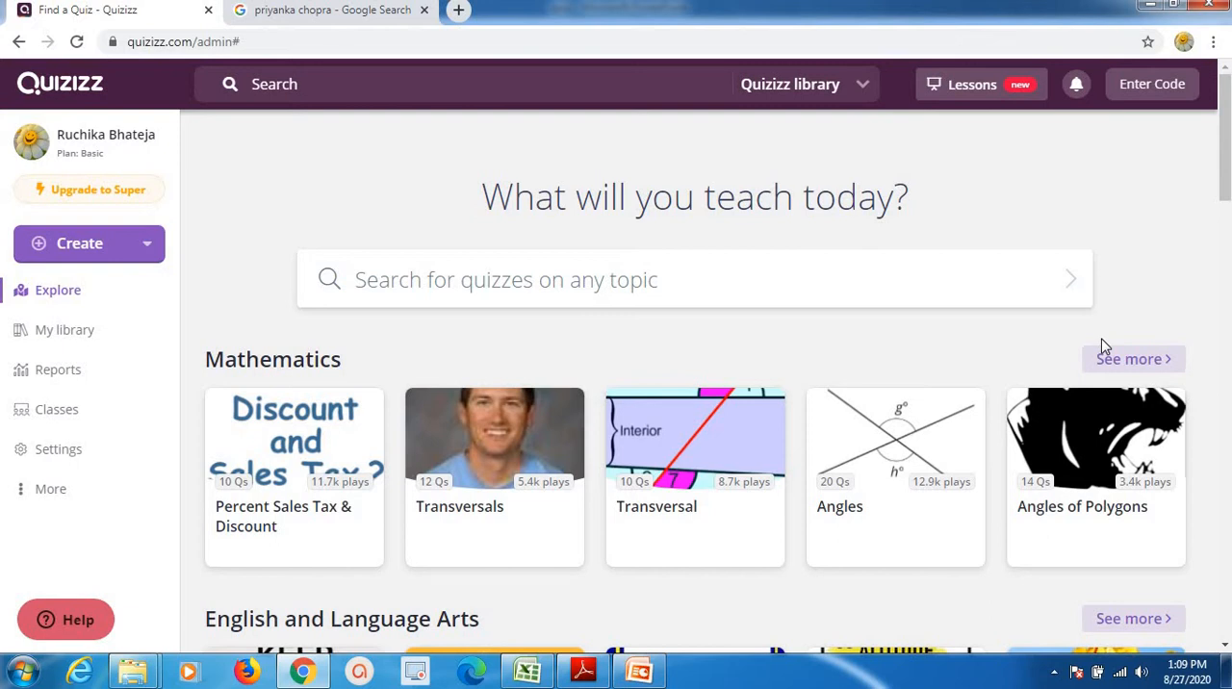
Start creating a new quiz and name it "General knowledge".
{"action": "left_click", "coordinate": [117, 244]}
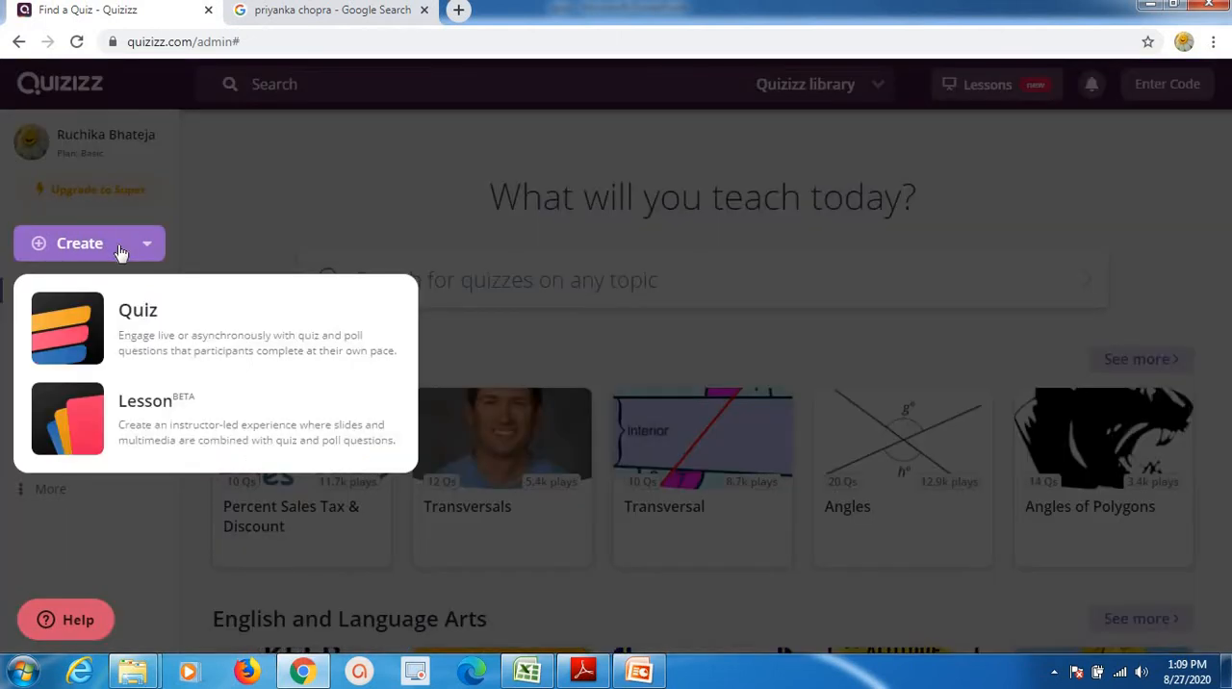
{"action": "left_click", "coordinate": [171, 329]}
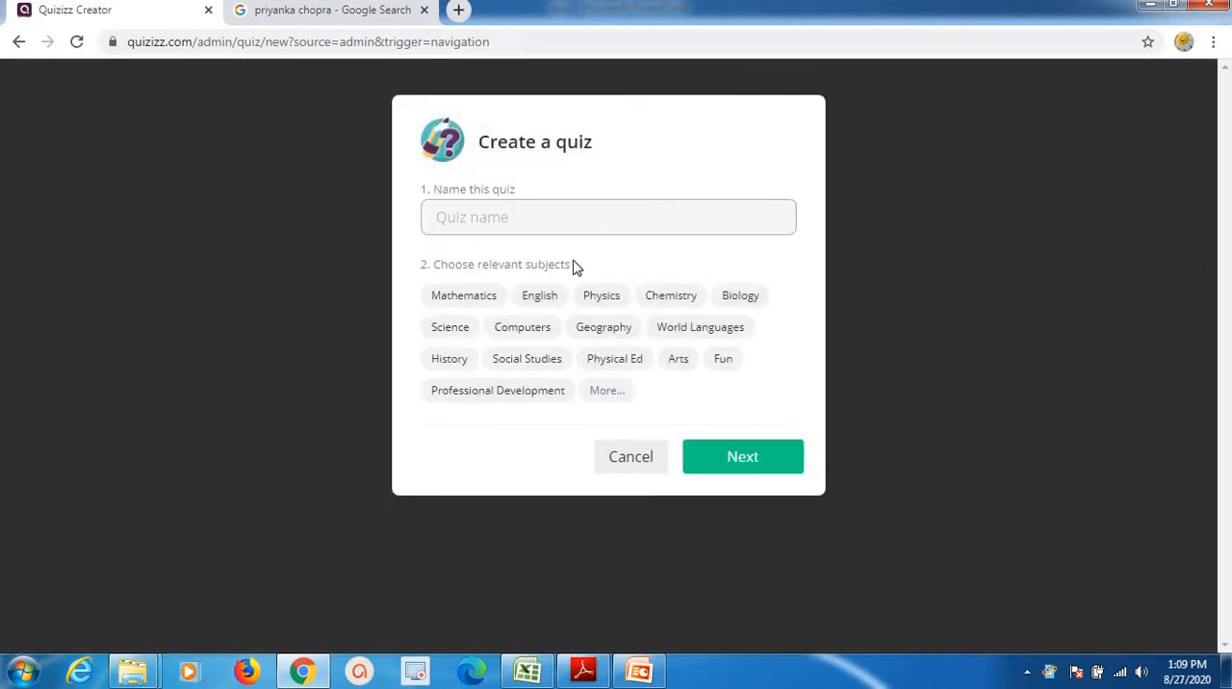
{"action": "left_click", "coordinate": [517, 215]}
{"action": "type", "text": "genear"}
{"action": "type", "text": "l knowl"}
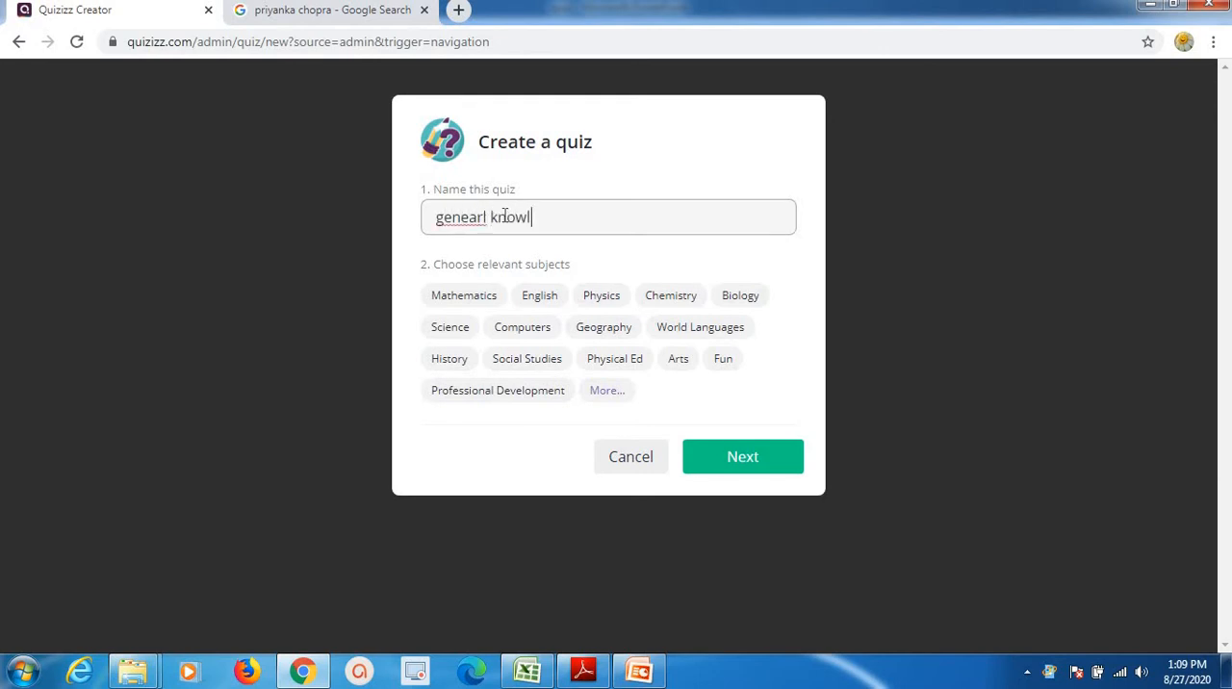
{"action": "type", "text": "edhe"}
{"action": "left_click_drag", "start_coordinate": [487, 218], "coordinate": [433, 219]}
{"action": "type", "text": "Genera"}
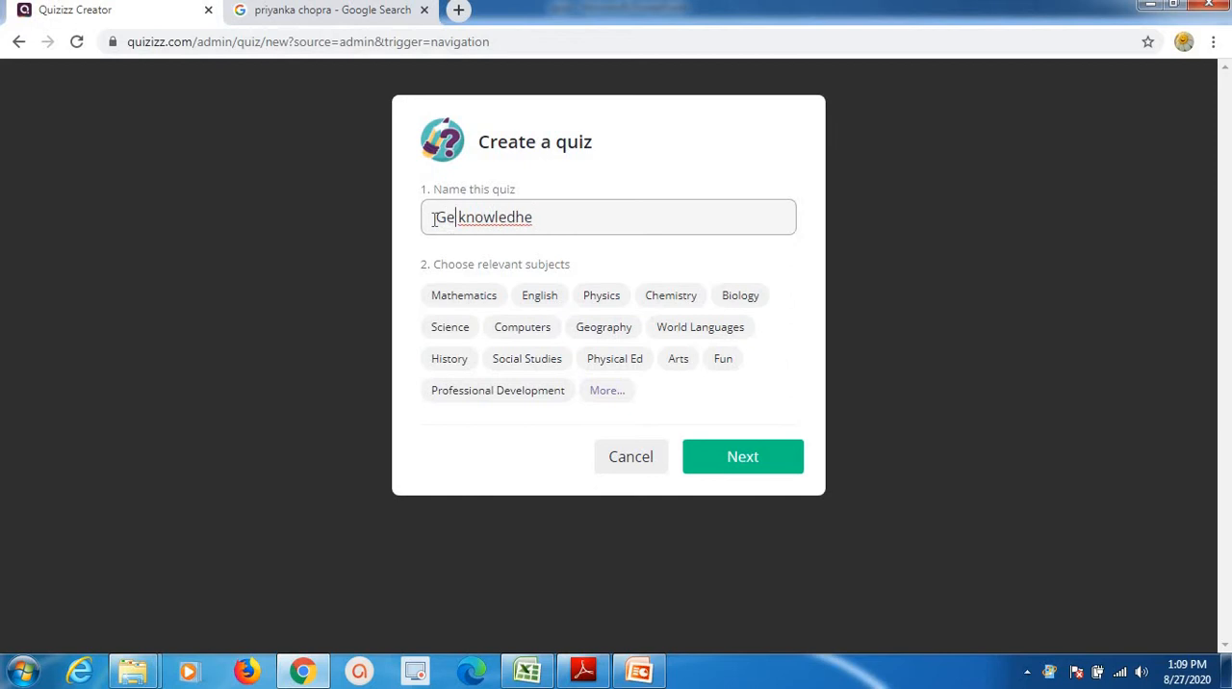
{"action": "type", "text": "l"}
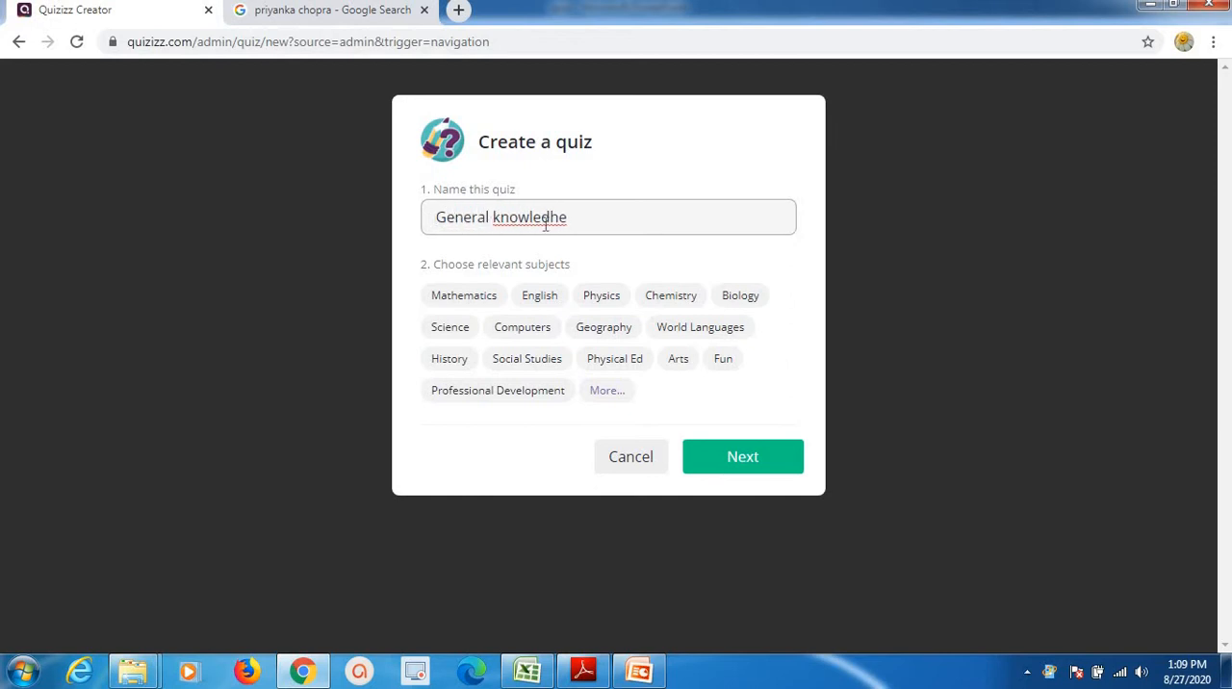
{"action": "left_click_drag", "start_coordinate": [571, 219], "coordinate": [541, 217]}
{"action": "type", "text": "dge"}
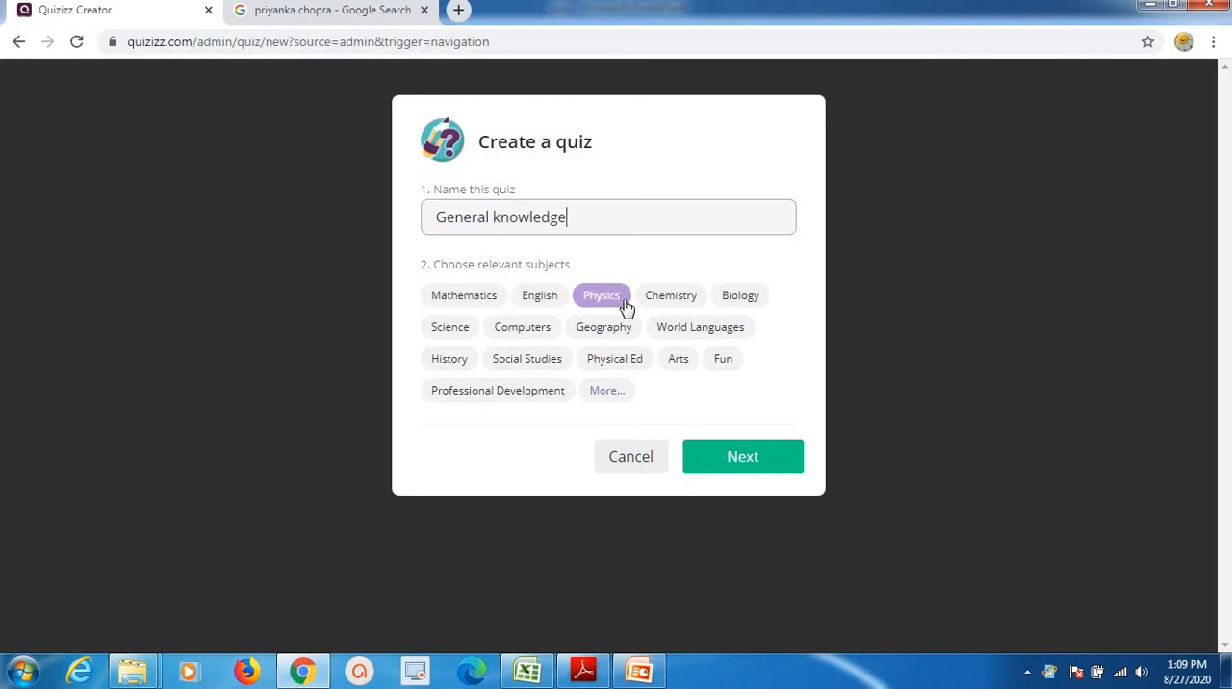
Expand the subject list, choose Education as the quiz's subject and continue to the quiz editor.
{"action": "left_click", "coordinate": [606, 395]}
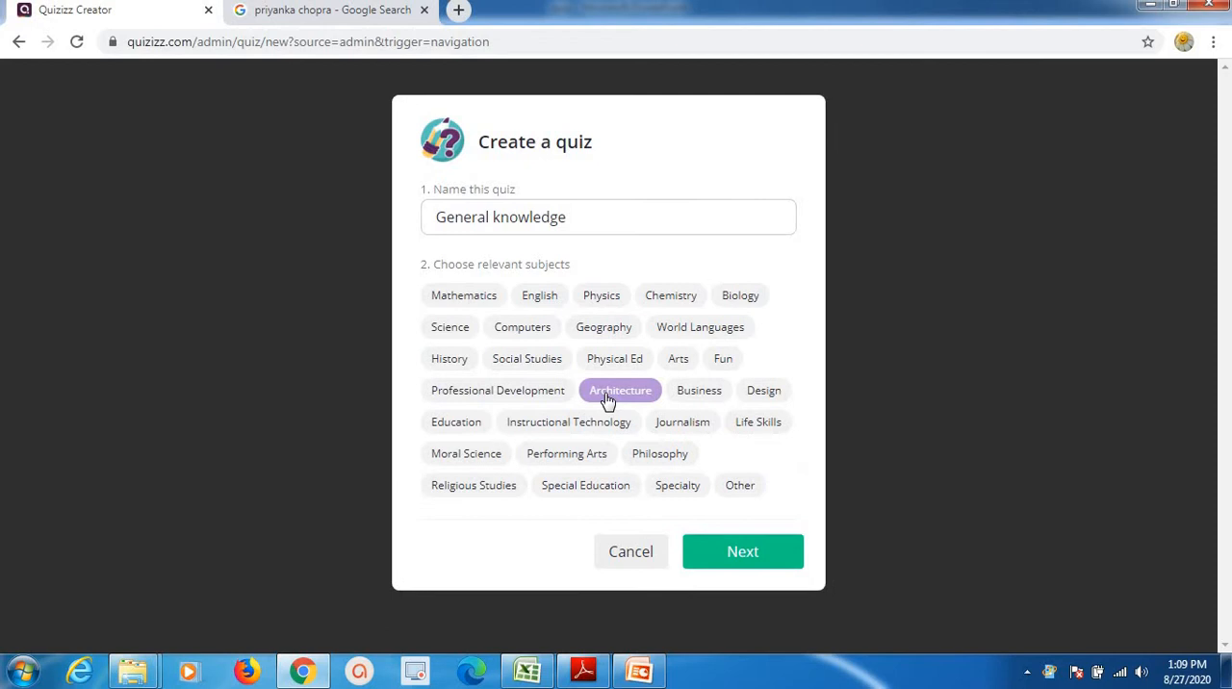
{"action": "left_click", "coordinate": [466, 434]}
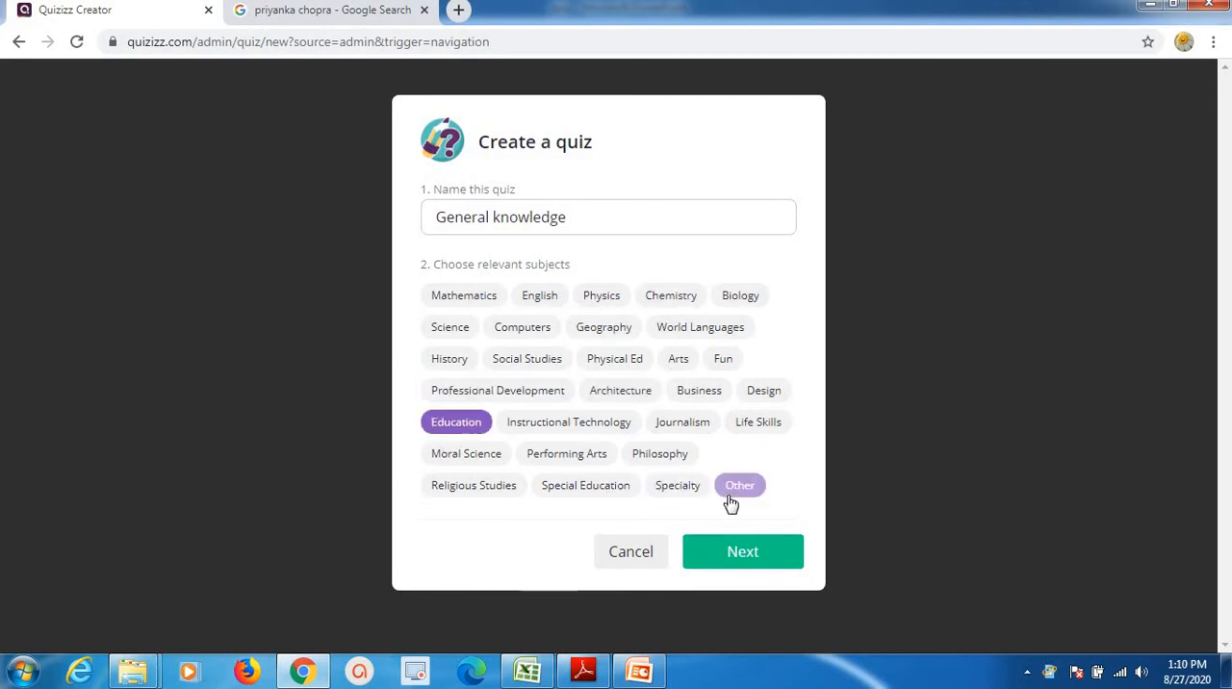
{"action": "left_click", "coordinate": [742, 547]}
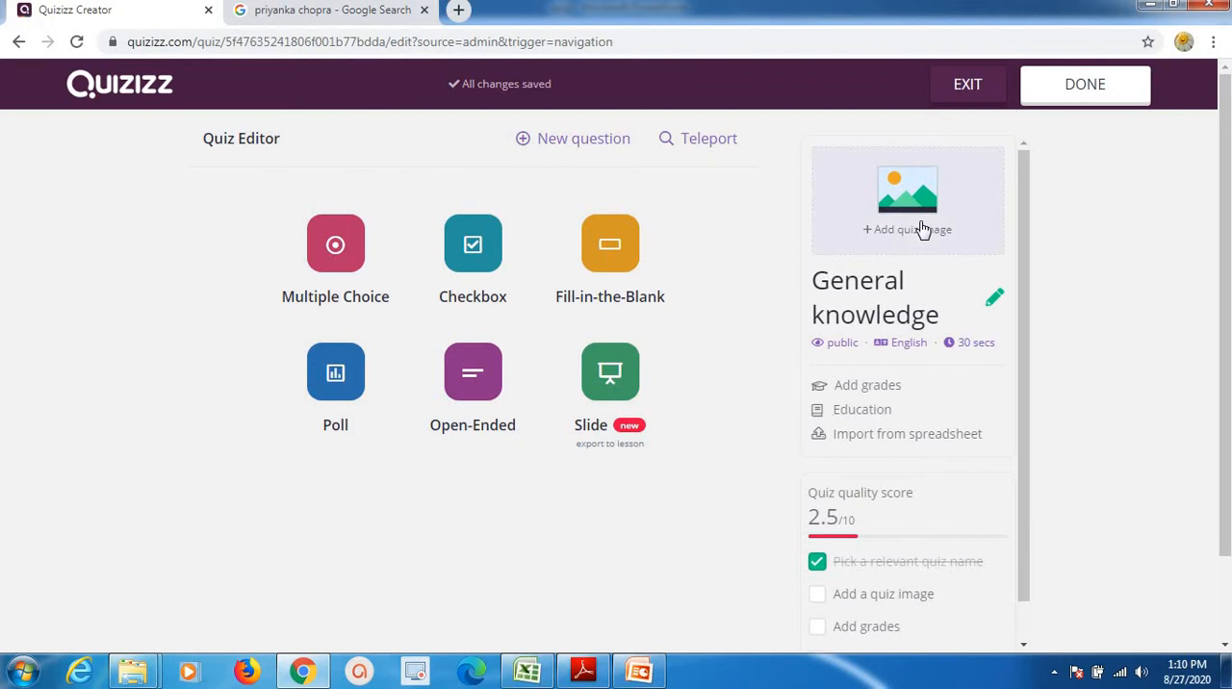
Open the quiz details for adding a title image, and search Google Images for "fun" in a new tab.
{"action": "left_click", "coordinate": [867, 228]}
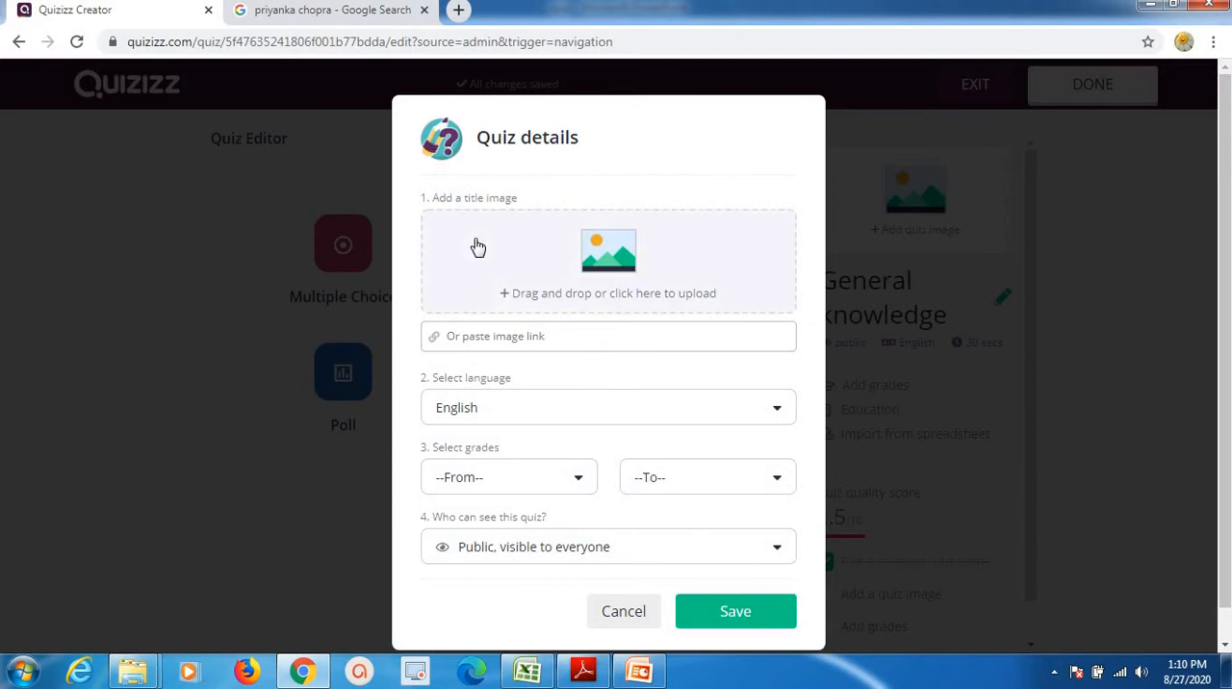
{"action": "left_click", "coordinate": [459, 12]}
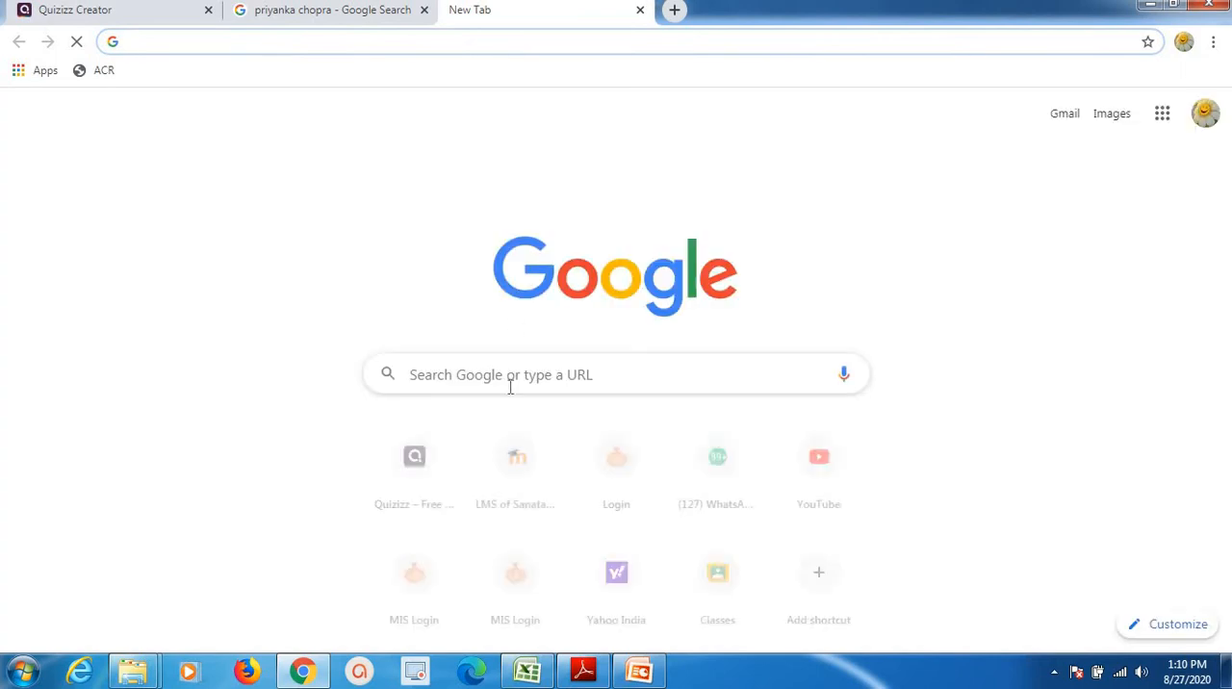
{"action": "left_click", "coordinate": [496, 376]}
{"action": "type", "text": "fun"}
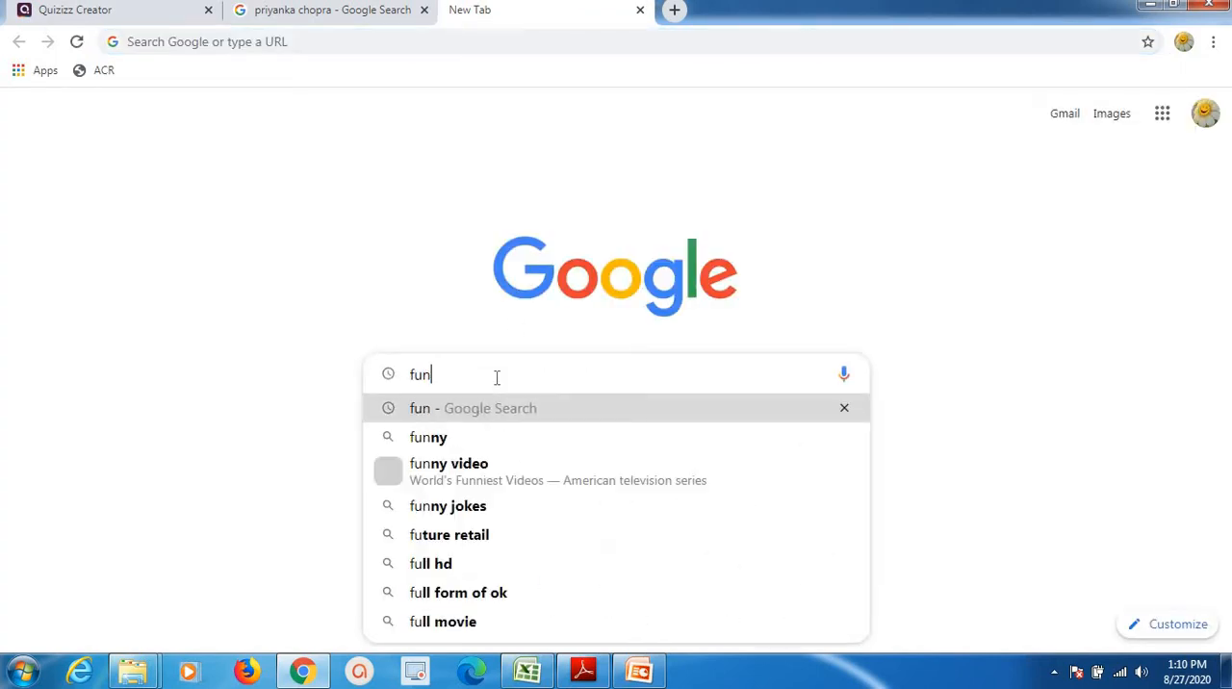
{"action": "key", "text": "Return"}
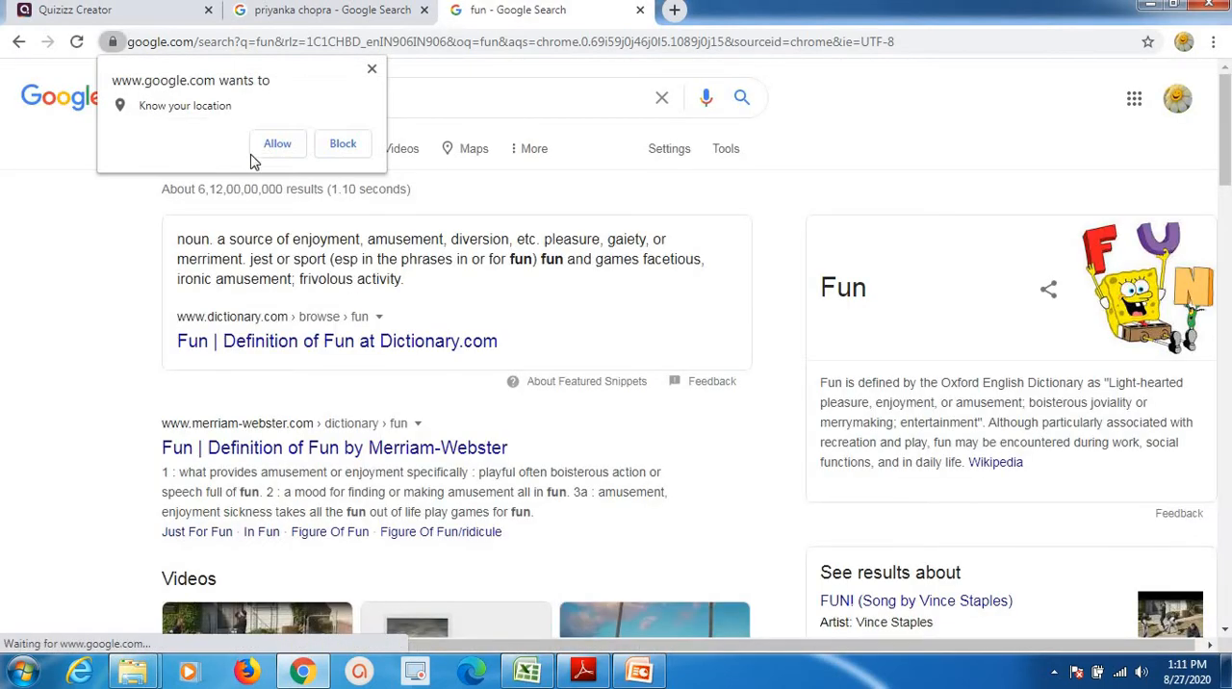
{"action": "left_click", "coordinate": [369, 73]}
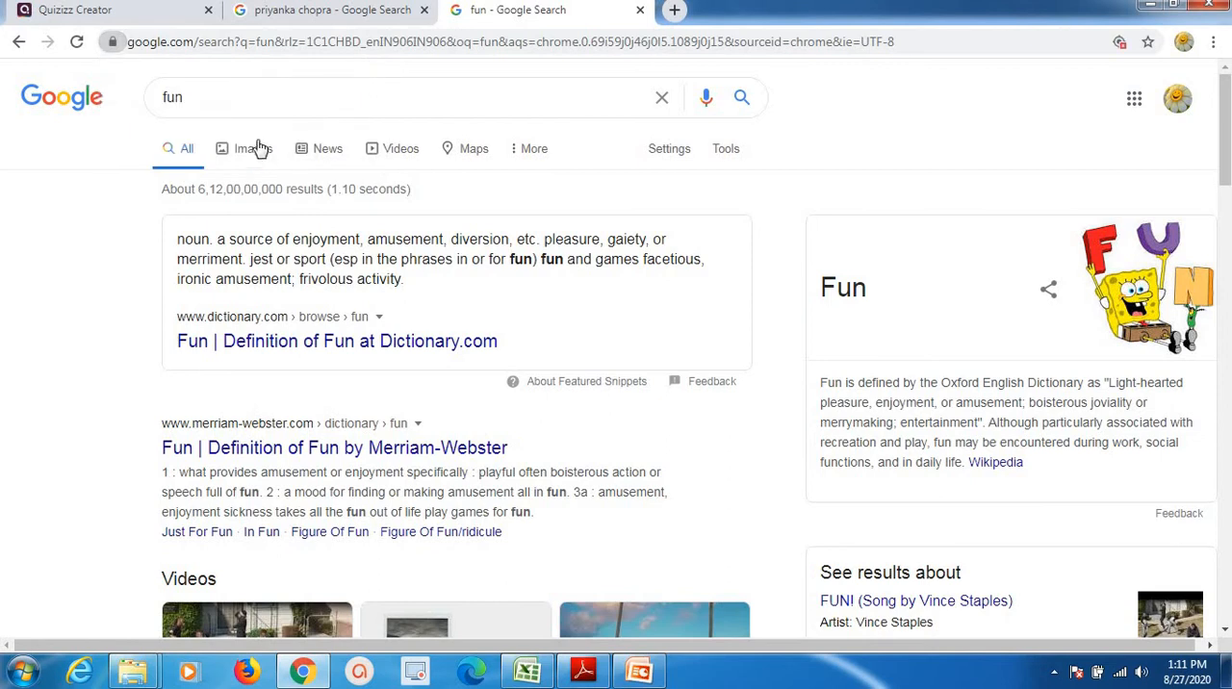
{"action": "left_click", "coordinate": [256, 148]}
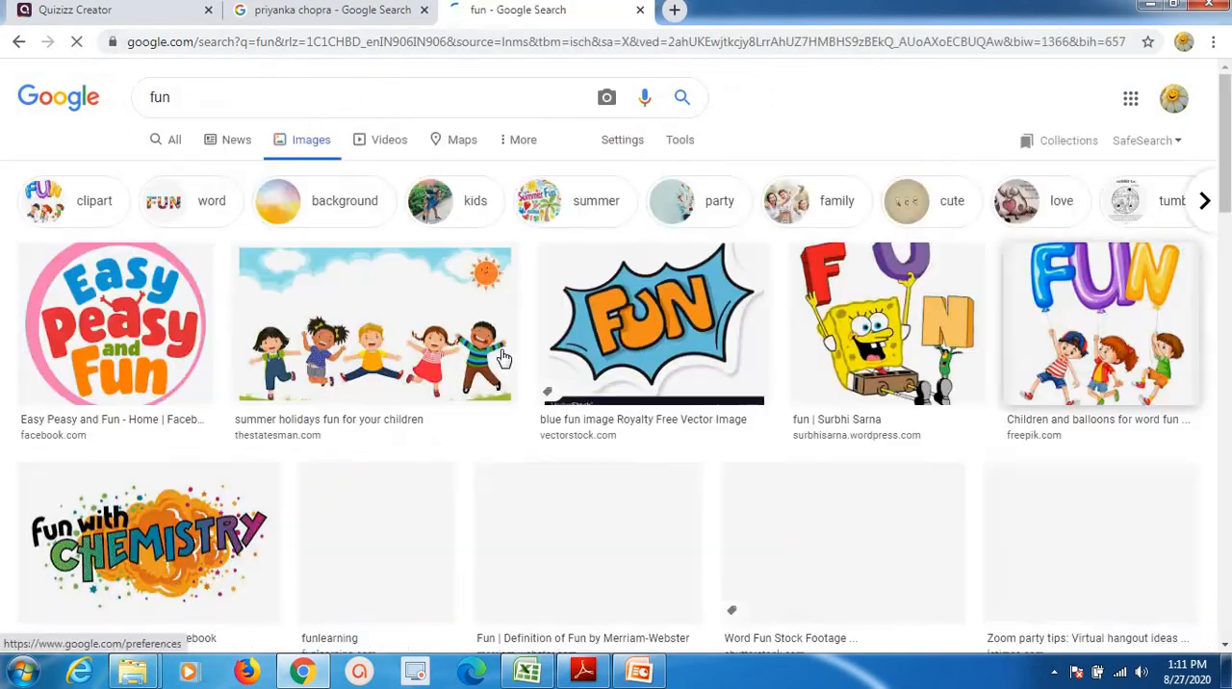
Copy the image address of the jumping children picture from thestatesman.com and paste it as the quiz's title image link.
{"action": "left_click", "coordinate": [356, 354]}
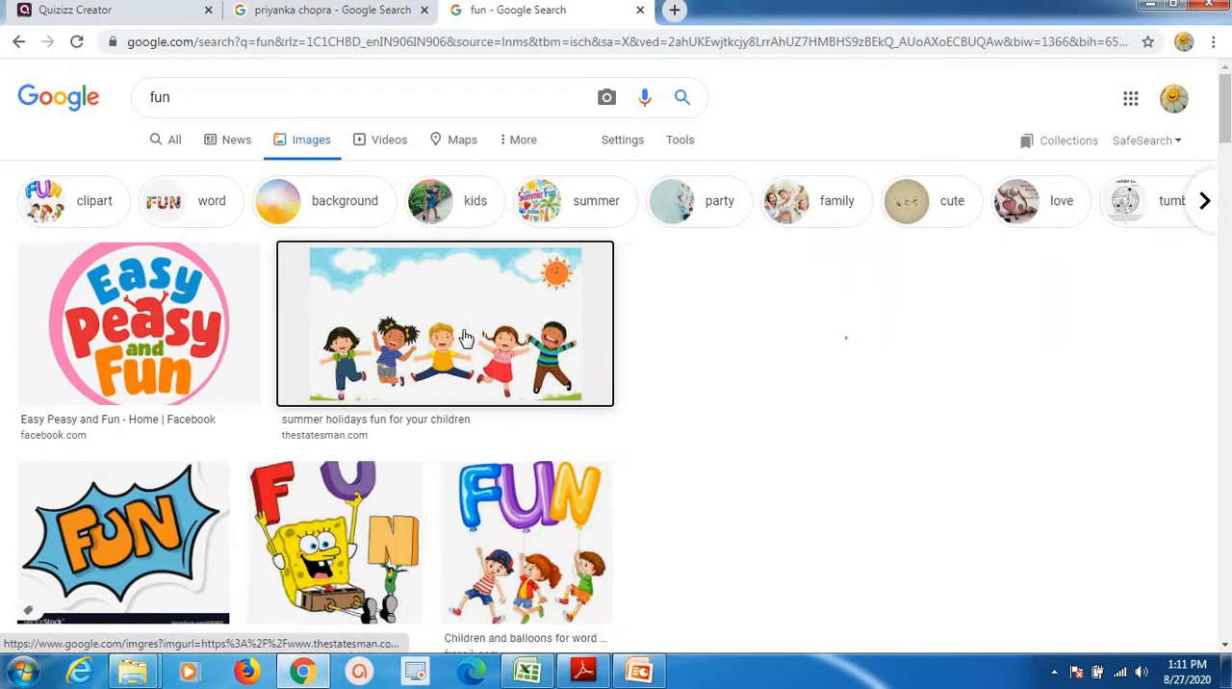
{"action": "right_click", "coordinate": [925, 286]}
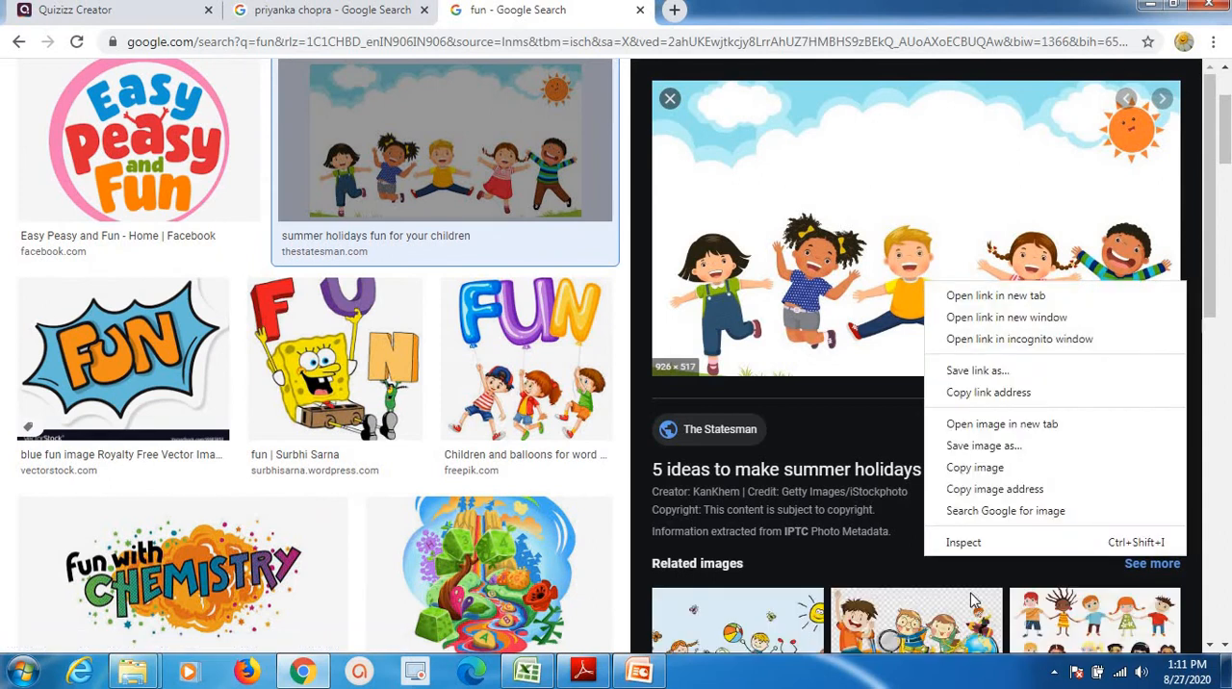
{"action": "left_click", "coordinate": [965, 495]}
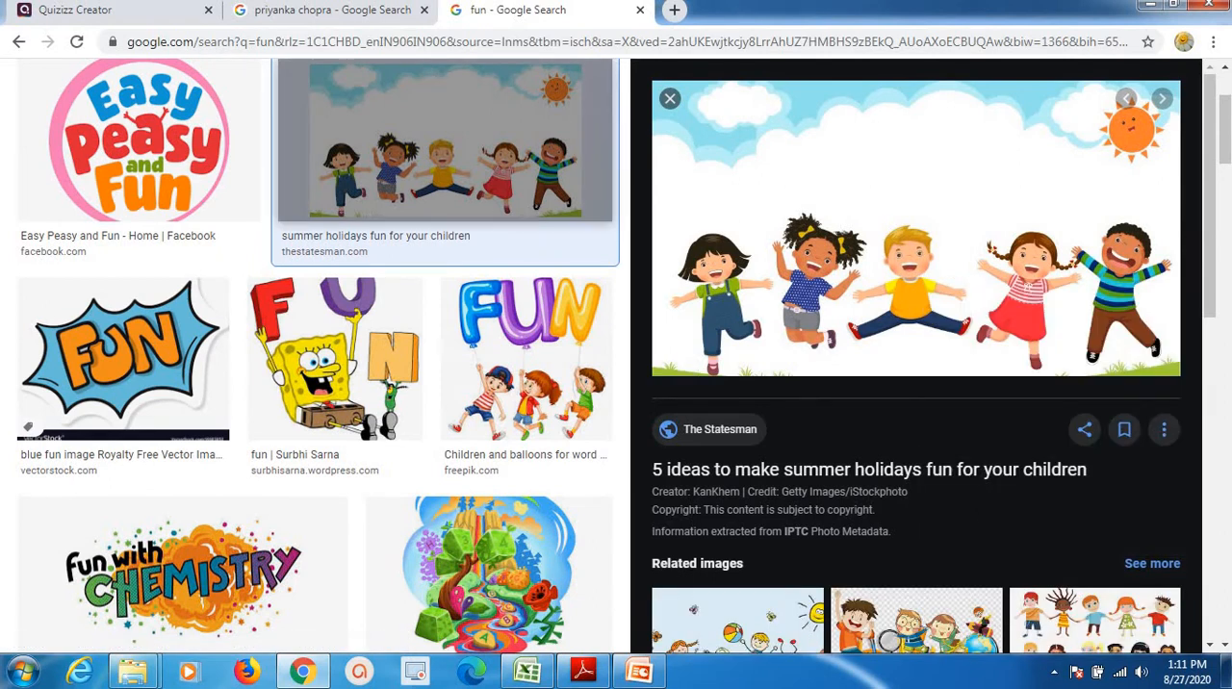
{"action": "left_click", "coordinate": [115, 12]}
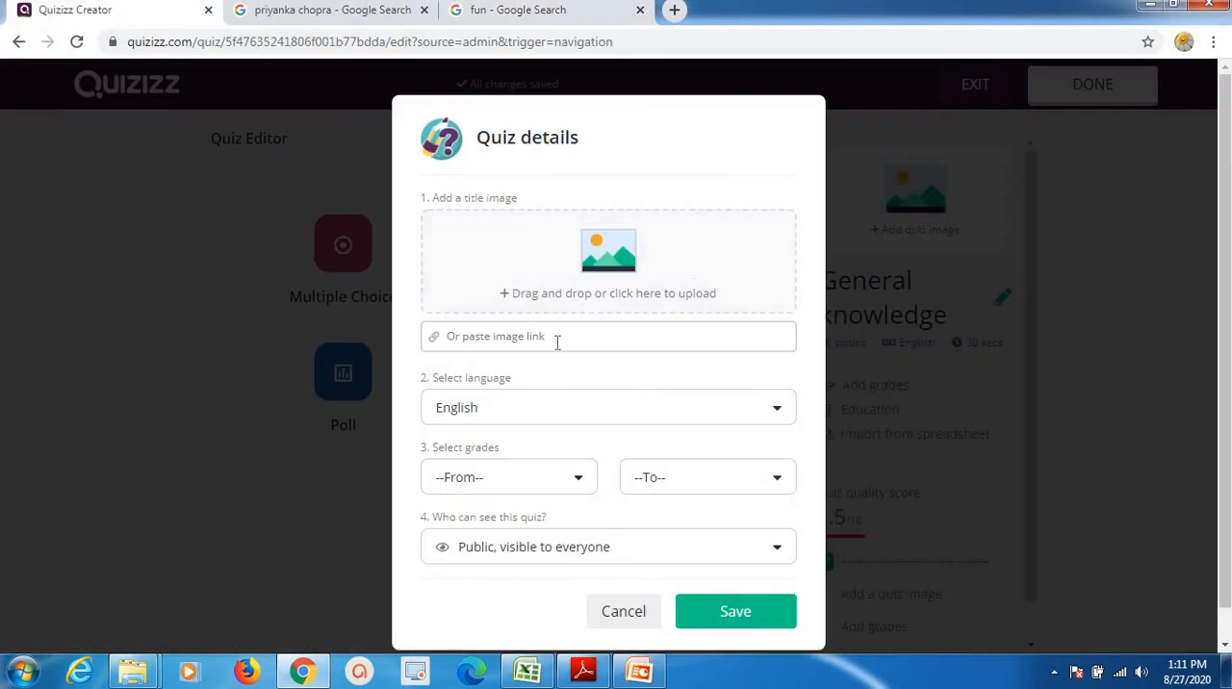
{"action": "key", "text": "ctrl+v"}
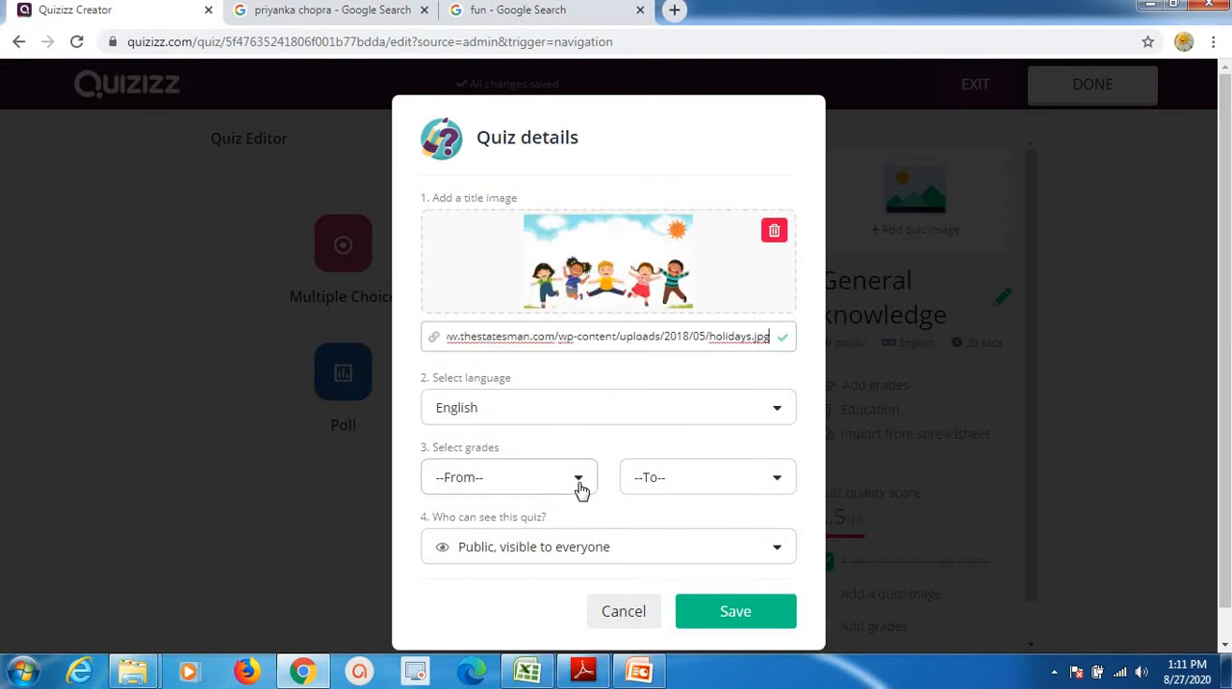
Set the quiz's grade range from 1st to University and save the quiz details.
{"action": "left_click", "coordinate": [578, 489]}
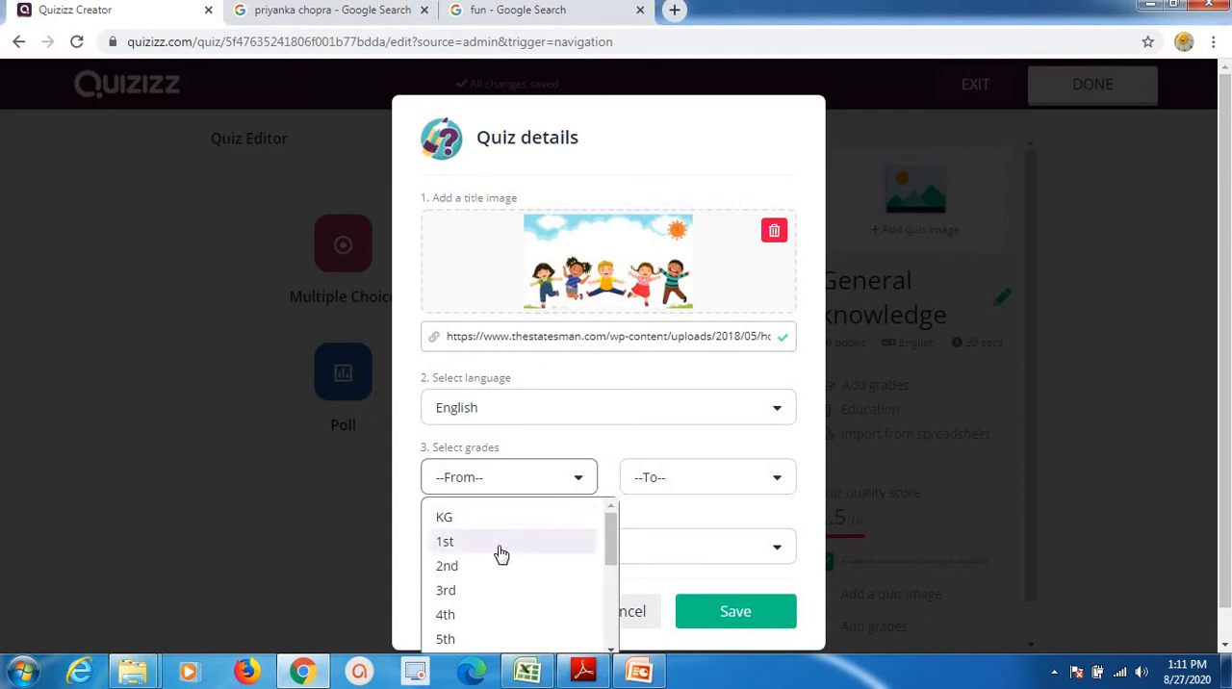
{"action": "left_click", "coordinate": [500, 542]}
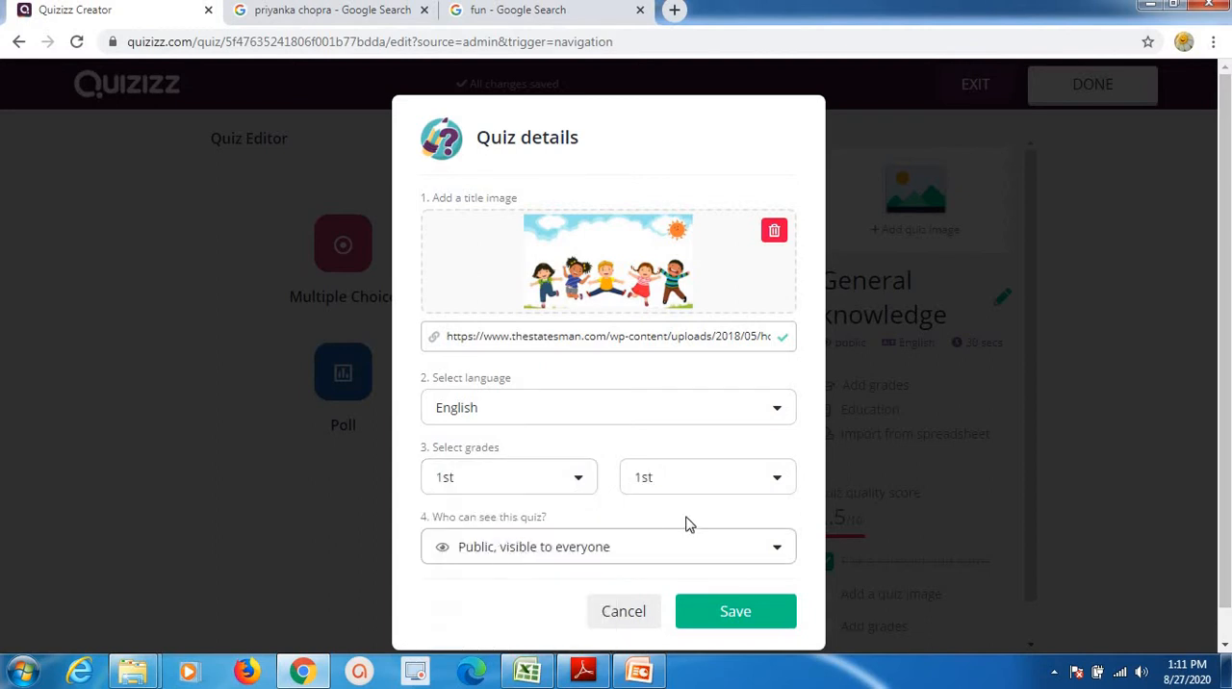
{"action": "left_click", "coordinate": [748, 493]}
{"action": "scroll", "coordinate": [800, 605], "scroll_direction": "down", "scroll_amount": 5}
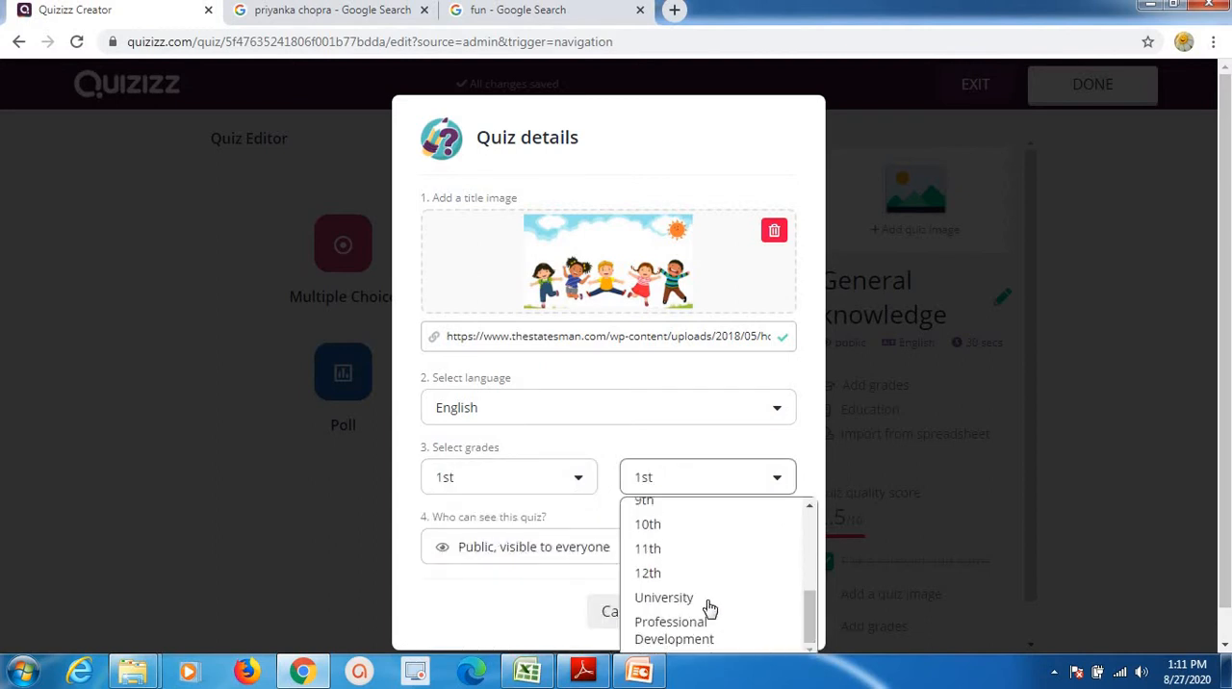
{"action": "left_click", "coordinate": [685, 597]}
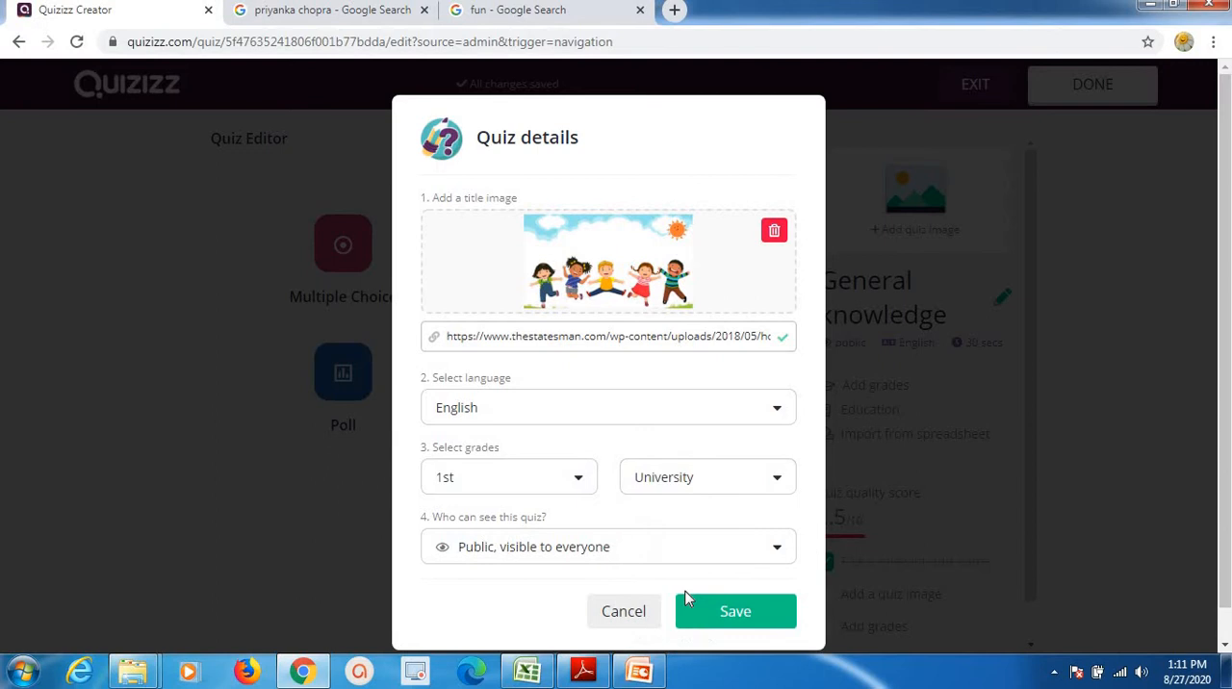
{"action": "left_click", "coordinate": [730, 620]}
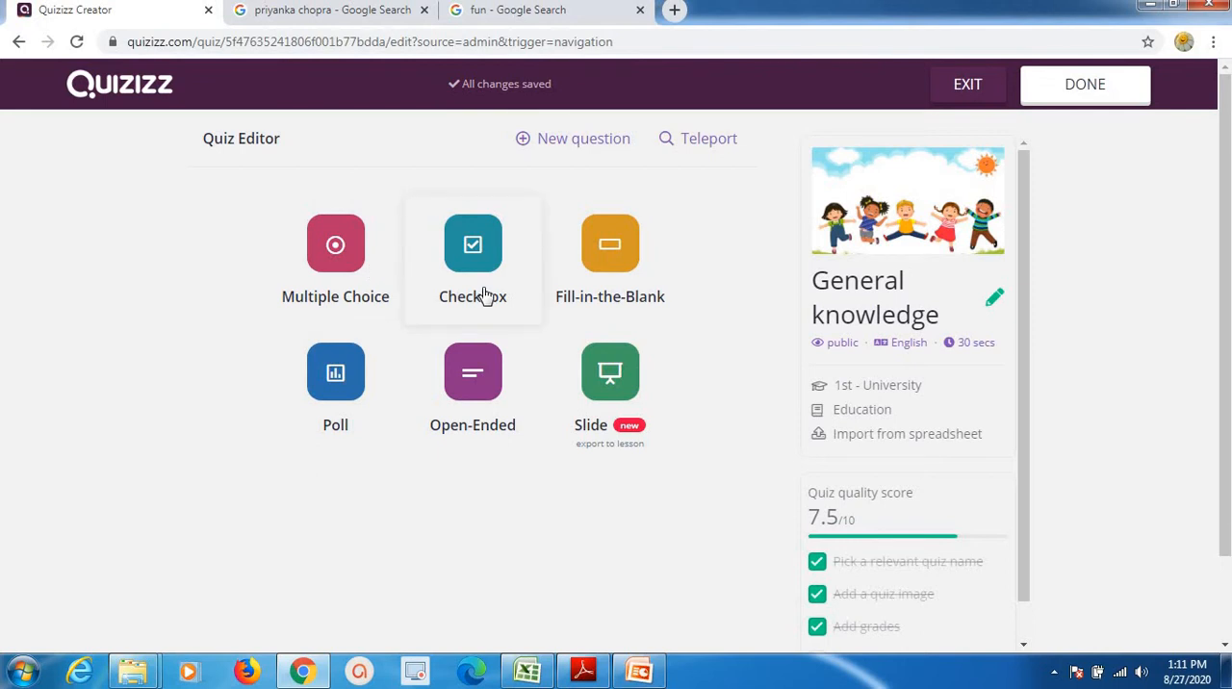
Add a multiple-choice question with the text "how many districts are in Haryana?".
{"action": "left_click", "coordinate": [343, 249]}
{"action": "left_click", "coordinate": [334, 231]}
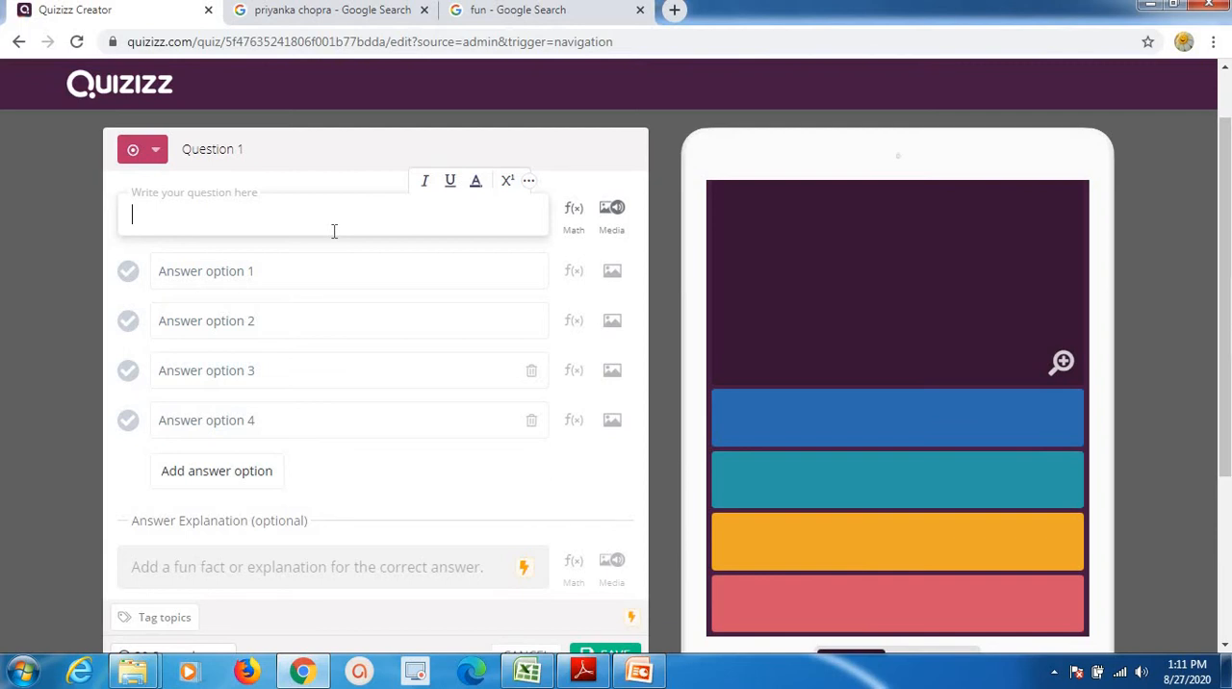
{"action": "type", "text": "how many di"}
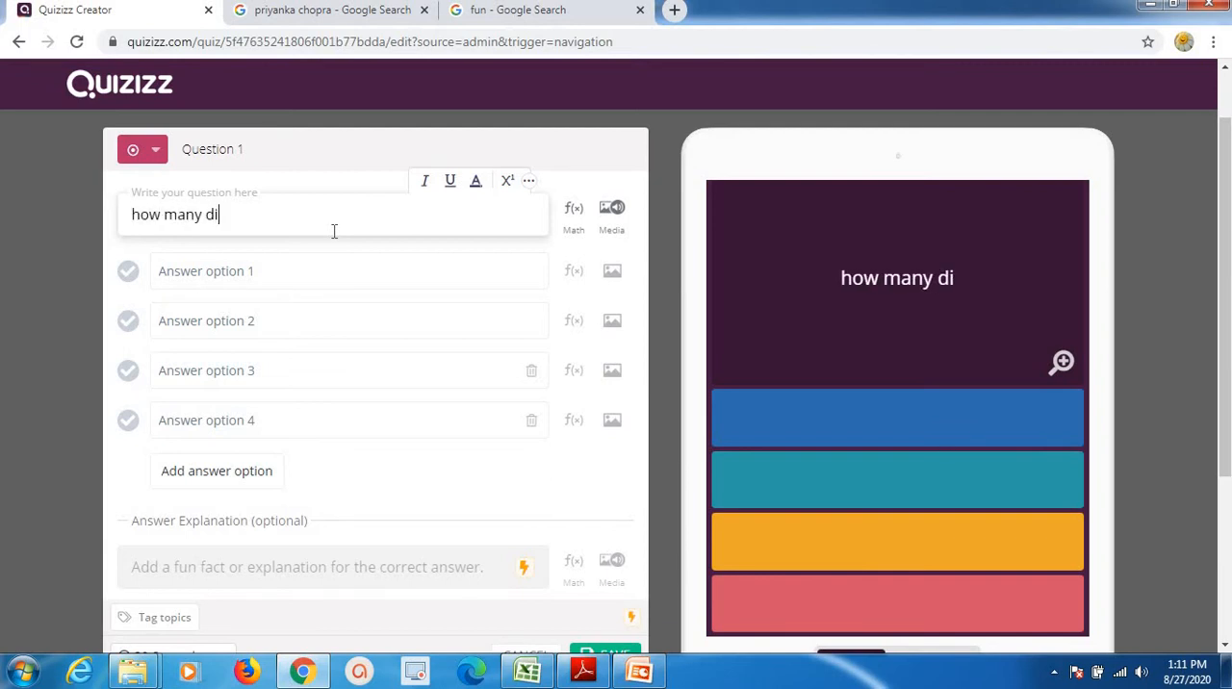
{"action": "type", "text": "stricts ar"}
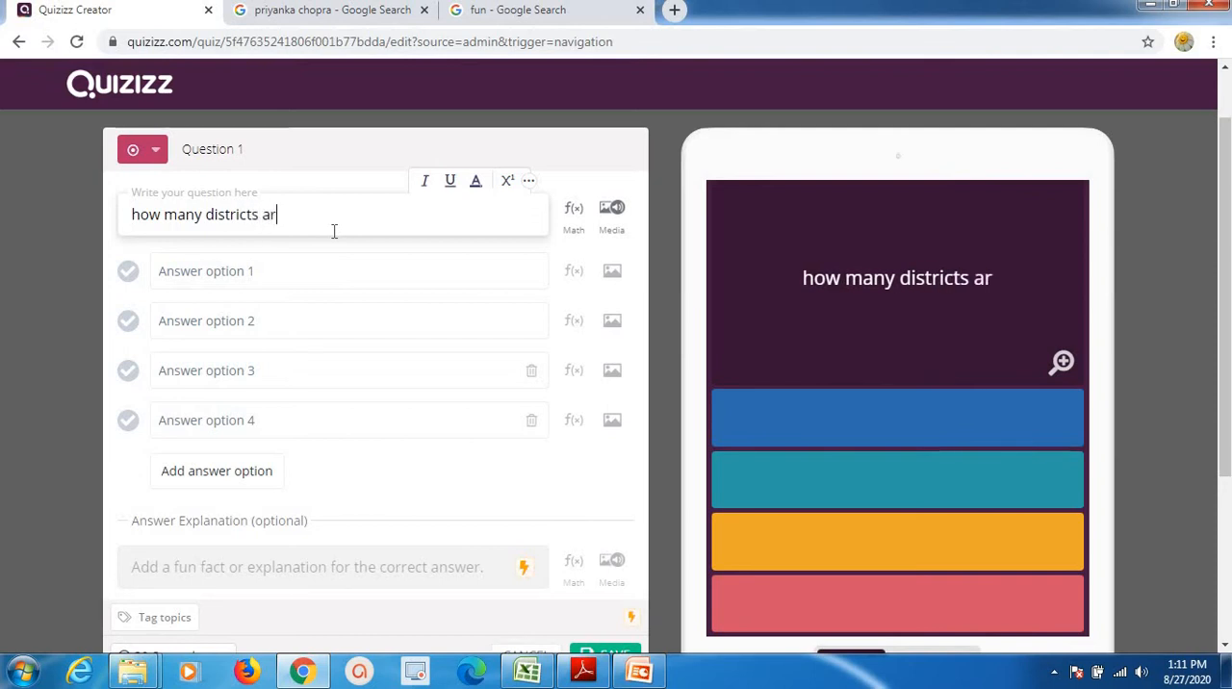
{"action": "type", "text": "e in Hr"}
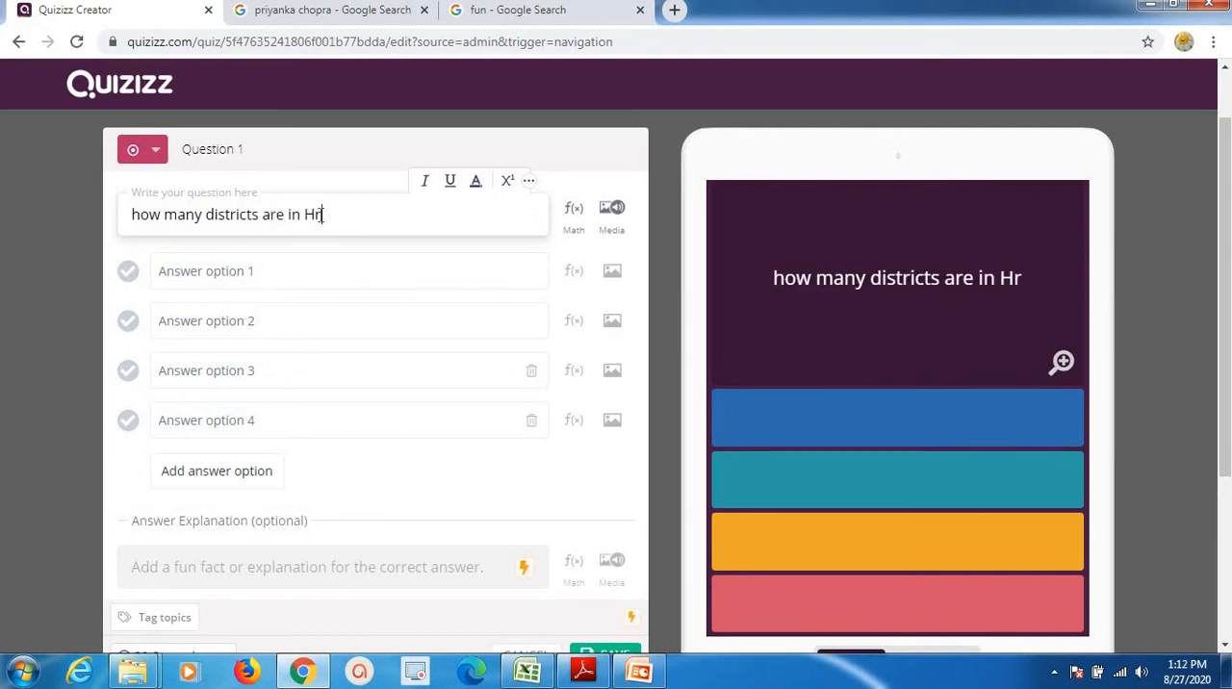
{"action": "left_click_drag", "start_coordinate": [322, 214], "coordinate": [314, 214]}
{"action": "type", "text": "aryana"}
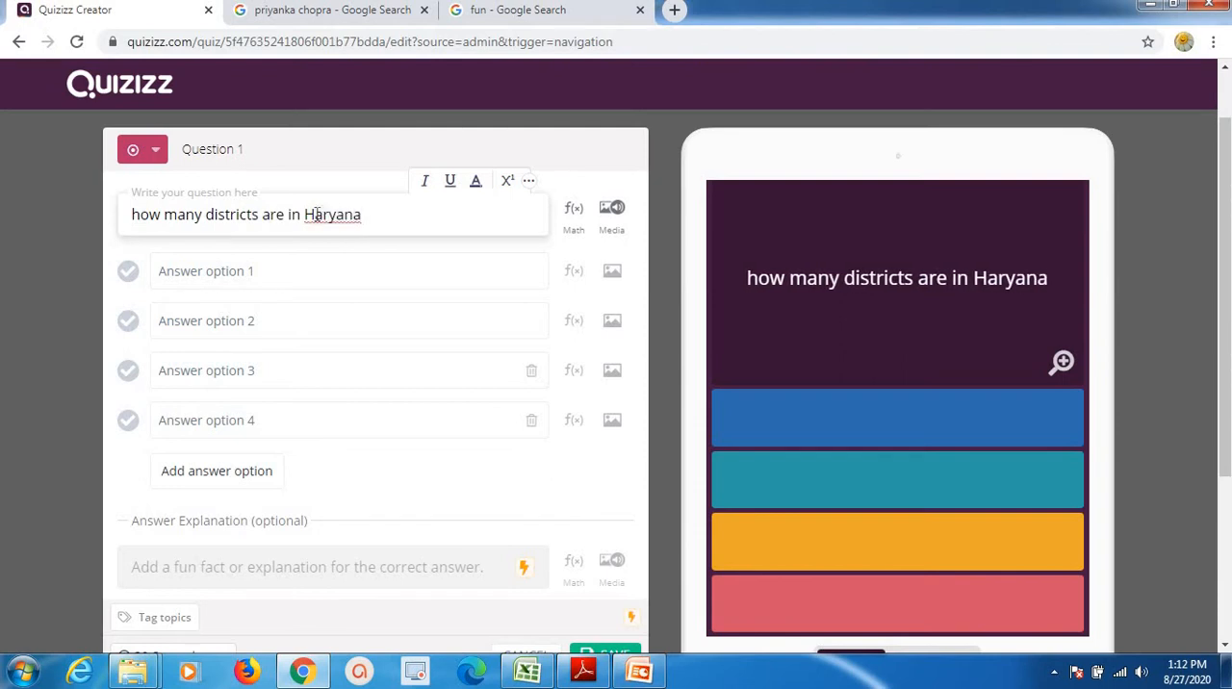
{"action": "type", "text": "?"}
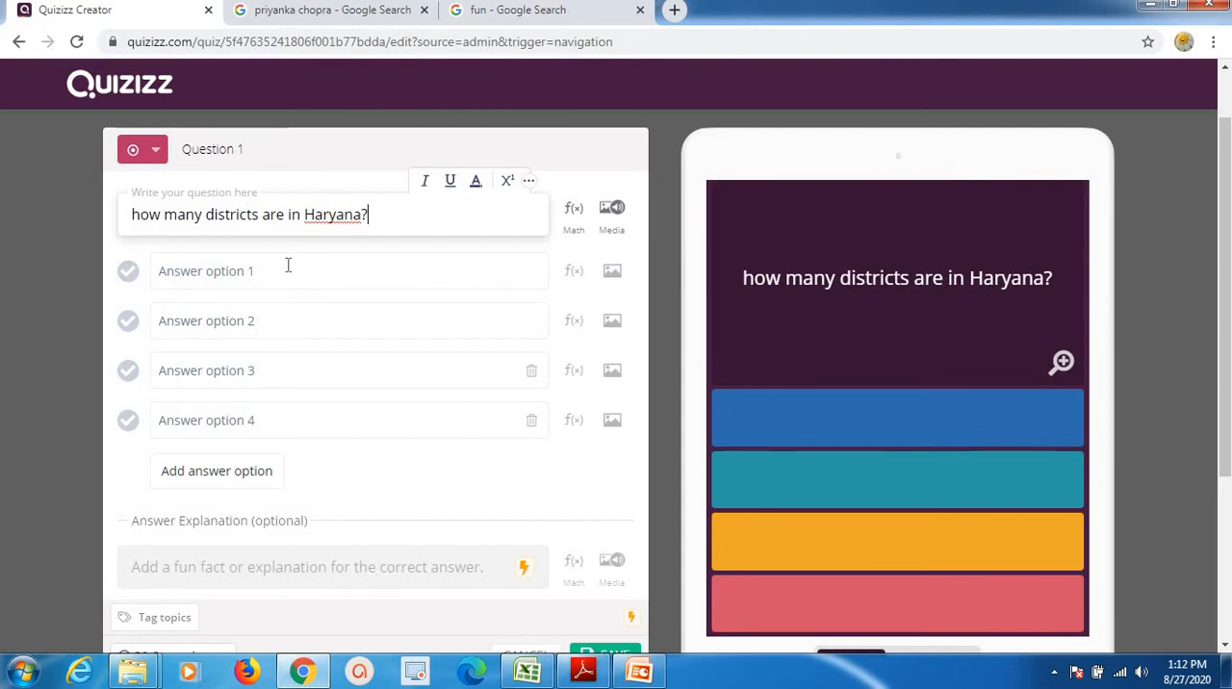
Fill the four answer options with 20, 21, 22 and 26, and mark 22 as the correct answer.
{"action": "left_click", "coordinate": [287, 266]}
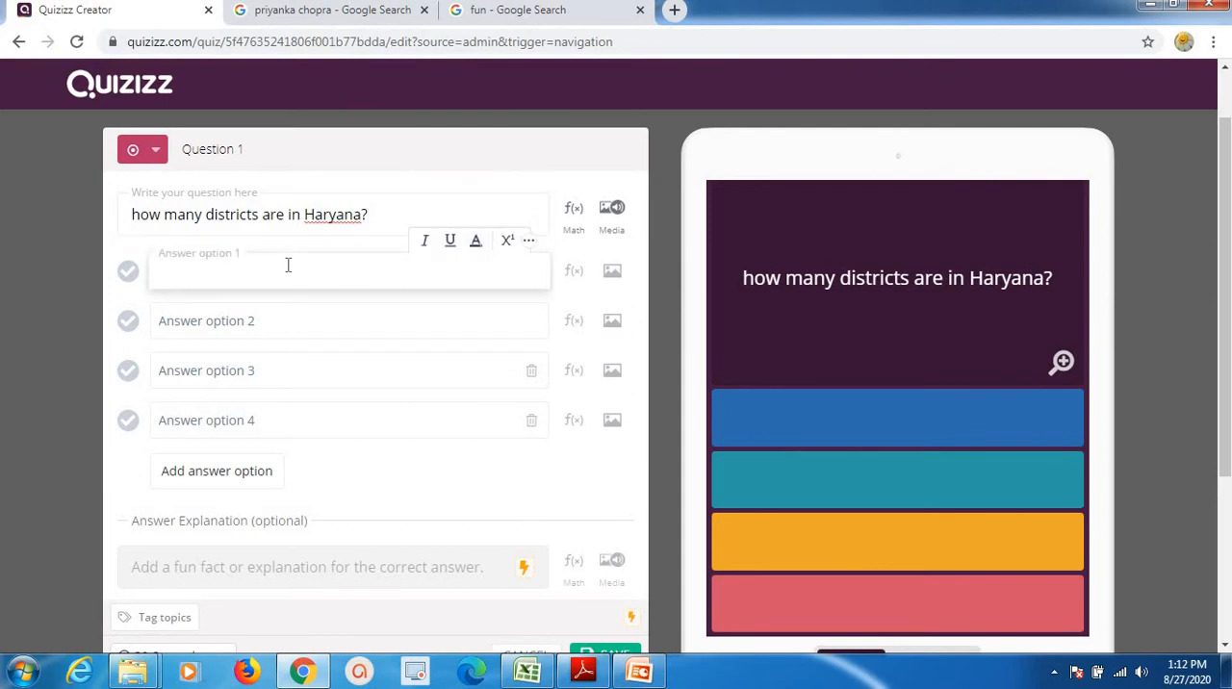
{"action": "type", "text": "20"}
{"action": "left_click", "coordinate": [266, 326]}
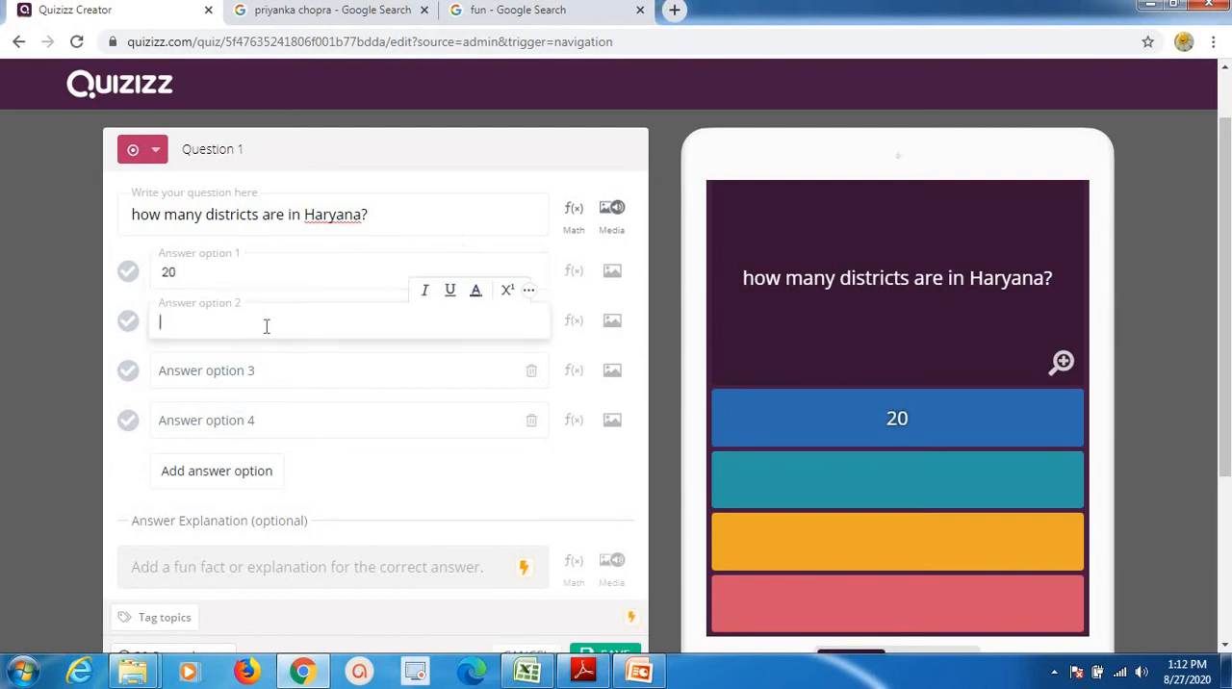
{"action": "type", "text": "21"}
{"action": "left_click", "coordinate": [253, 375]}
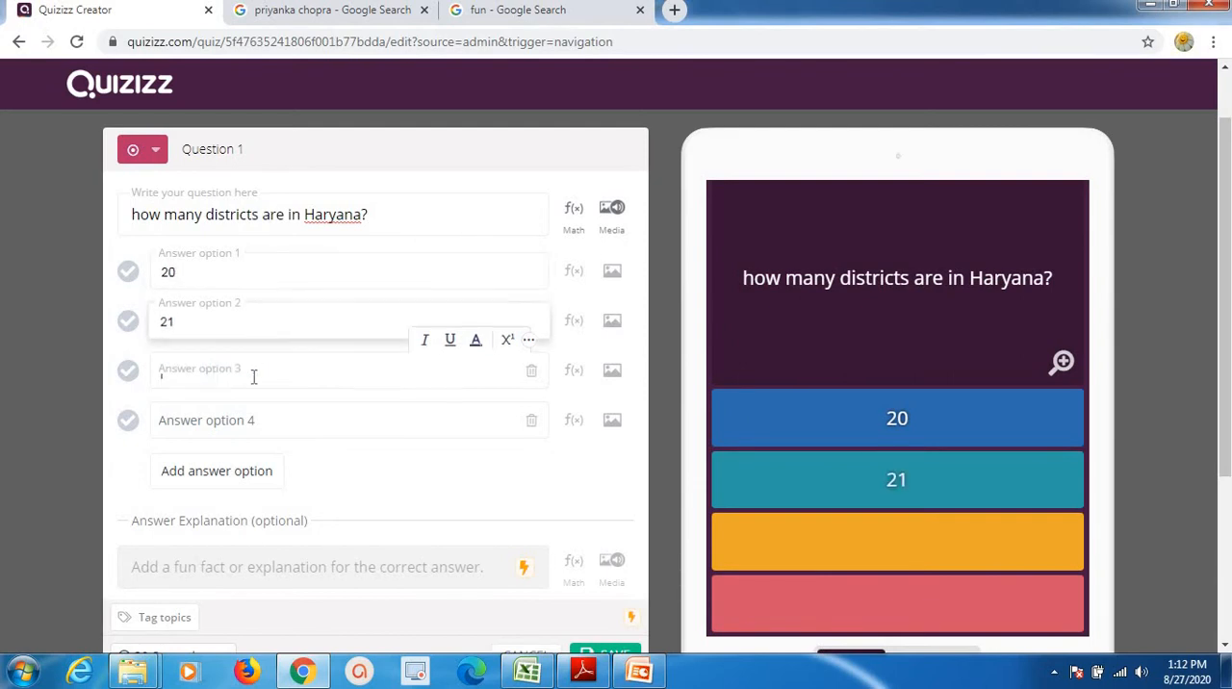
{"action": "type", "text": "22"}
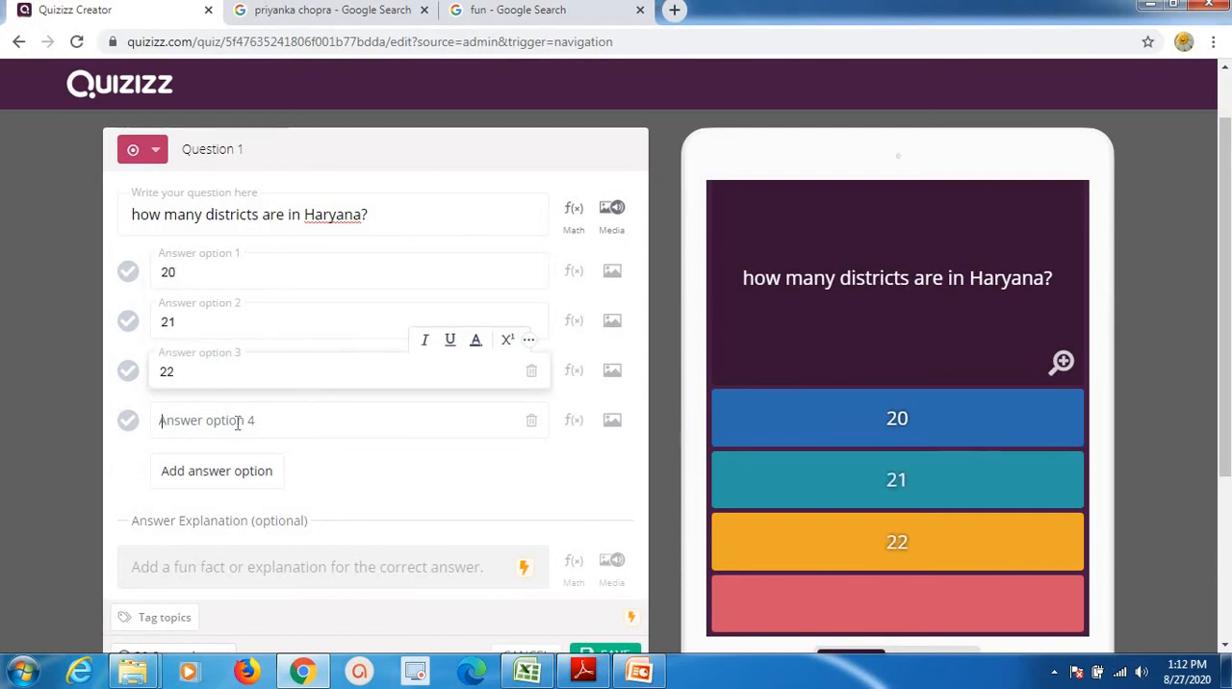
{"action": "left_click", "coordinate": [237, 421]}
{"action": "type", "text": "26"}
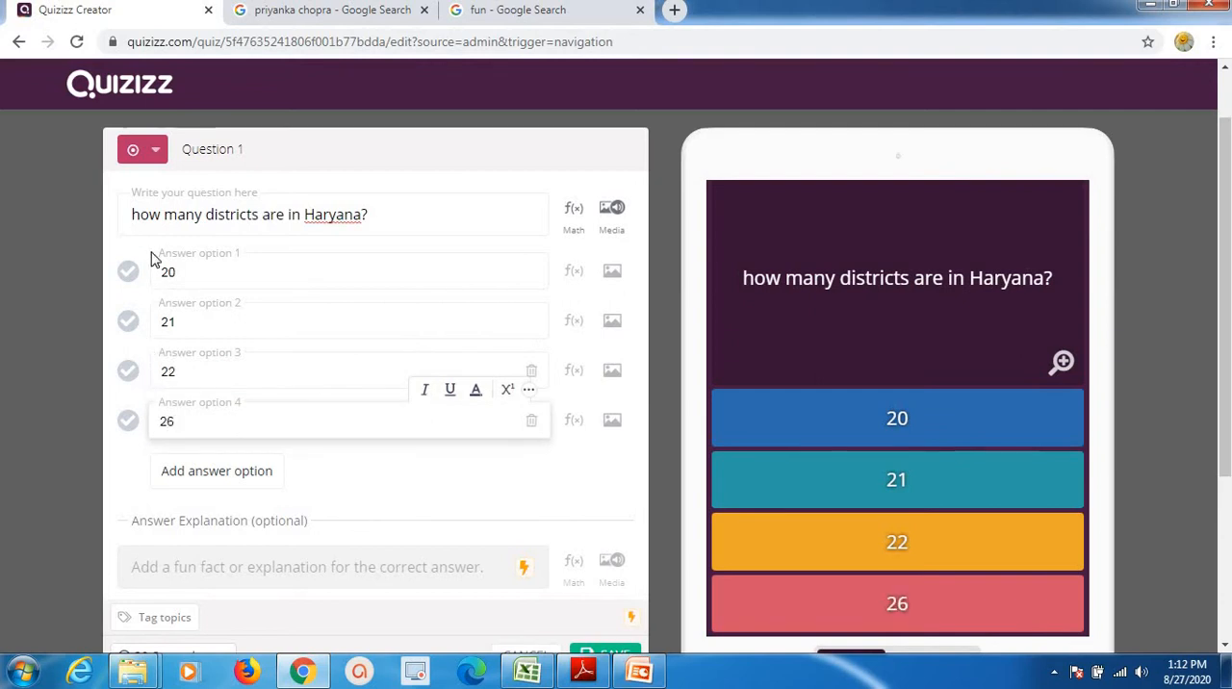
{"action": "left_click", "coordinate": [129, 377]}
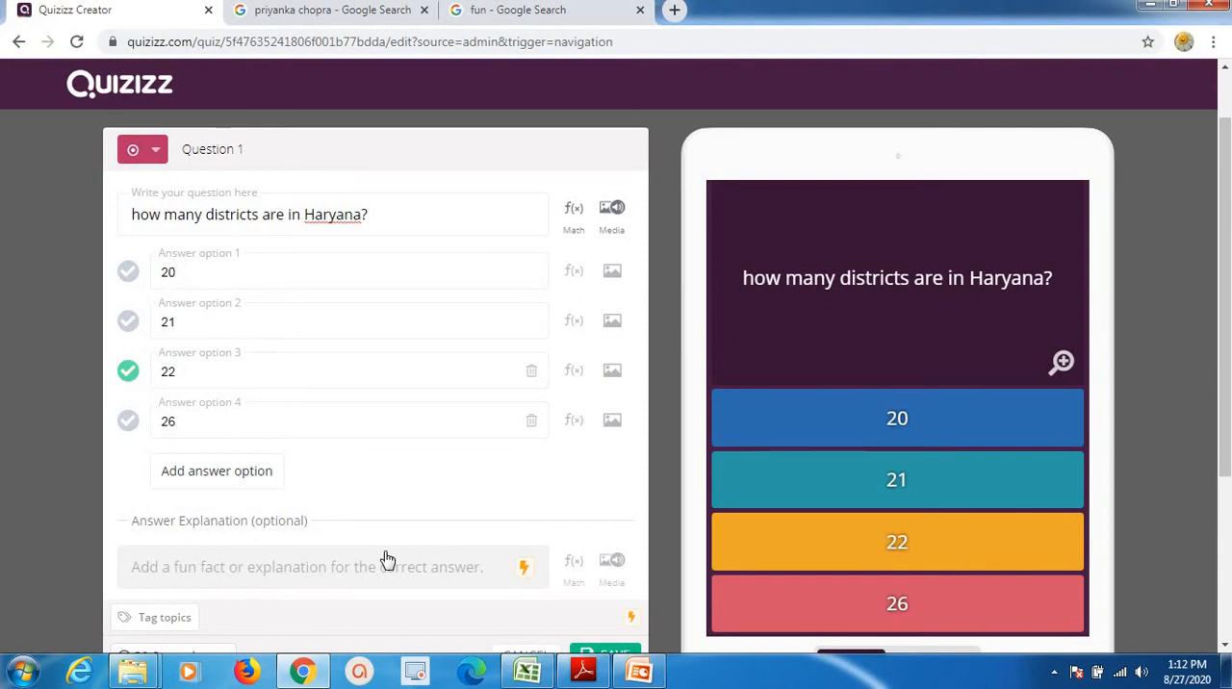
Set the time allotted for the Haryana question to 20 seconds and save the question.
{"action": "scroll", "coordinate": [866, 433], "scroll_direction": "down", "scroll_amount": 1}
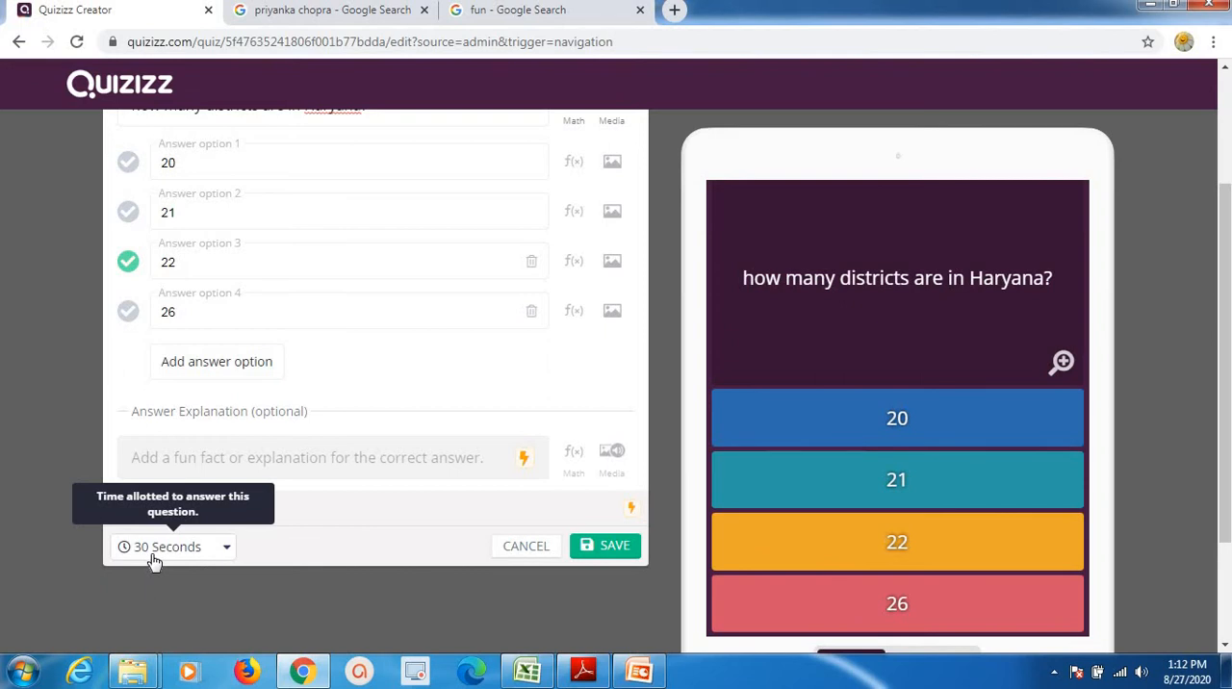
{"action": "left_click", "coordinate": [211, 556]}
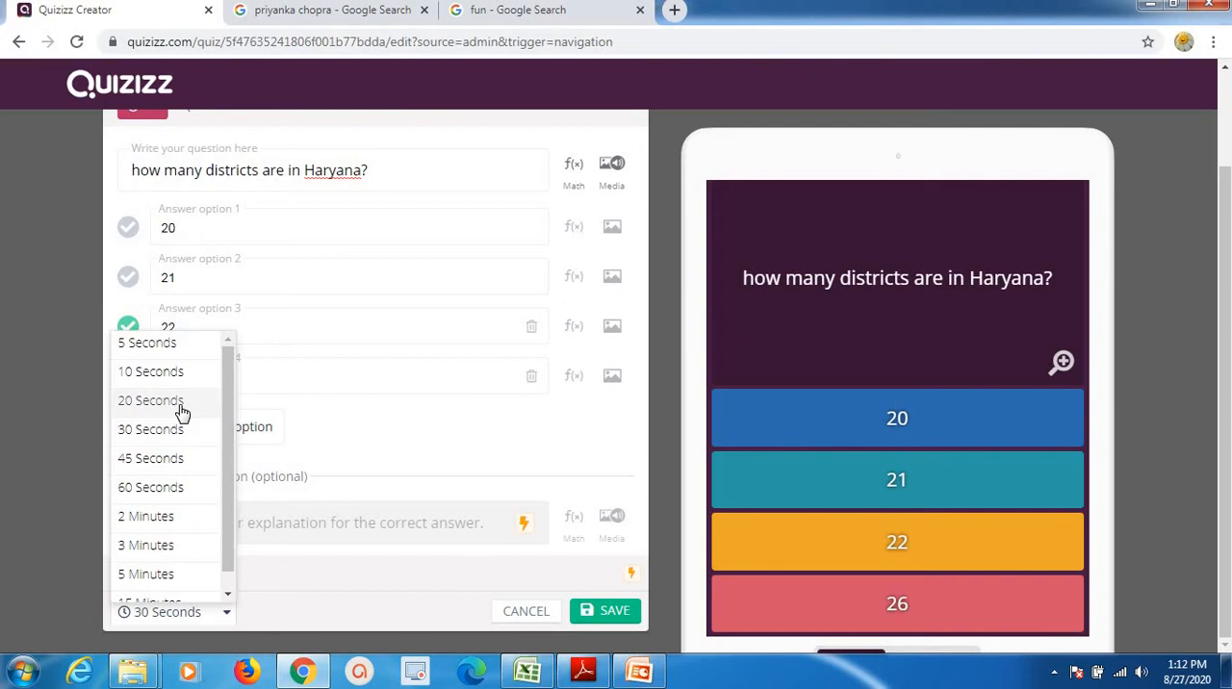
{"action": "left_click", "coordinate": [181, 412]}
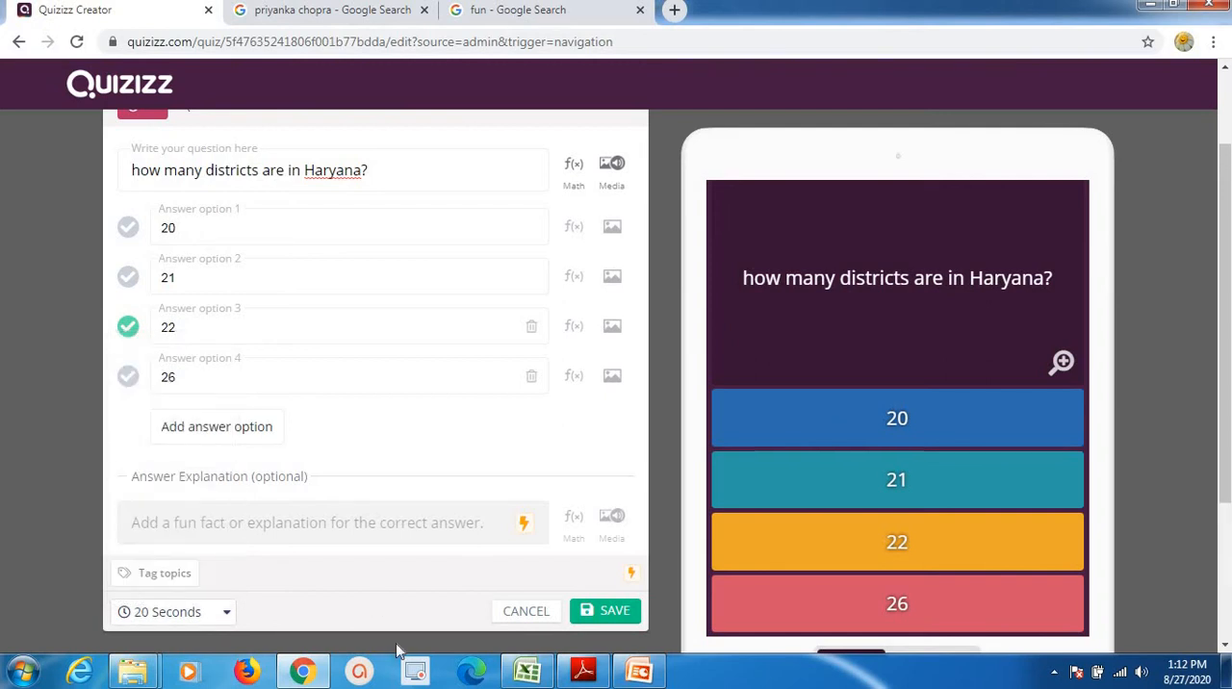
{"action": "left_click", "coordinate": [608, 616]}
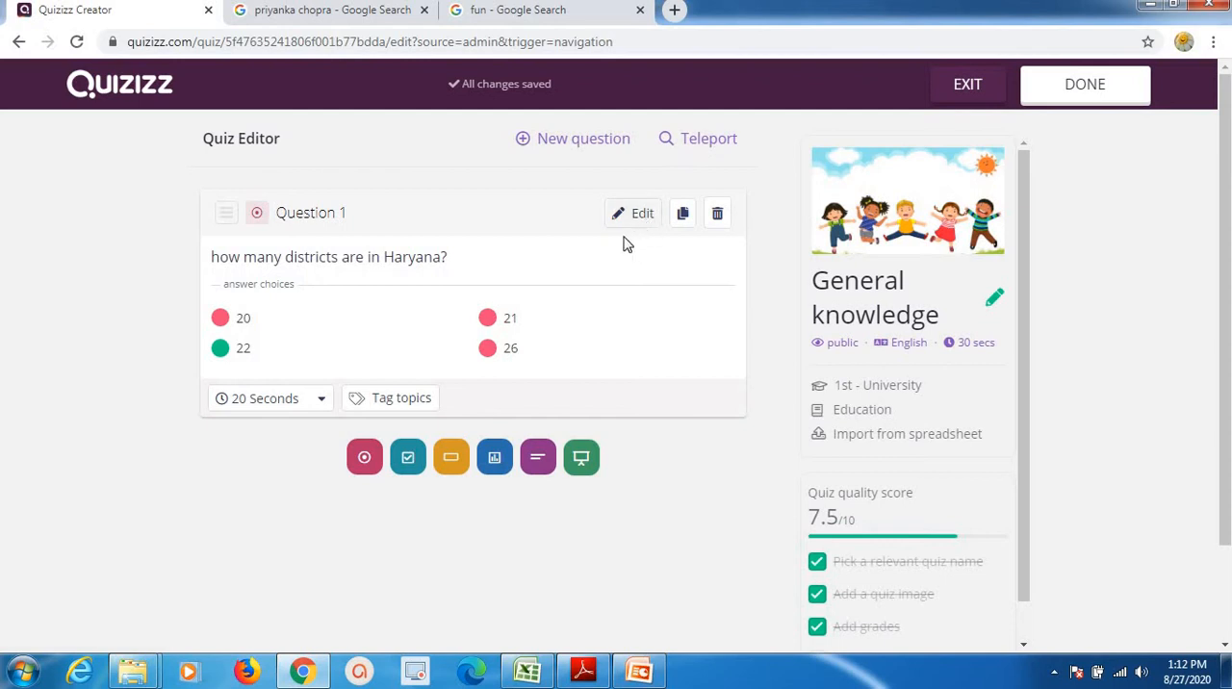
Add a new checkbox question and upload the "pict" JPEG from the Desktop as its image.
{"action": "left_click", "coordinate": [574, 144]}
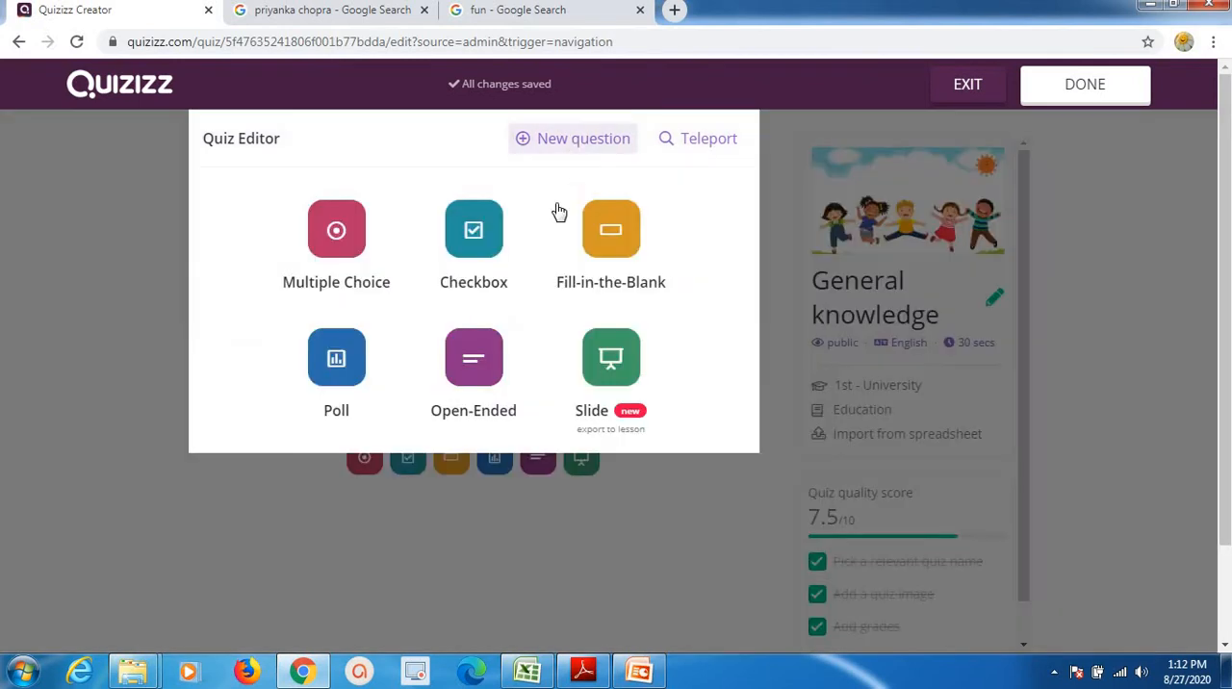
{"action": "left_click", "coordinate": [470, 246]}
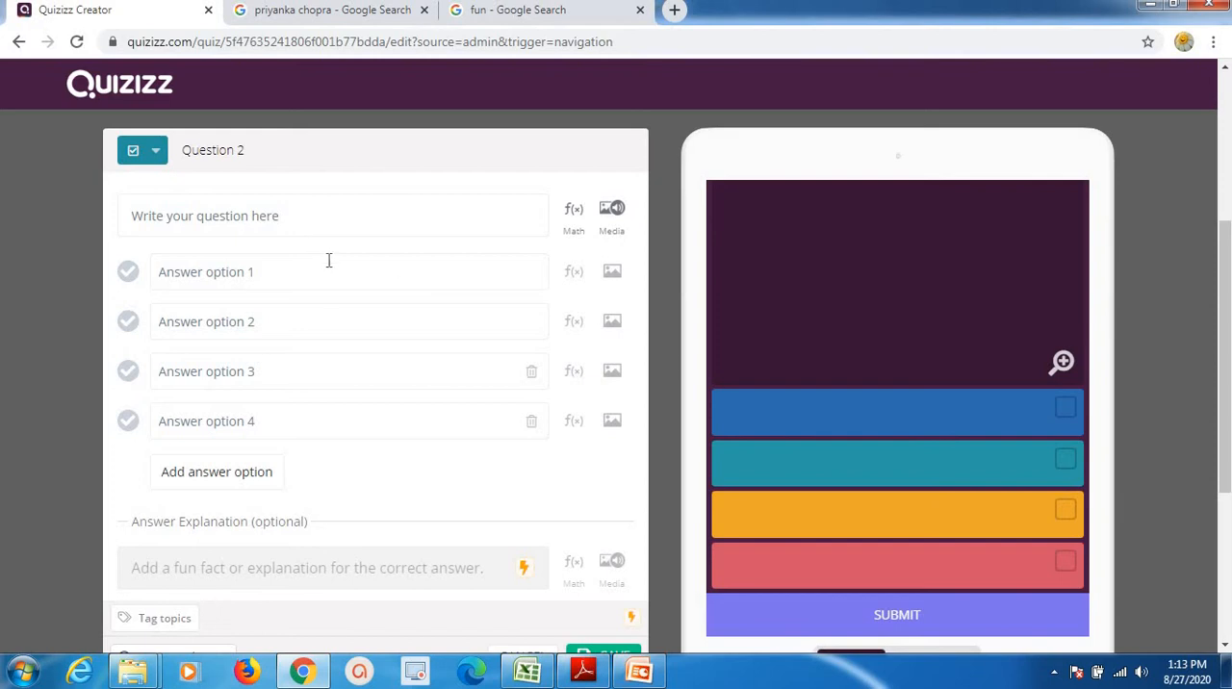
{"action": "left_click", "coordinate": [613, 232]}
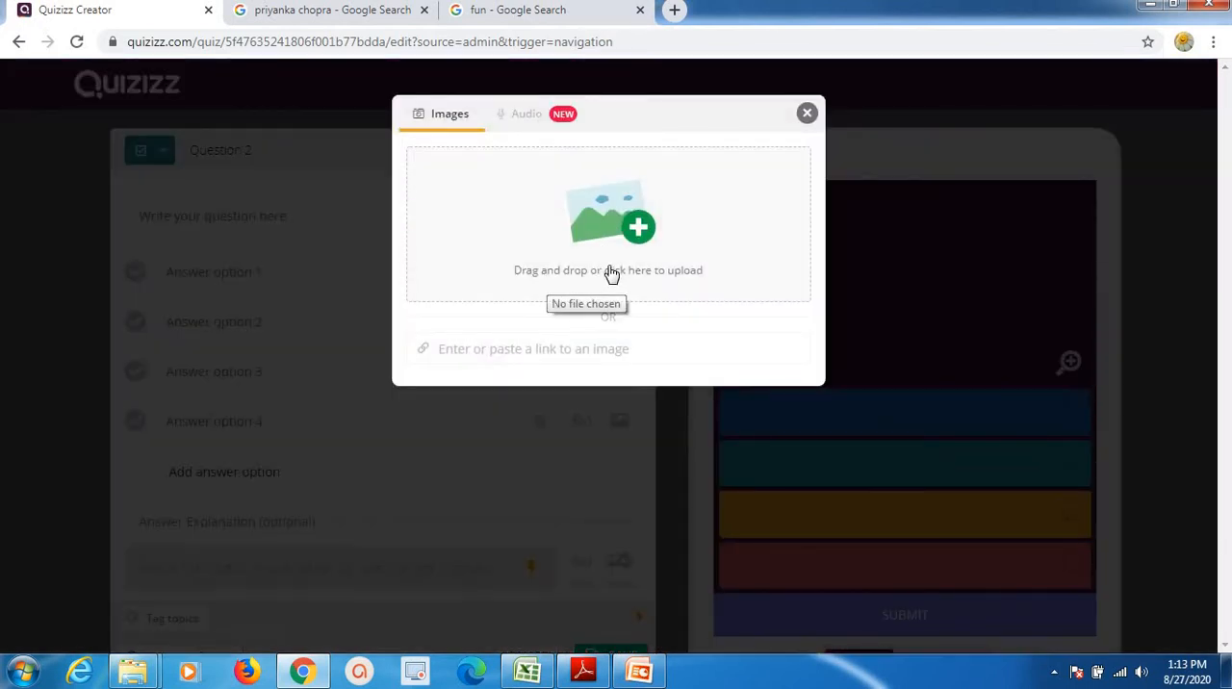
{"action": "left_click", "coordinate": [640, 237]}
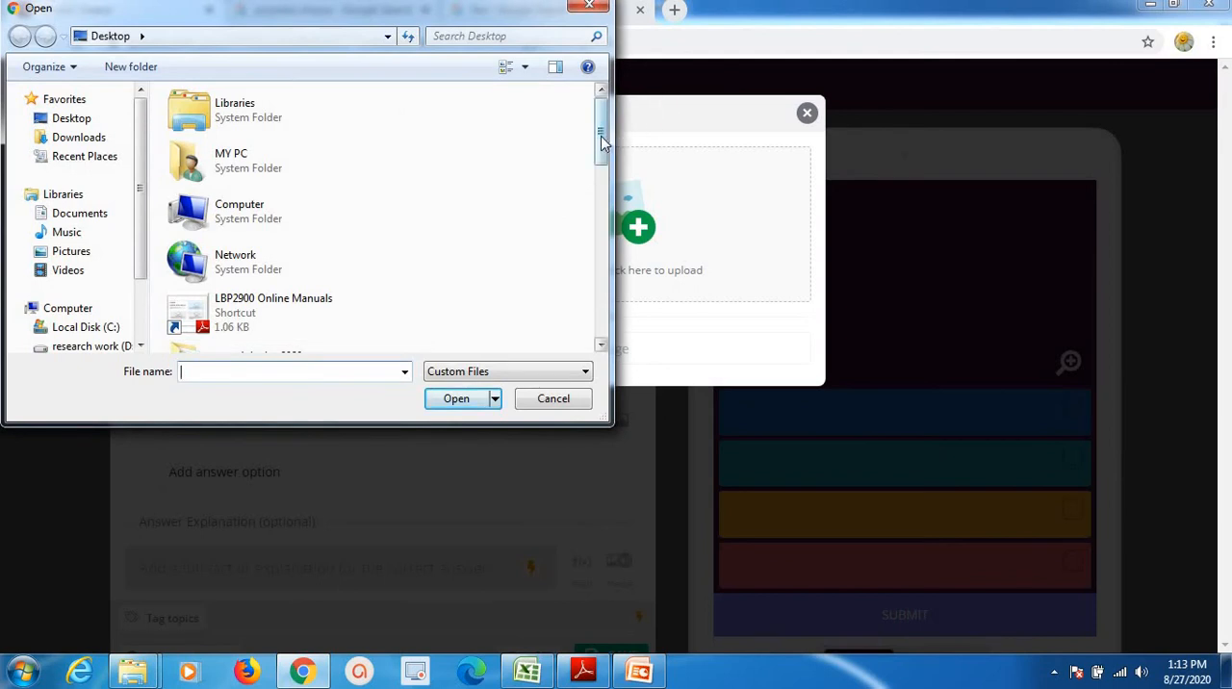
{"action": "left_click_drag", "start_coordinate": [603, 146], "coordinate": [594, 301]}
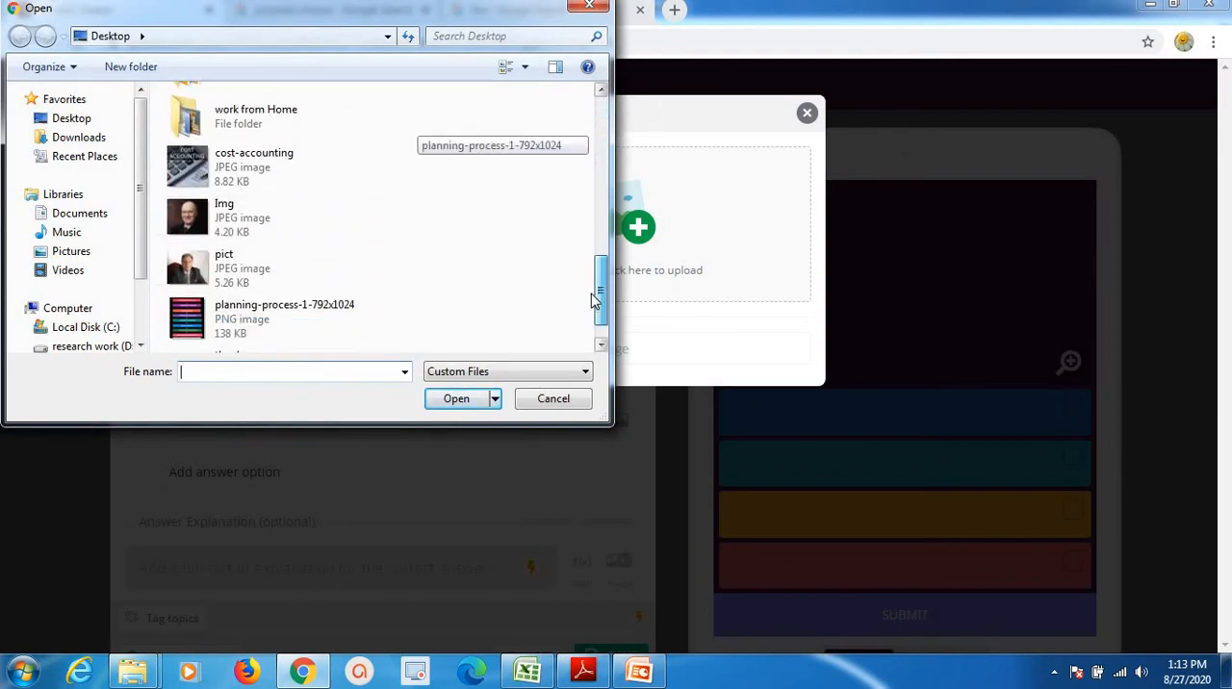
{"action": "double_click", "coordinate": [228, 269]}
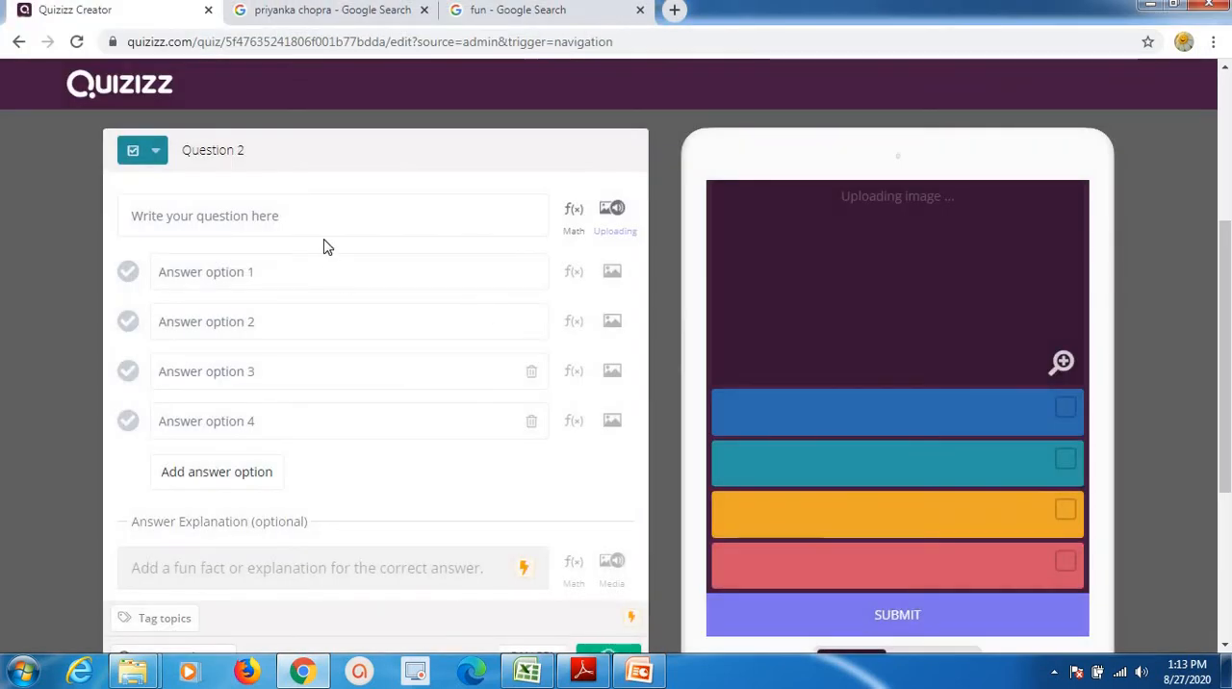
Enter "who is this famous personality?" as the text of the checkbox question.
{"action": "left_click", "coordinate": [307, 222]}
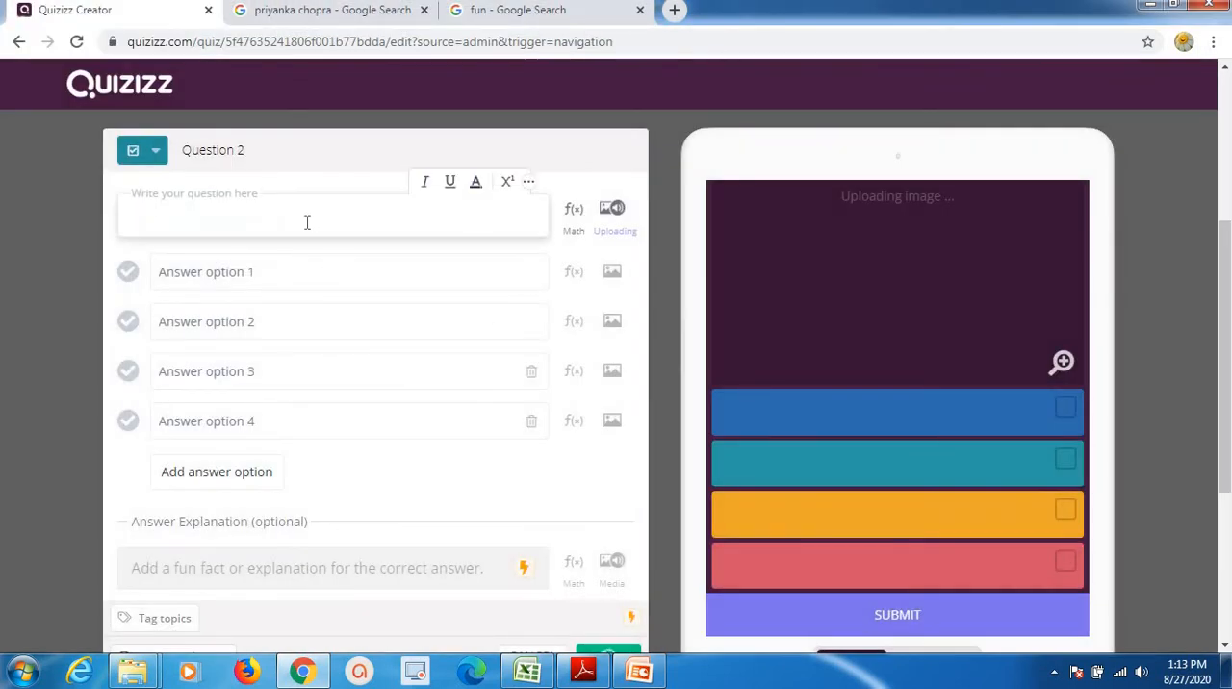
{"action": "type", "text": "W"}
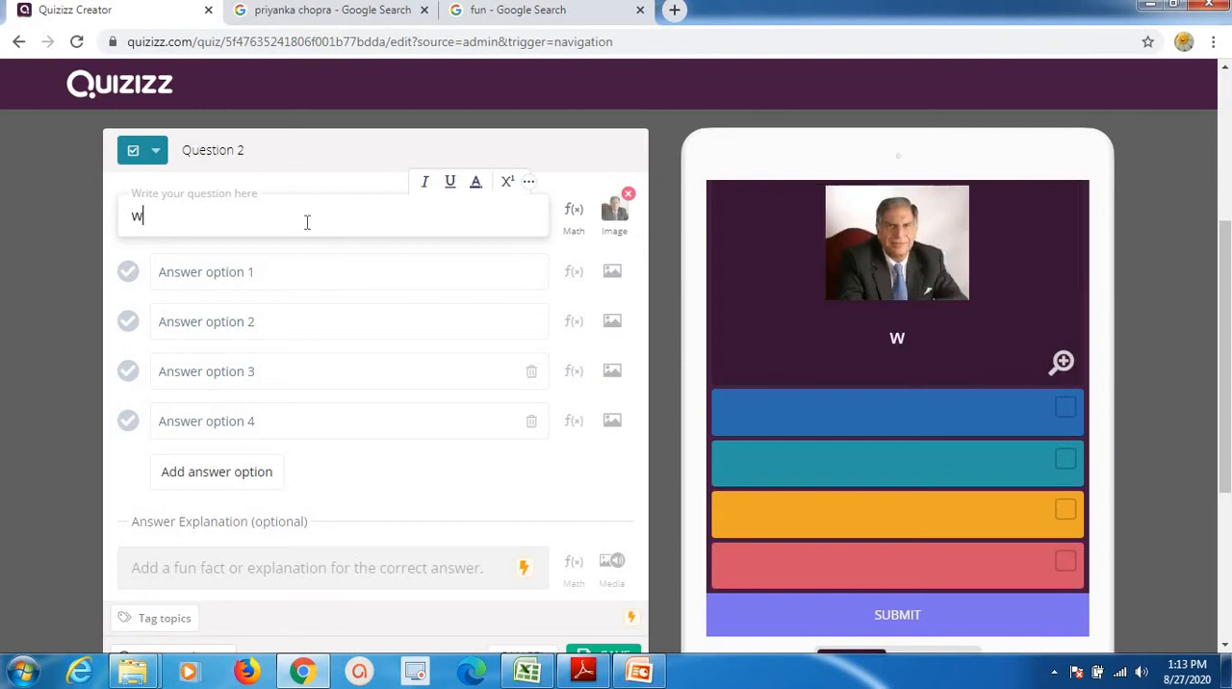
{"action": "type", "text": "ho is "}
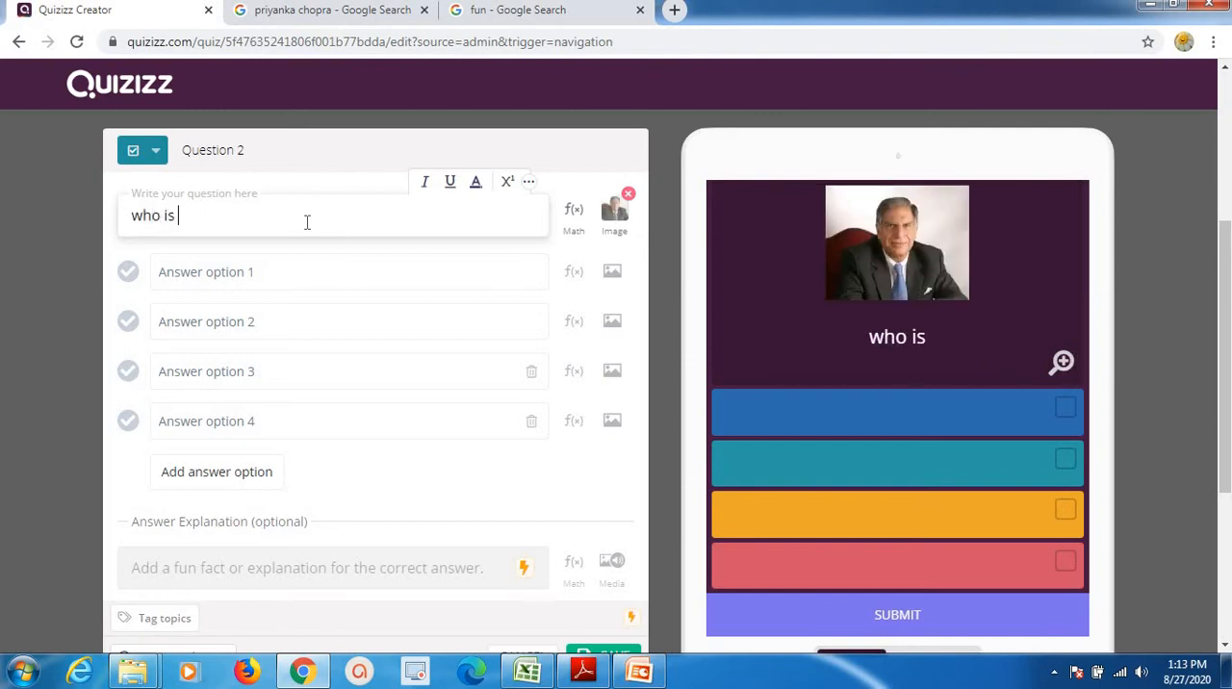
{"action": "type", "text": "this fa"}
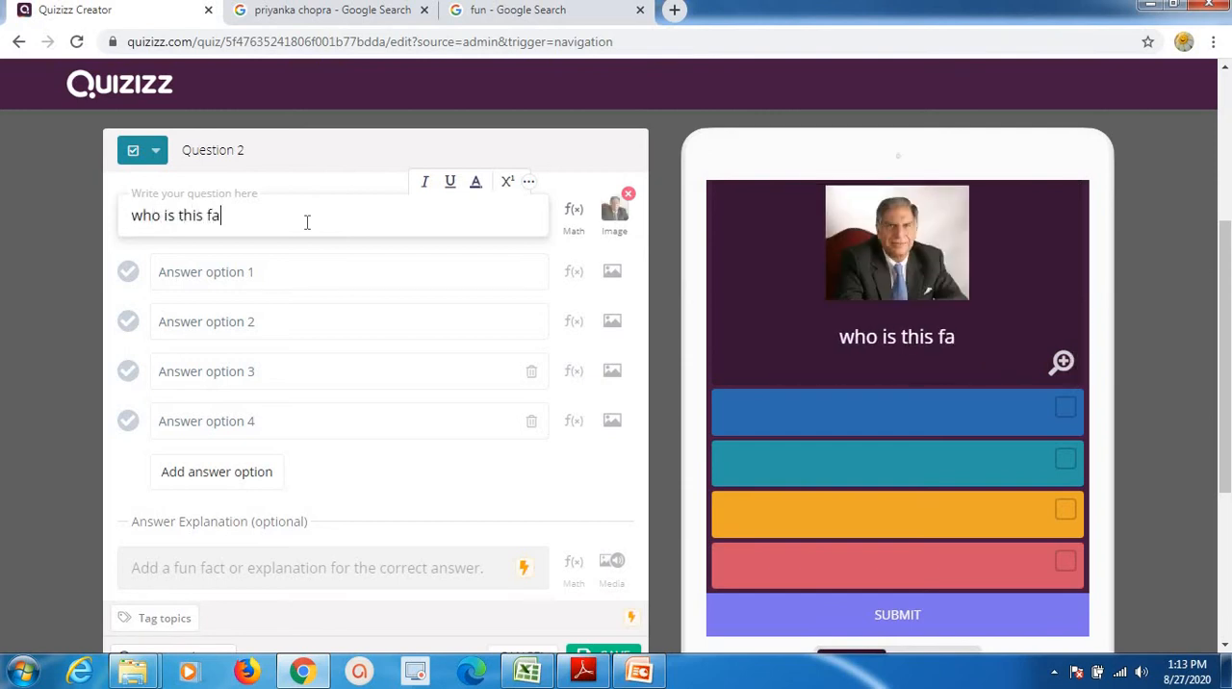
{"action": "type", "text": "mous pers"}
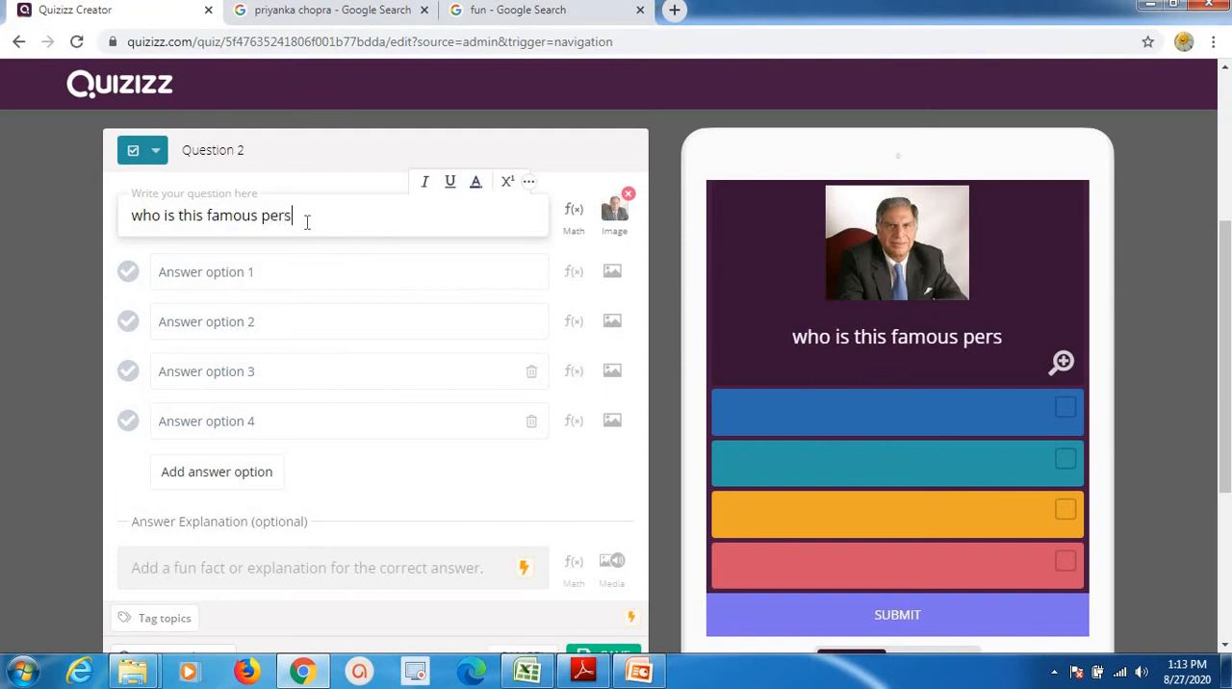
{"action": "type", "text": "onality"}
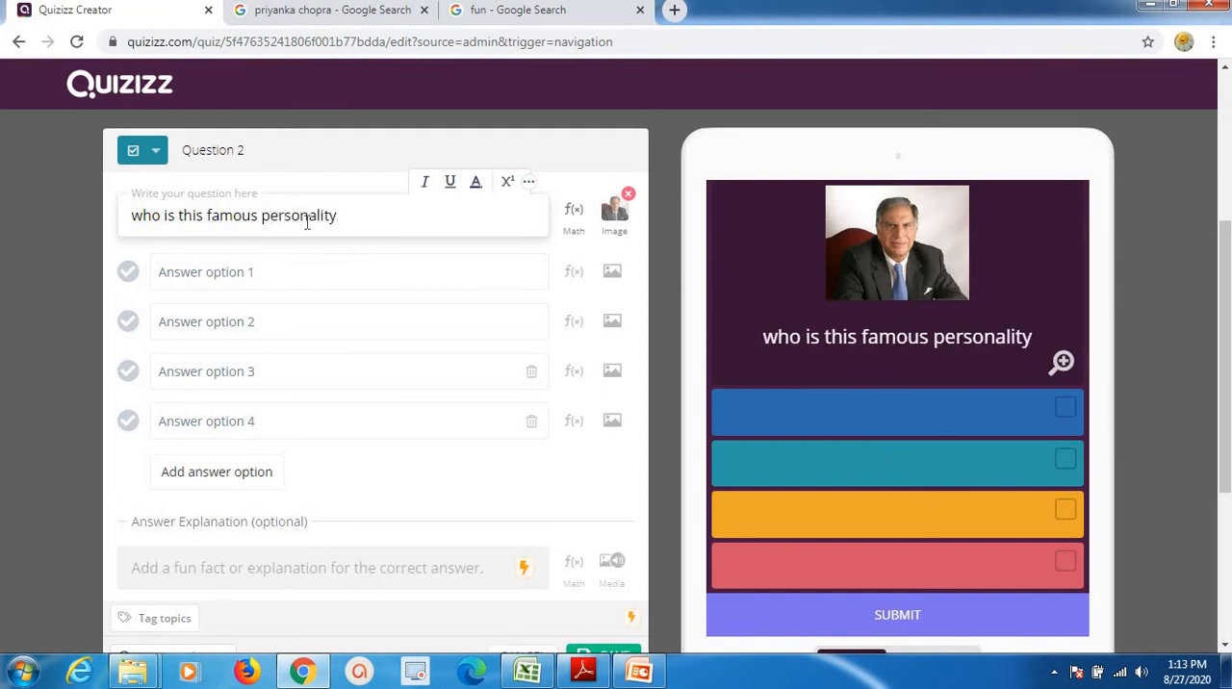
{"action": "type", "text": "?"}
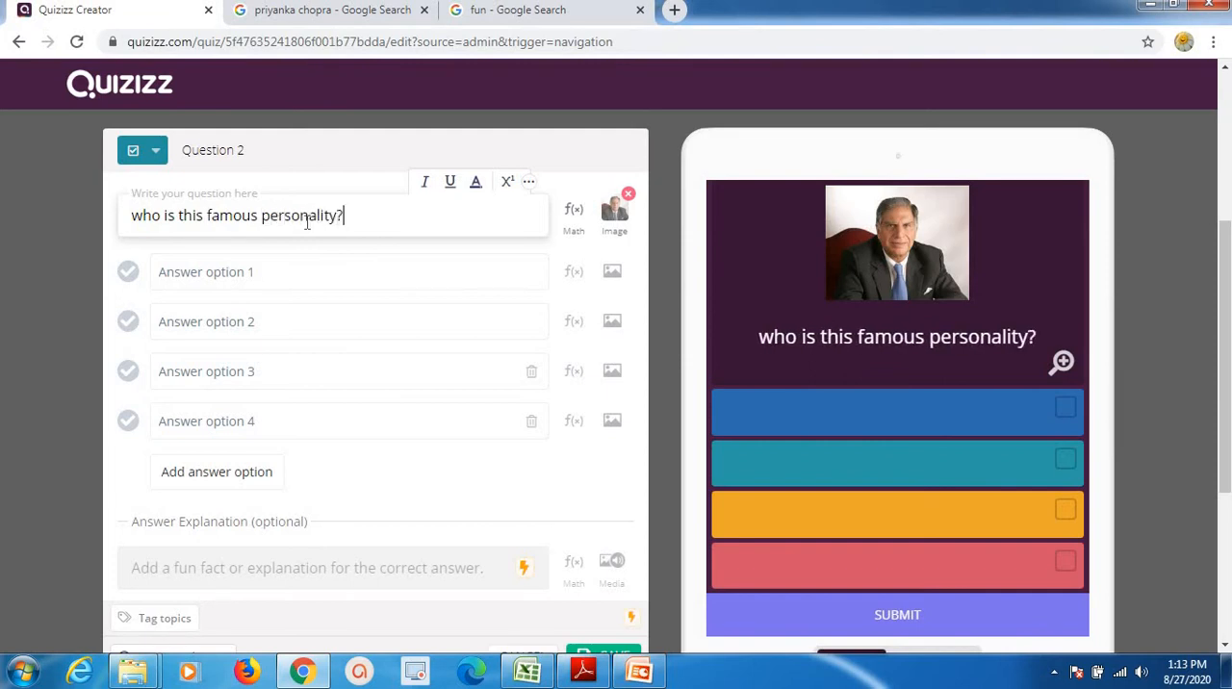
Enter "Ratan tata" and "Narender modi" as the first two answer options of the famous personality question.
{"action": "left_click", "coordinate": [256, 267]}
{"action": "type", "text": "Ratan"}
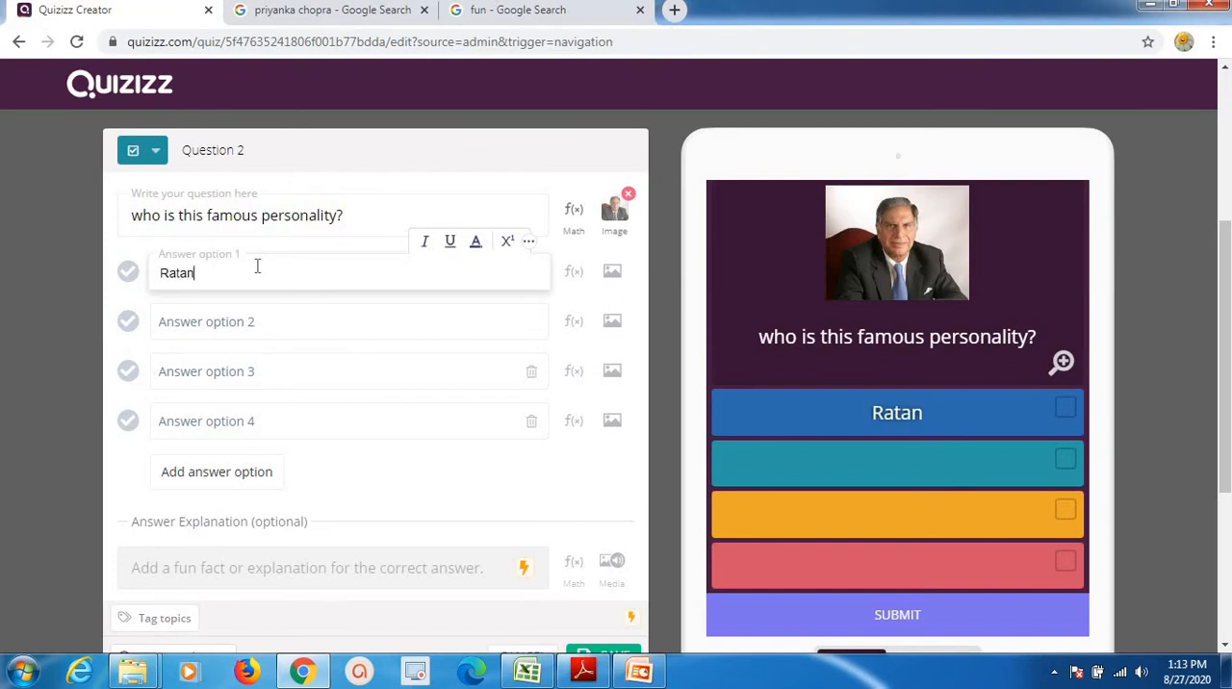
{"action": "type", "text": " tata"}
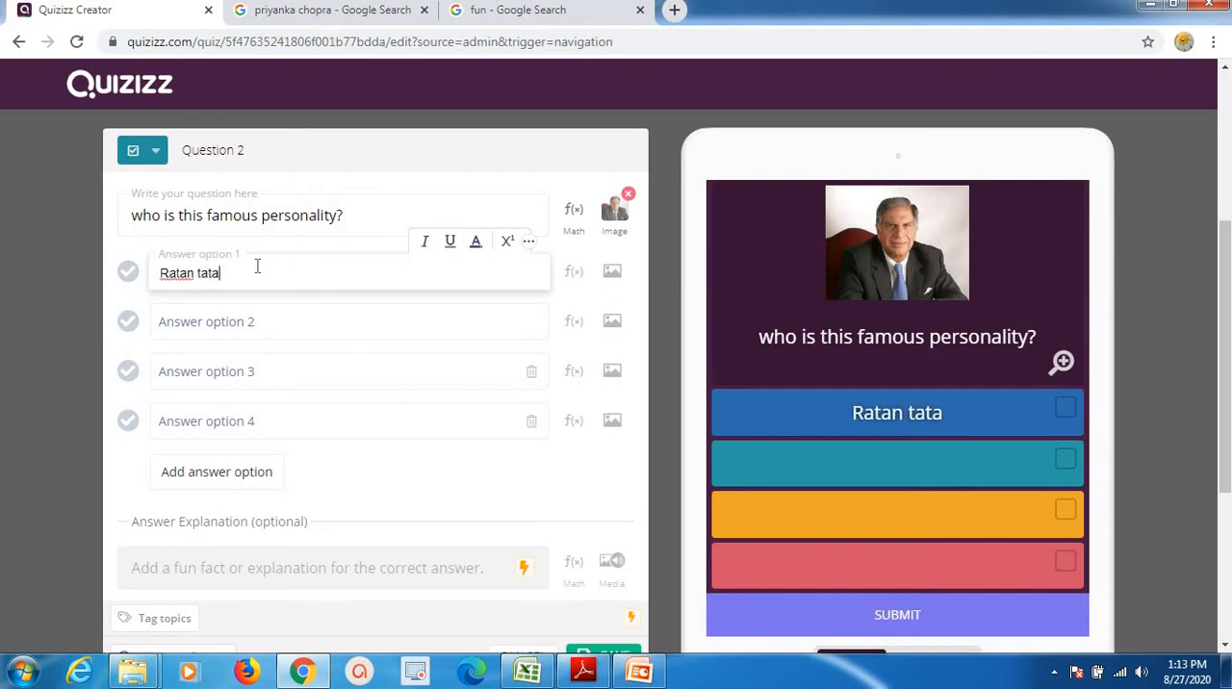
{"action": "left_click", "coordinate": [245, 321]}
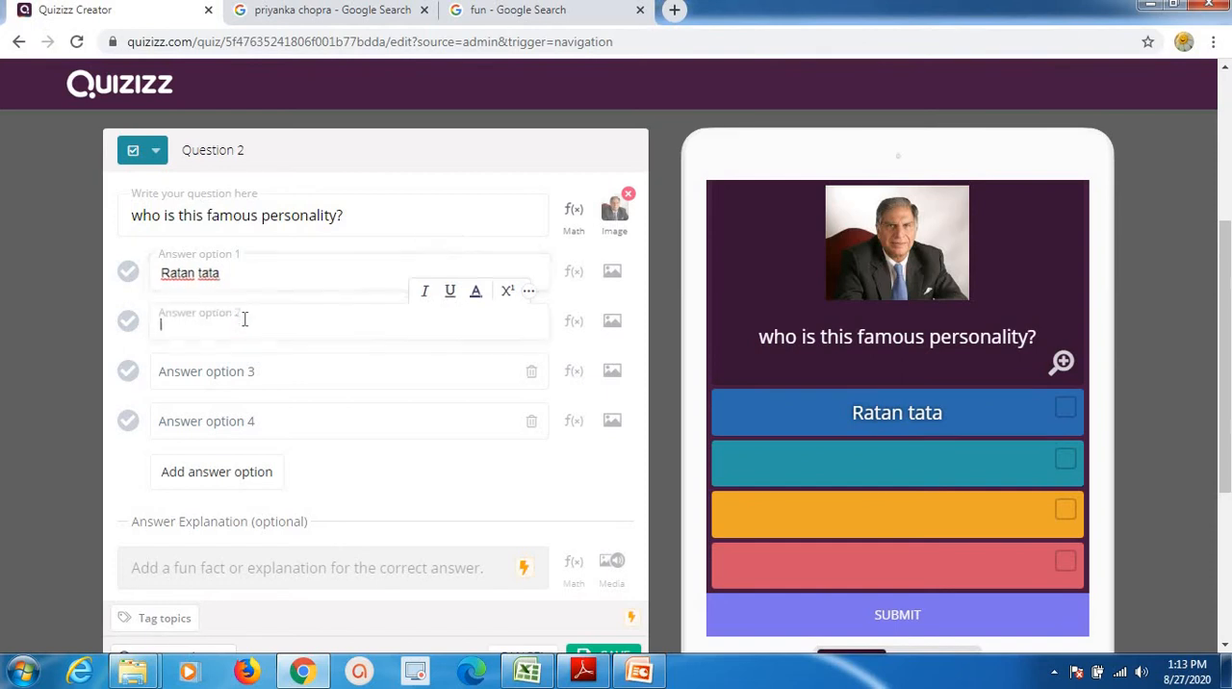
{"action": "type", "text": "Narender modi"}
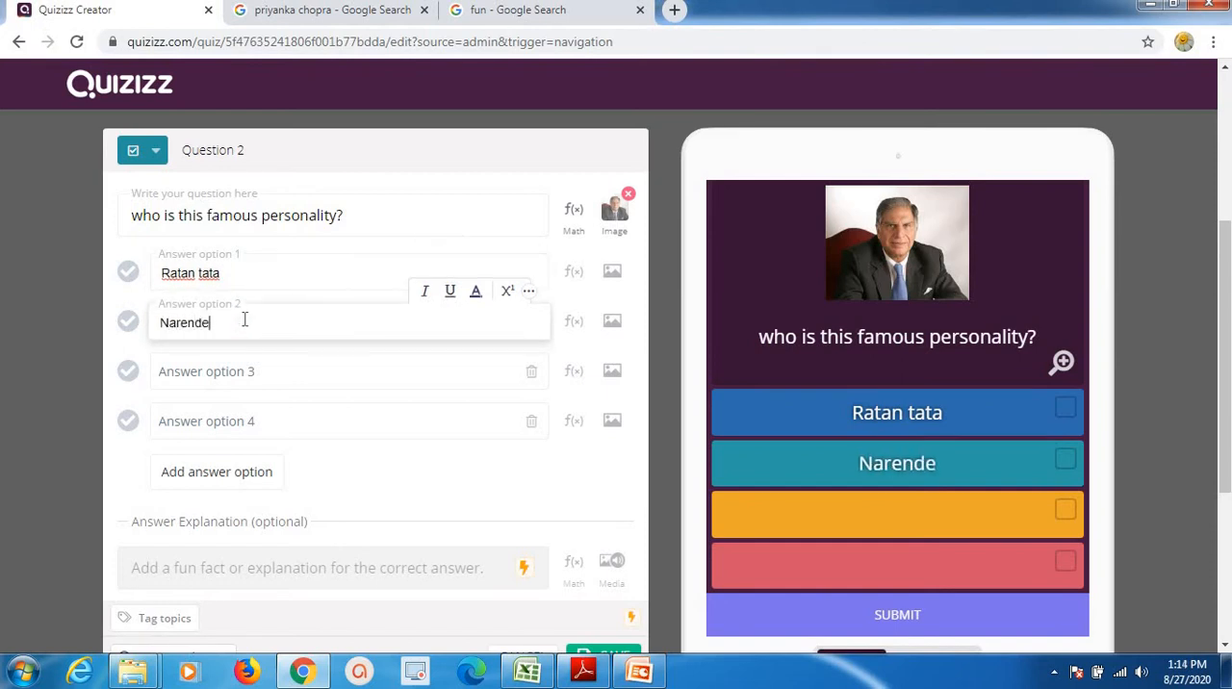
Enter "Macc carthy" and "Mukesh ambani" as the third and fourth answer options, and mark "Ratan tata" as the correct answer.
{"action": "left_click", "coordinate": [241, 373]}
{"action": "type", "text": "M"}
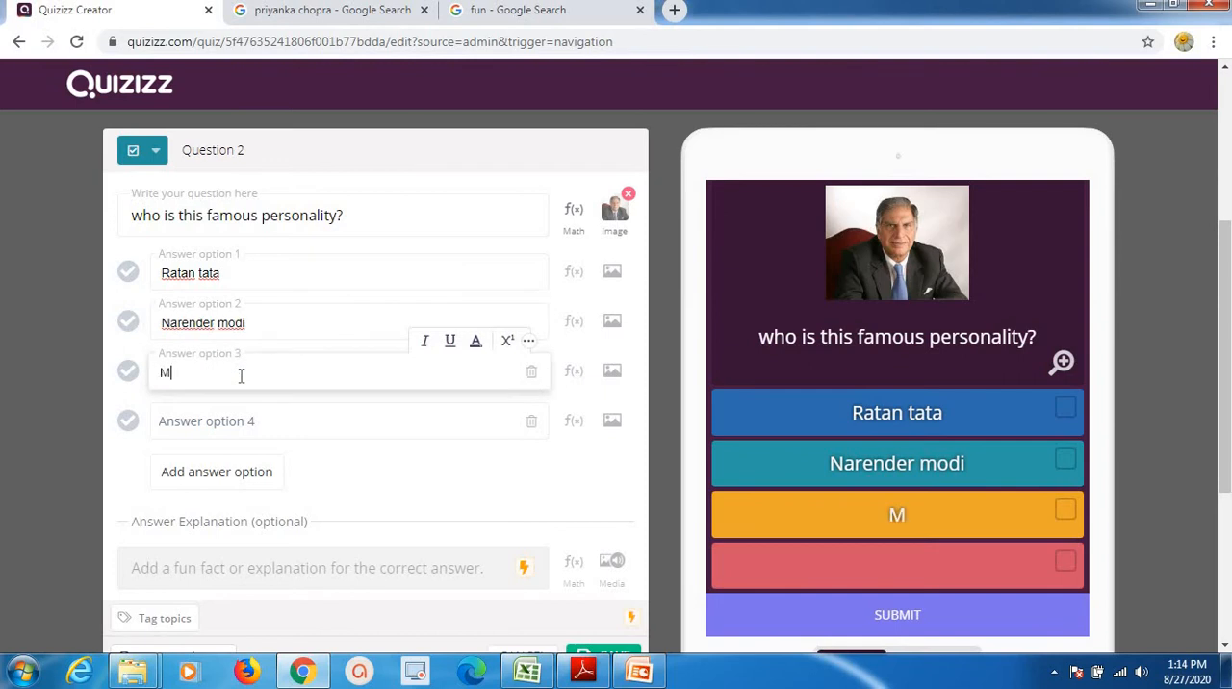
{"action": "type", "text": "acc carty"}
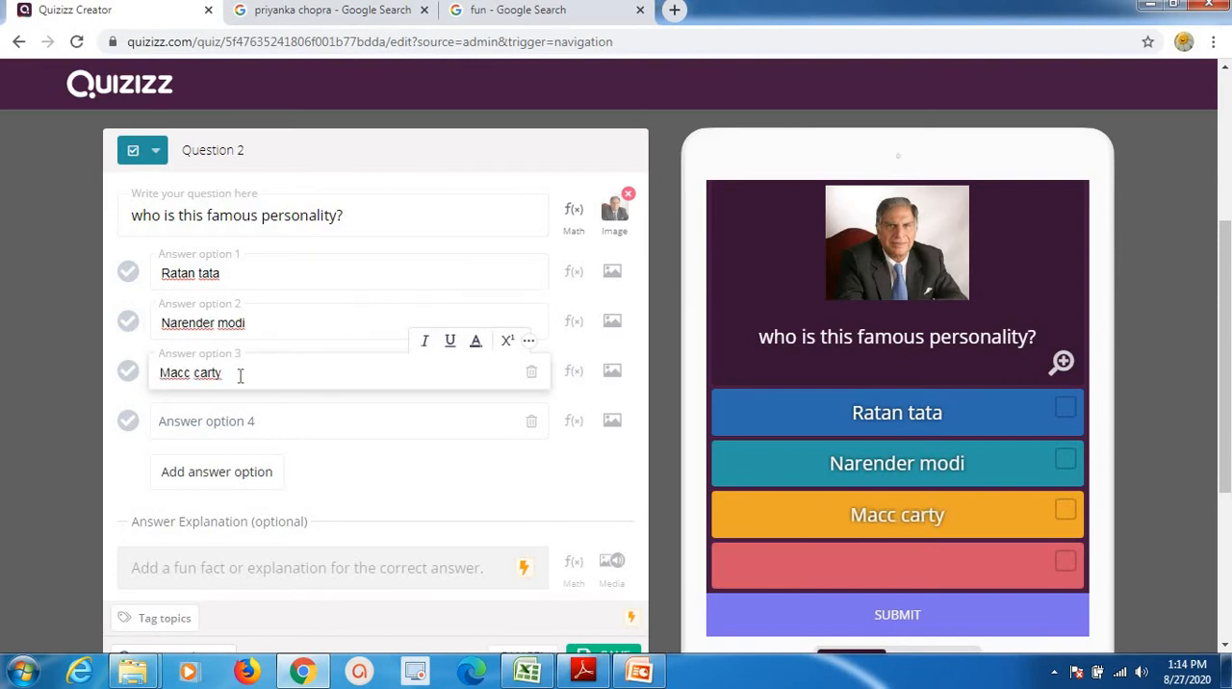
{"action": "left_click_drag", "start_coordinate": [241, 376], "coordinate": [220, 373]}
{"action": "type", "text": "hy"}
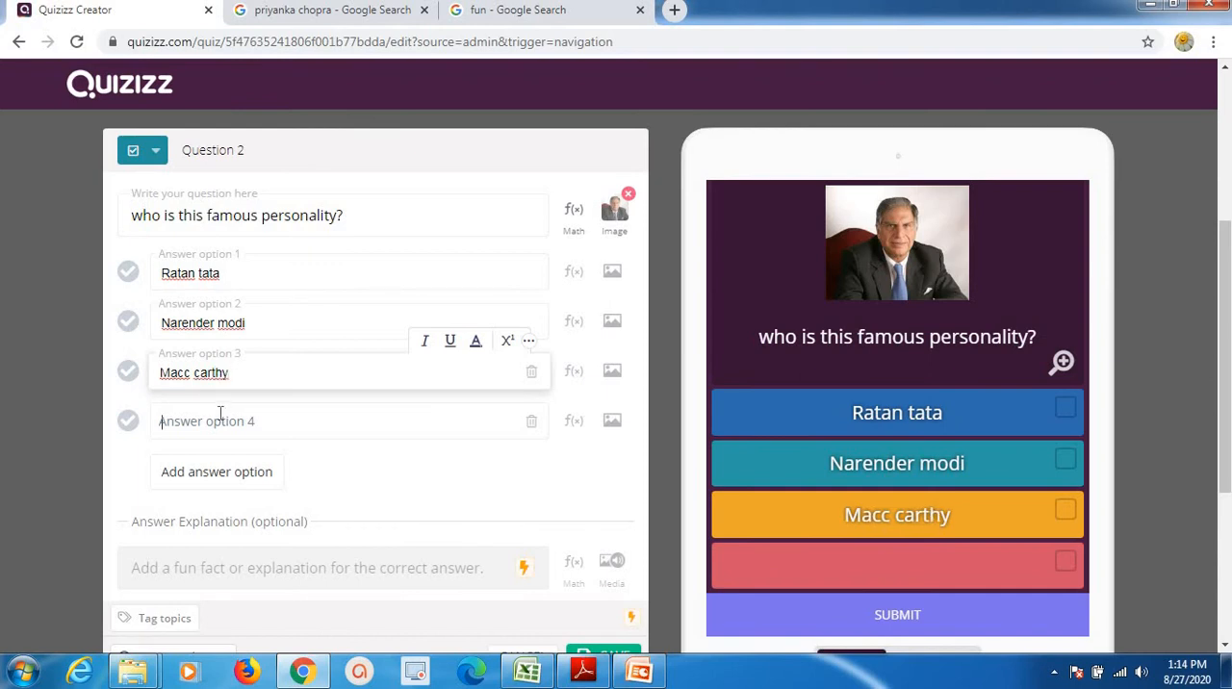
{"action": "left_click", "coordinate": [219, 414]}
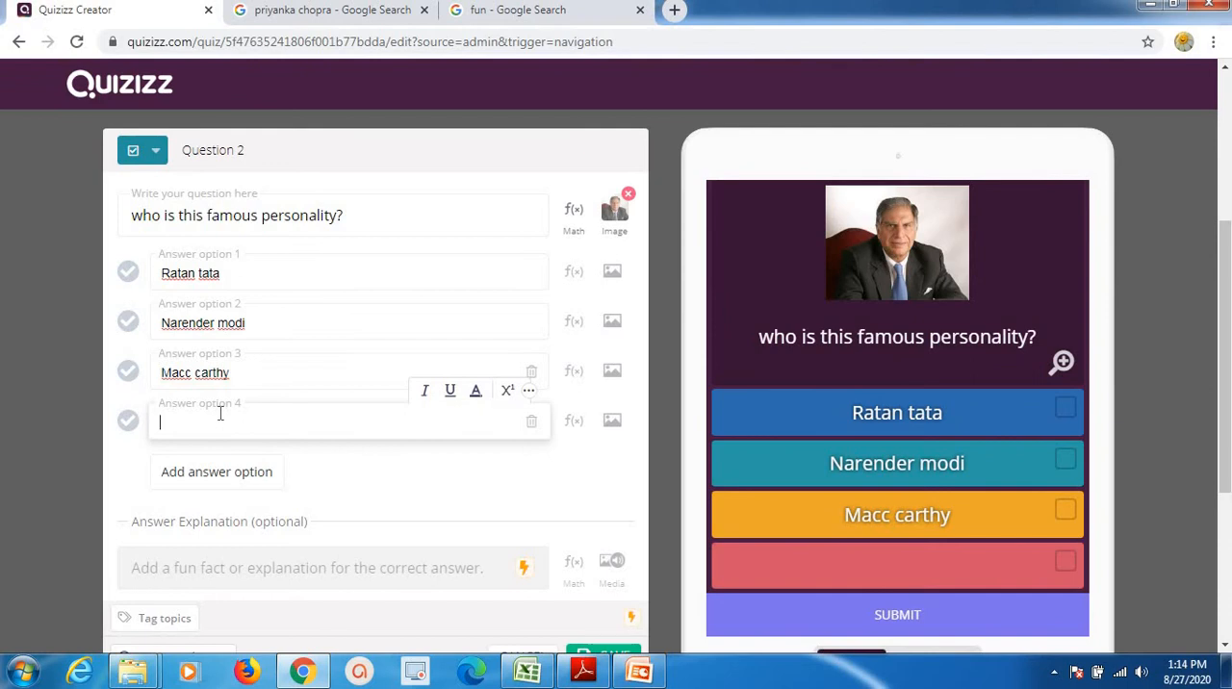
{"action": "type", "text": "Mukesh "}
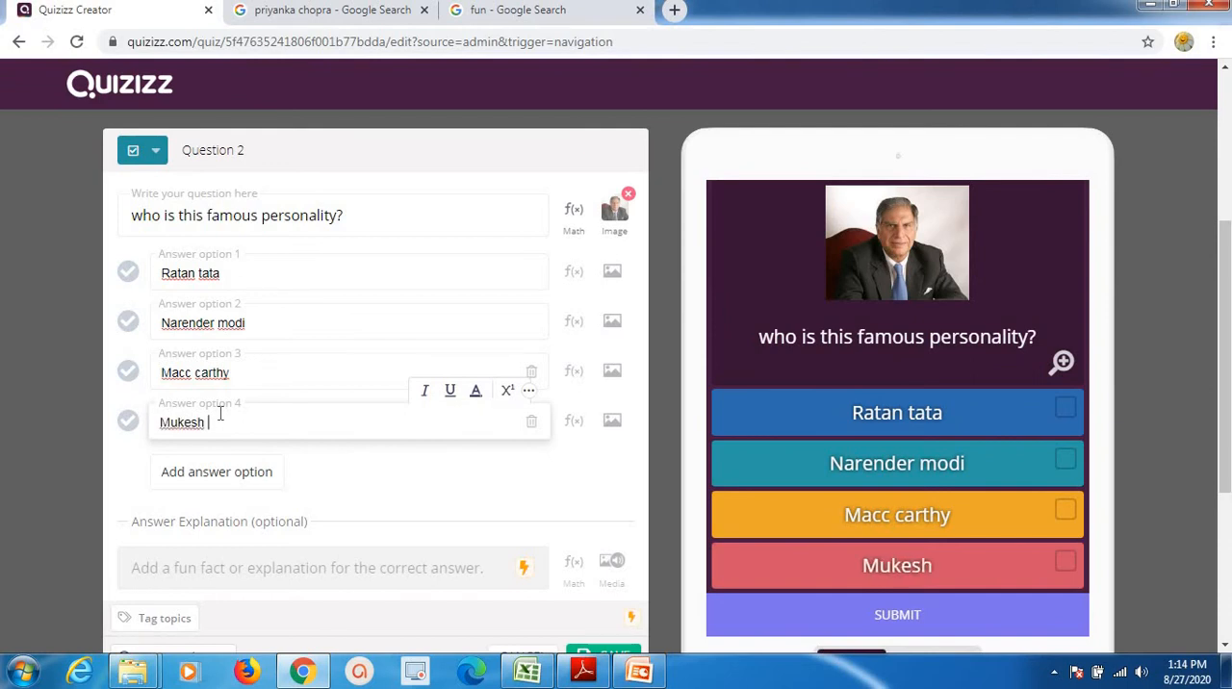
{"action": "type", "text": "ambani"}
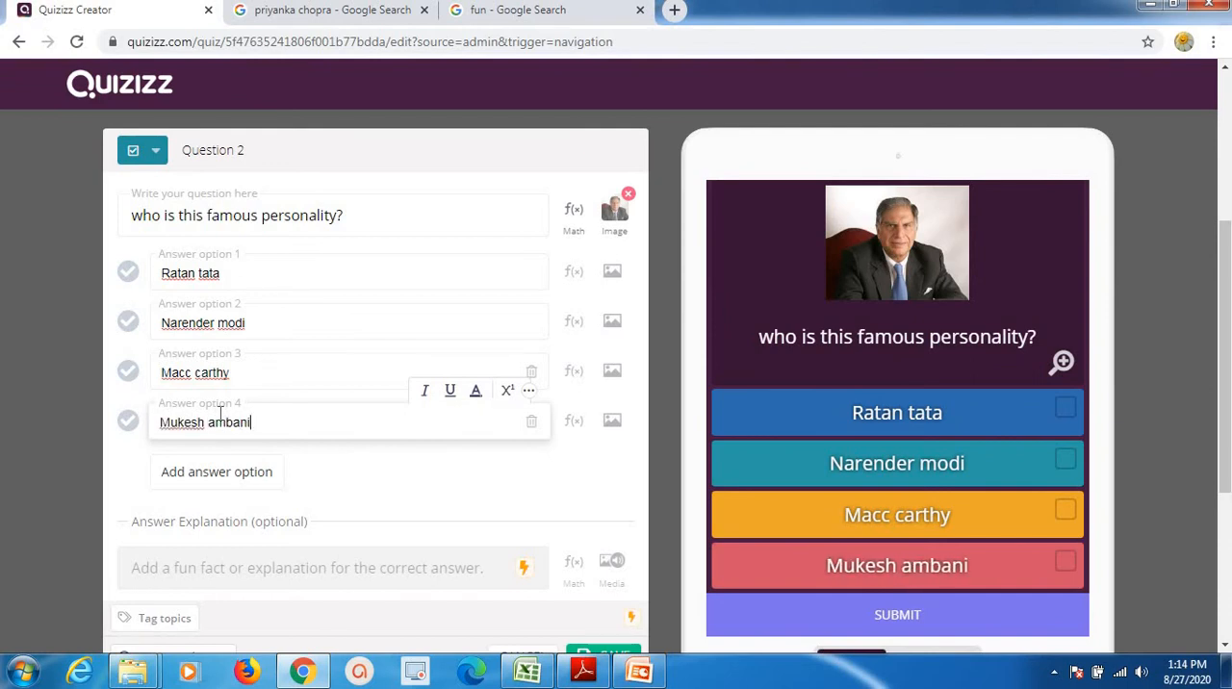
{"action": "left_click", "coordinate": [129, 274]}
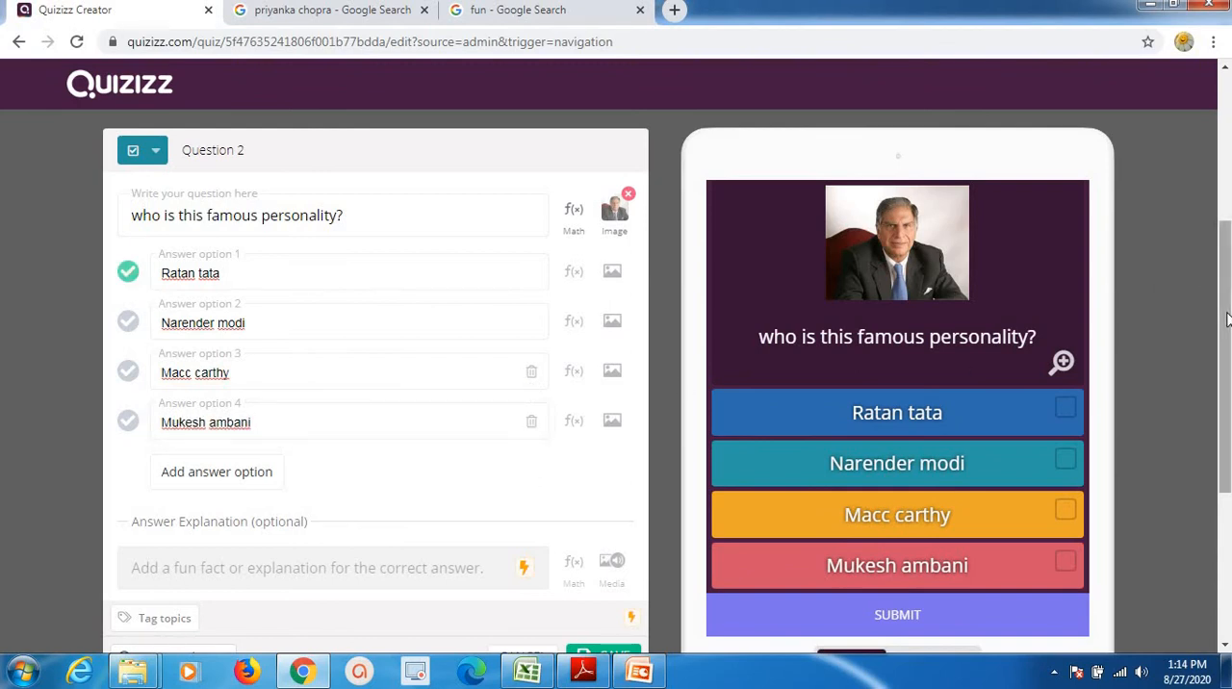
Set the time allotted for the famous personality question to 10 seconds and save the question.
{"action": "left_click_drag", "start_coordinate": [1226, 320], "coordinate": [1226, 379]}
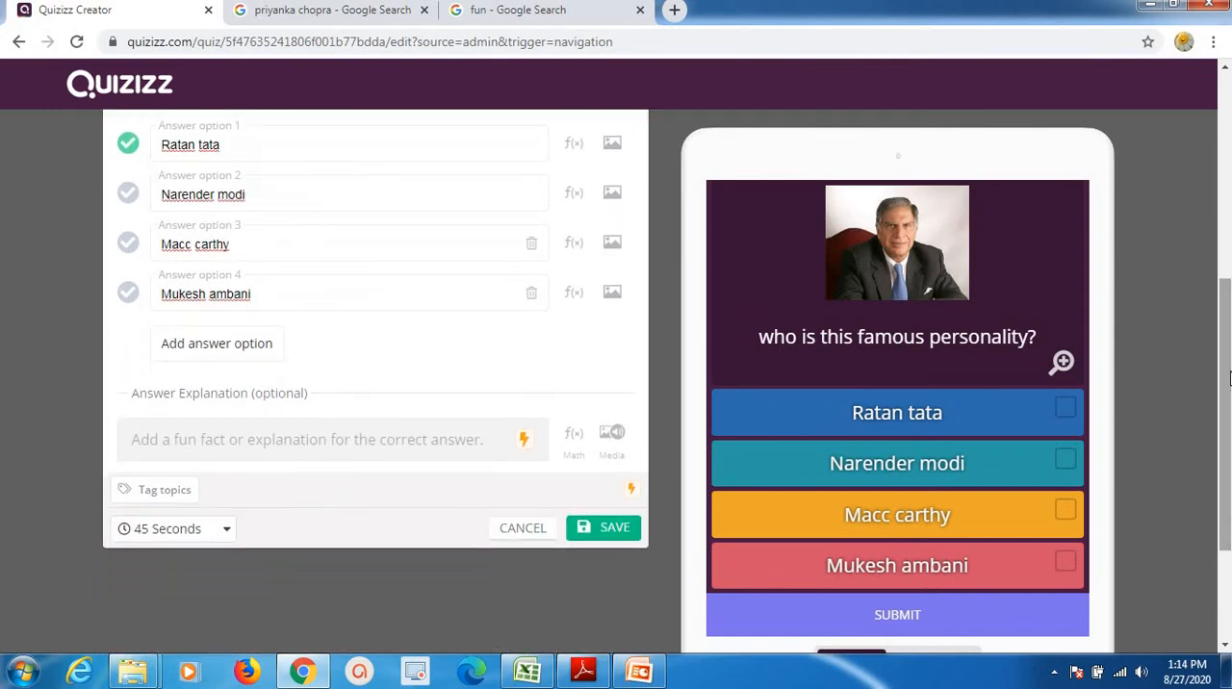
{"action": "left_click", "coordinate": [192, 539]}
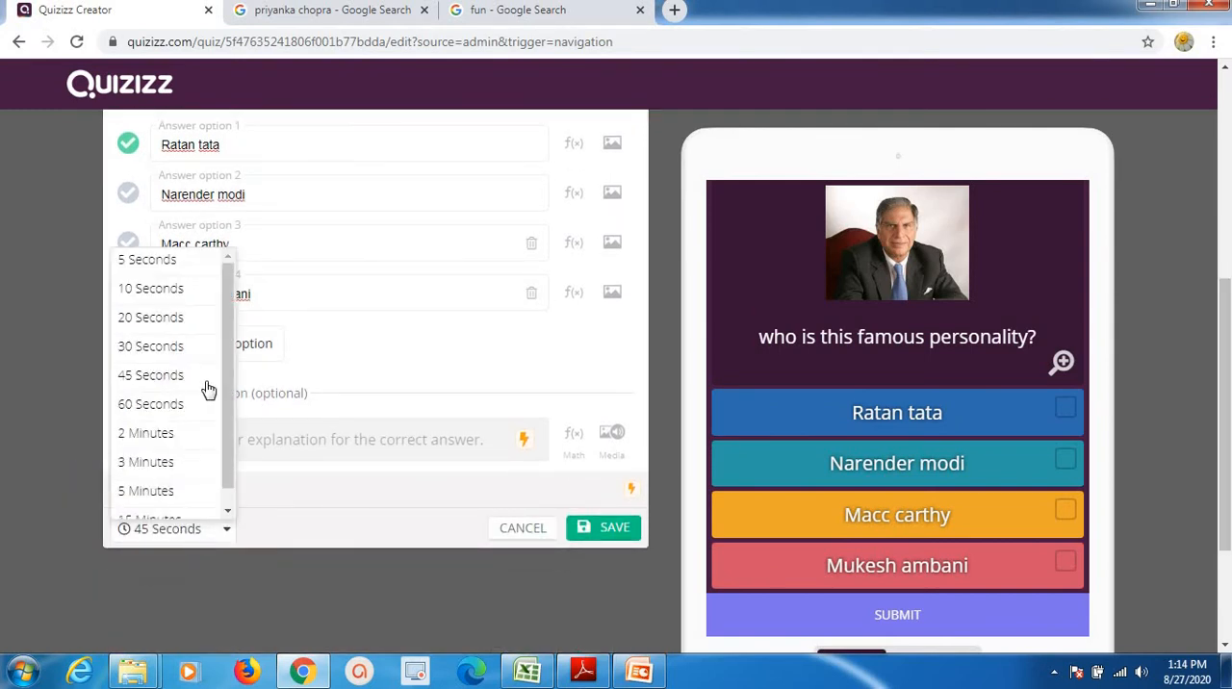
{"action": "left_click", "coordinate": [174, 289]}
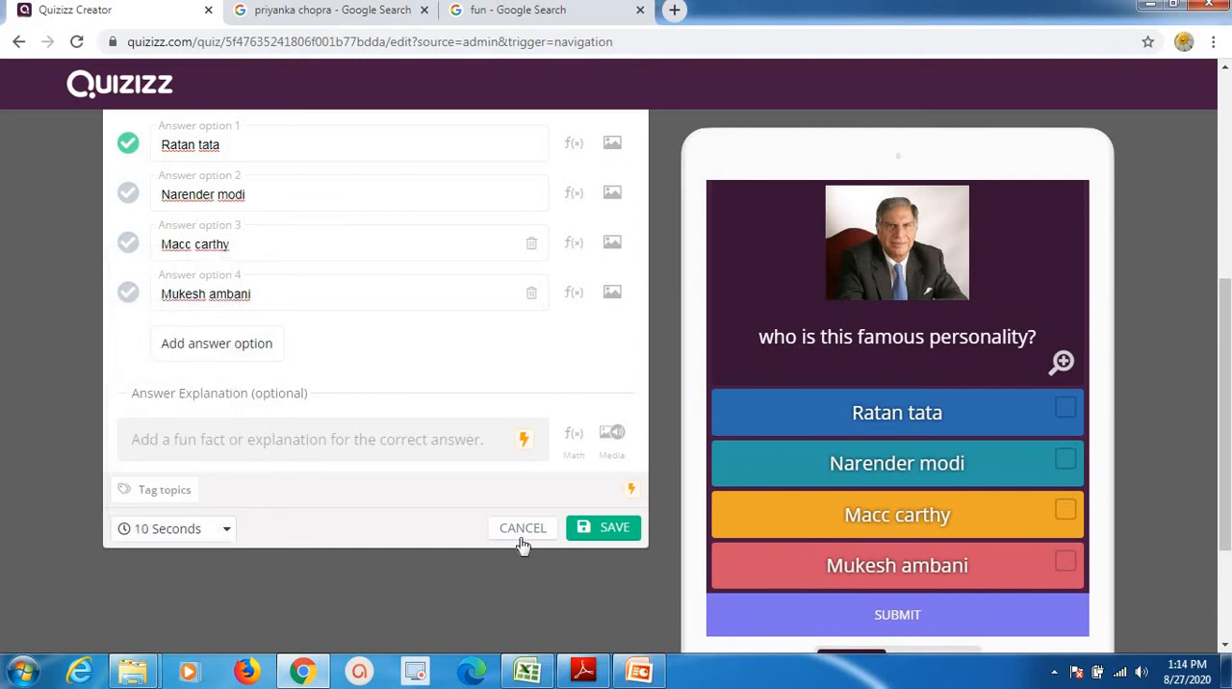
{"action": "left_click", "coordinate": [604, 528]}
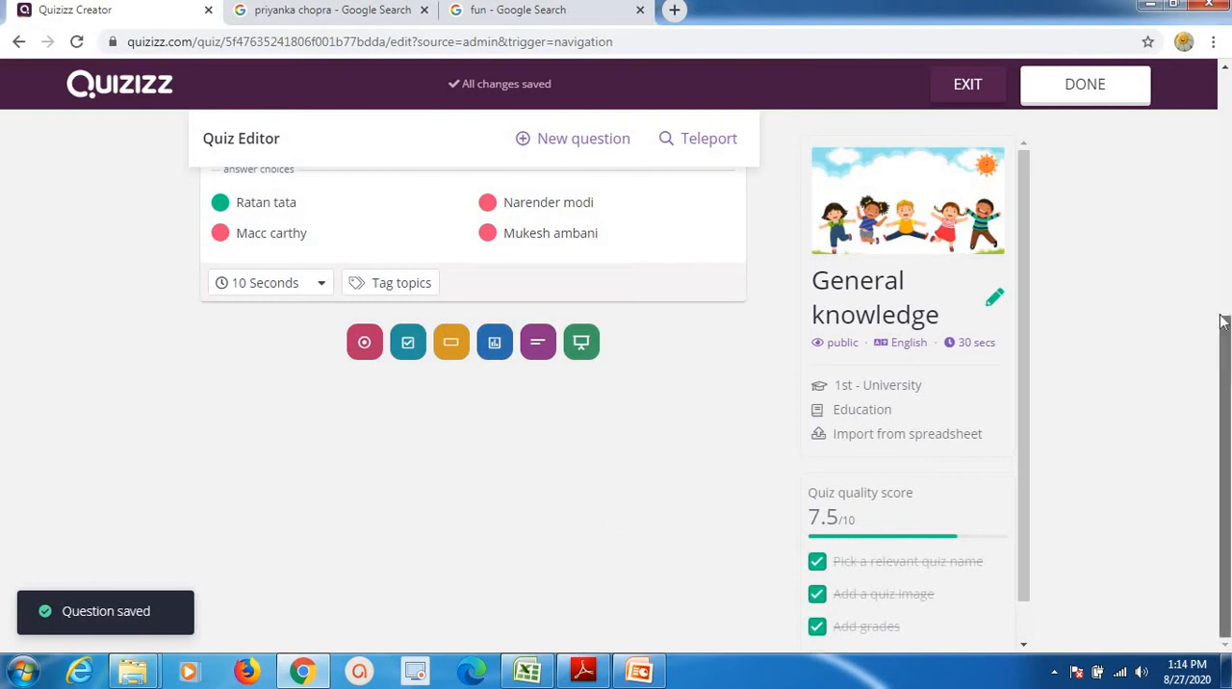
Add a new fill-in-the-blank question to the quiz.
{"action": "left_click_drag", "start_coordinate": [1220, 367], "coordinate": [1221, 288]}
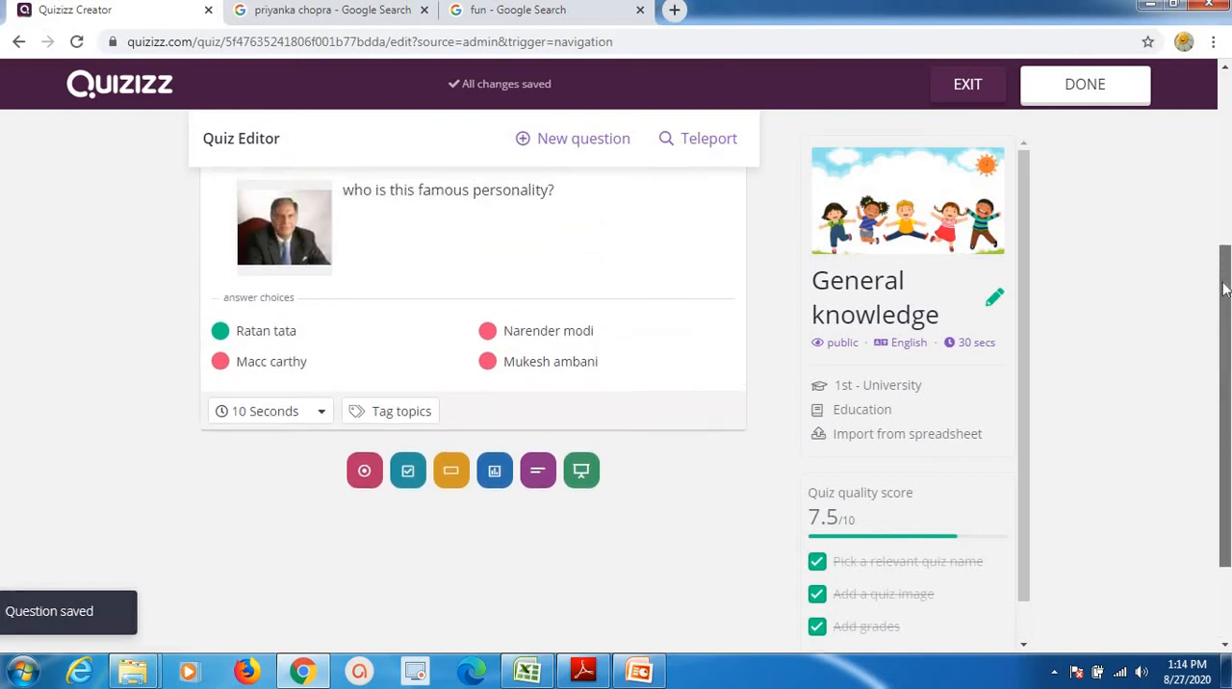
{"action": "left_click", "coordinate": [598, 138]}
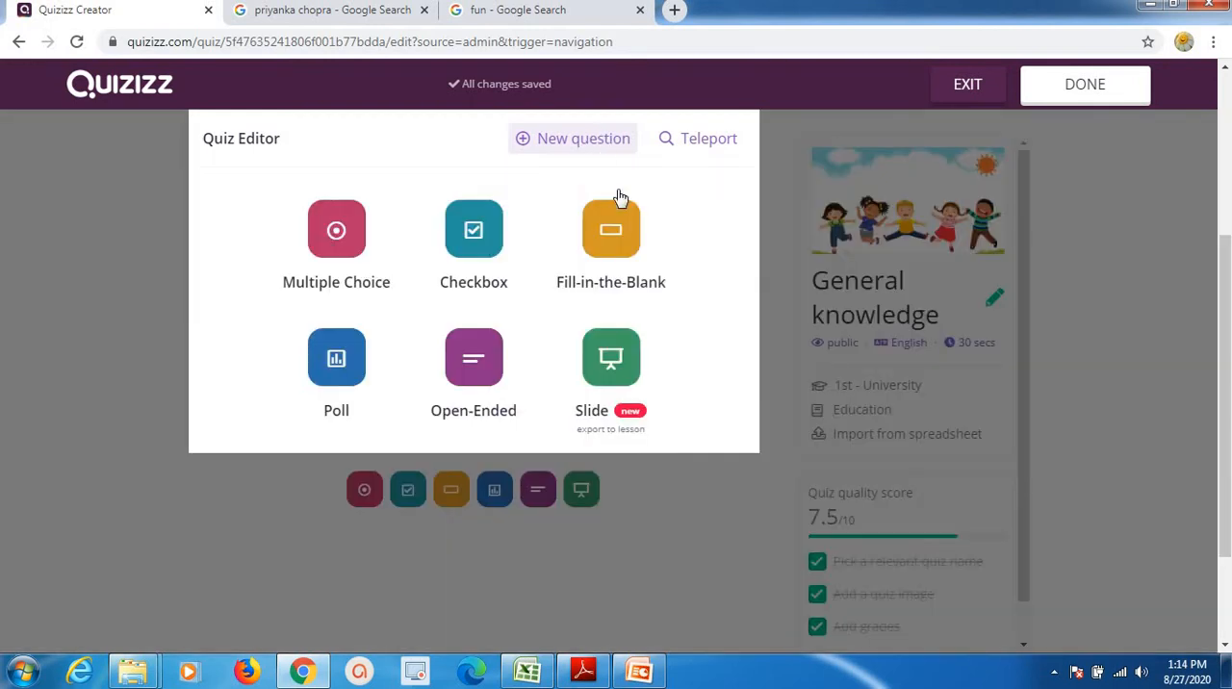
{"action": "left_click", "coordinate": [618, 243]}
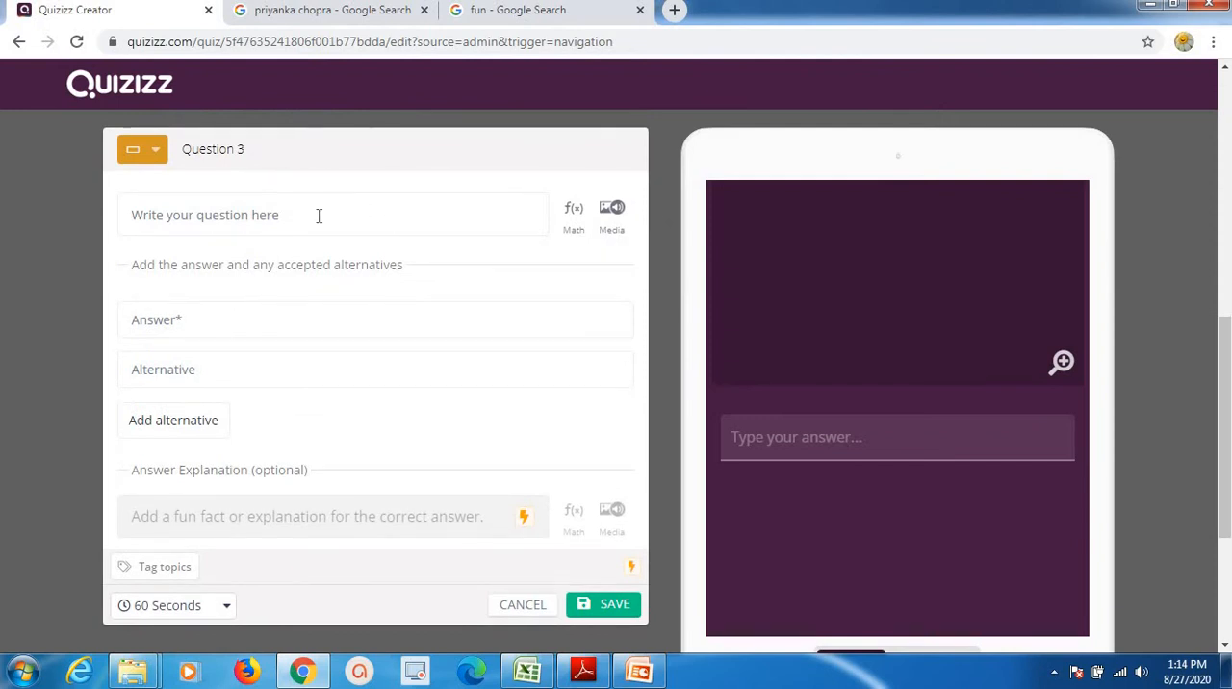
Enter "mr. Narender Modi is India's....." as the text of the fill-in-the-blank question.
{"action": "left_click", "coordinate": [287, 215]}
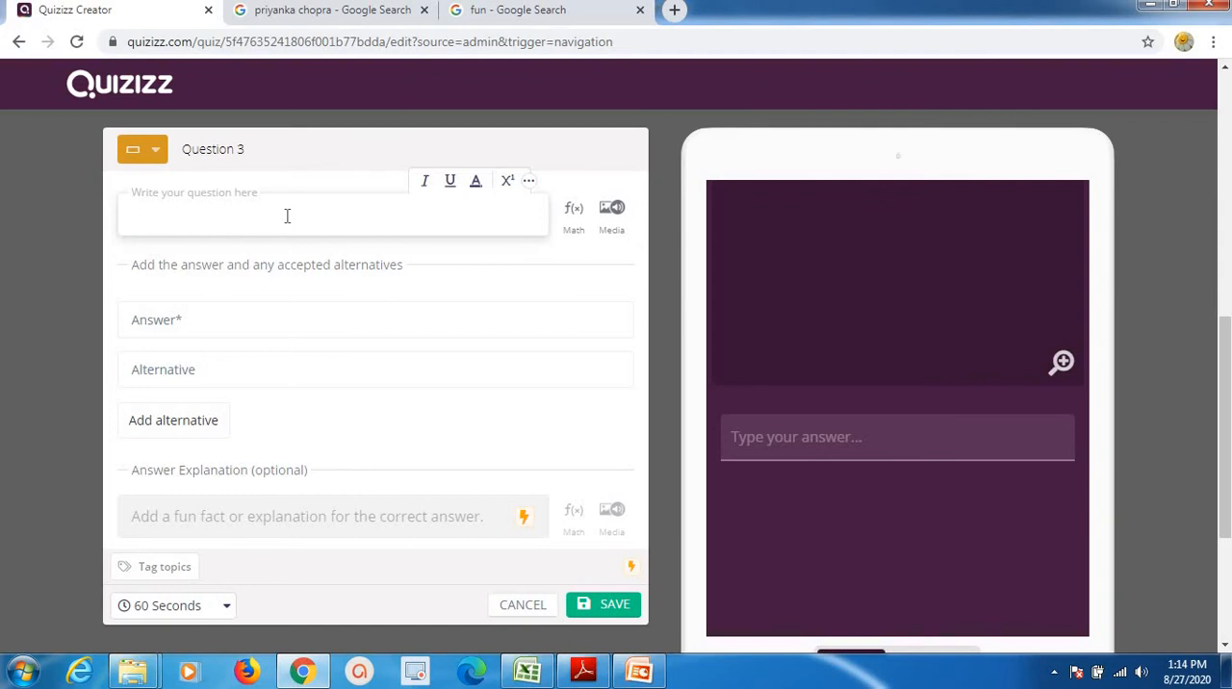
{"action": "type", "text": "wh"}
{"action": "key", "text": "BackSpace"}
{"action": "key", "text": "BackSpace"}
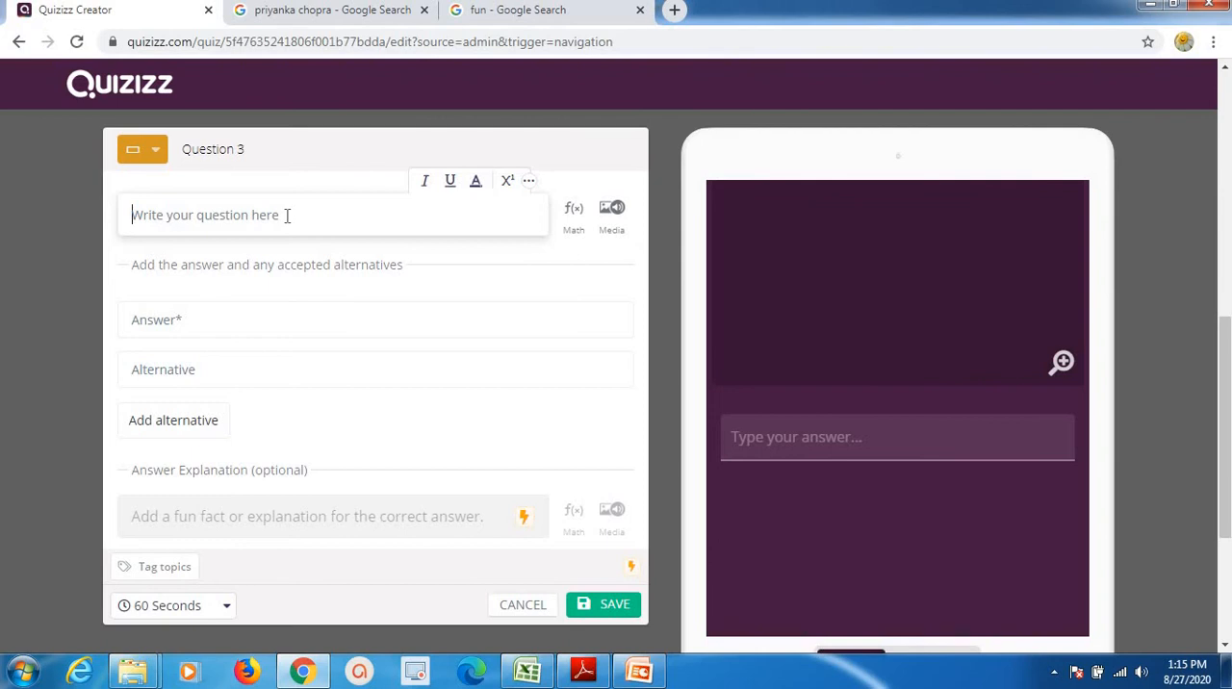
{"action": "type", "text": "mr"}
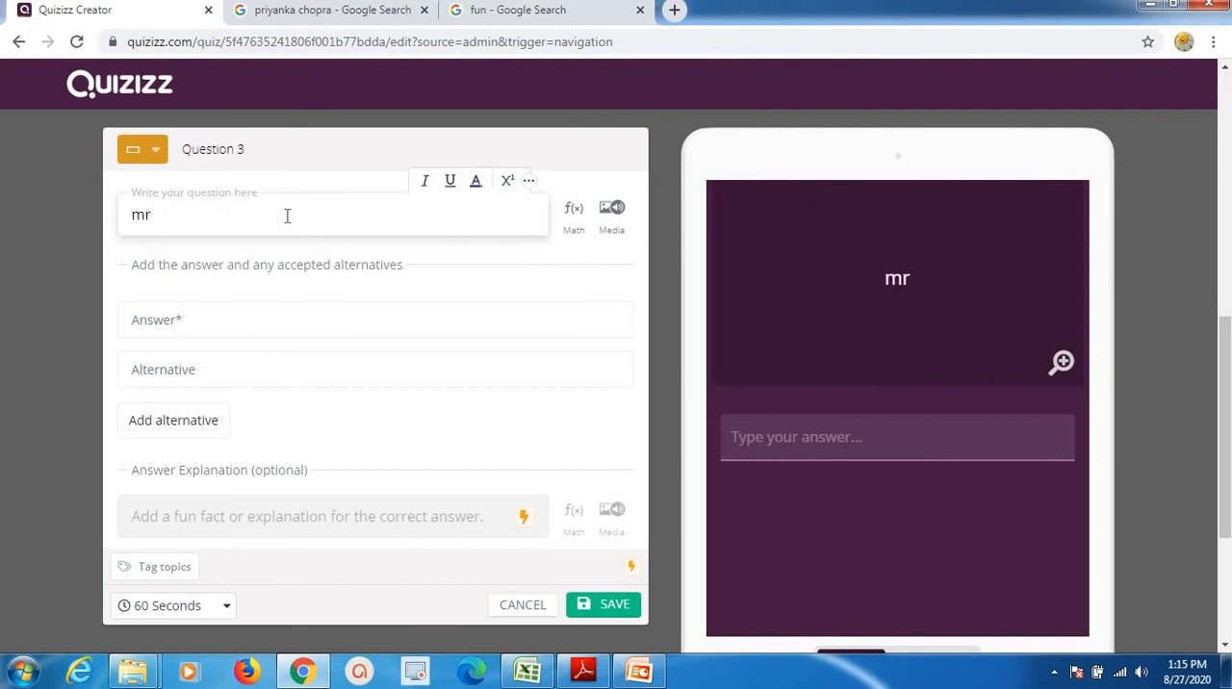
{"action": "type", "text": ". Nare"}
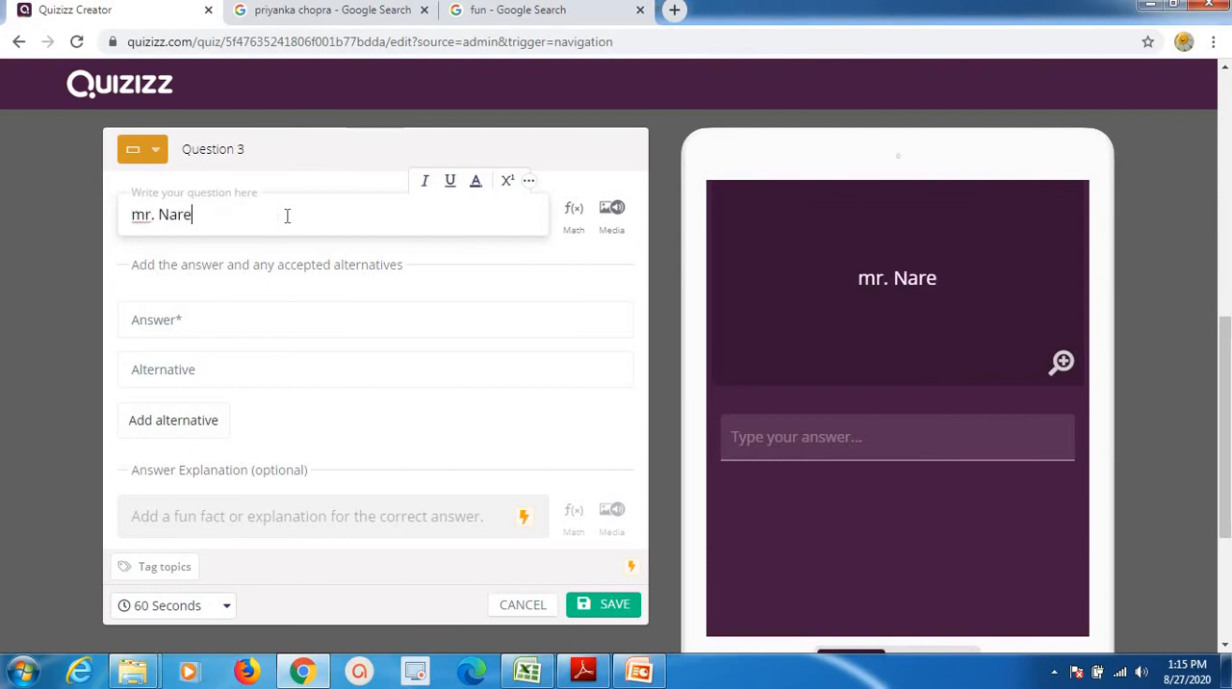
{"action": "type", "text": "nder Mo"}
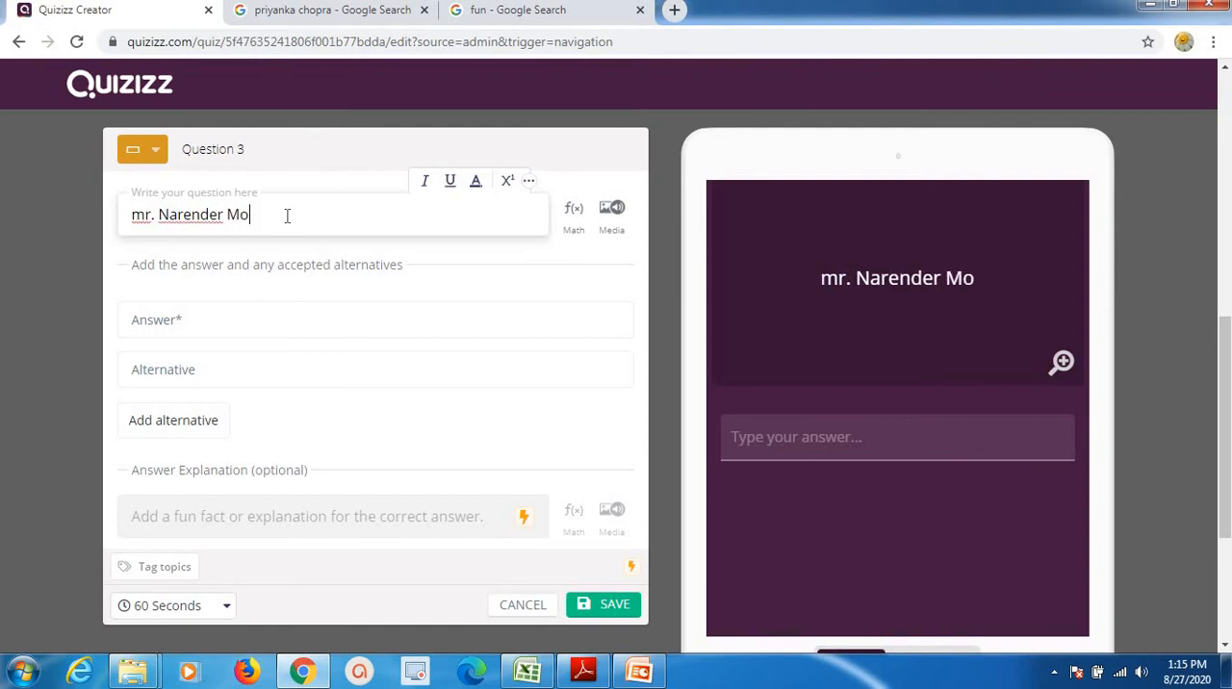
{"action": "type", "text": "di is "}
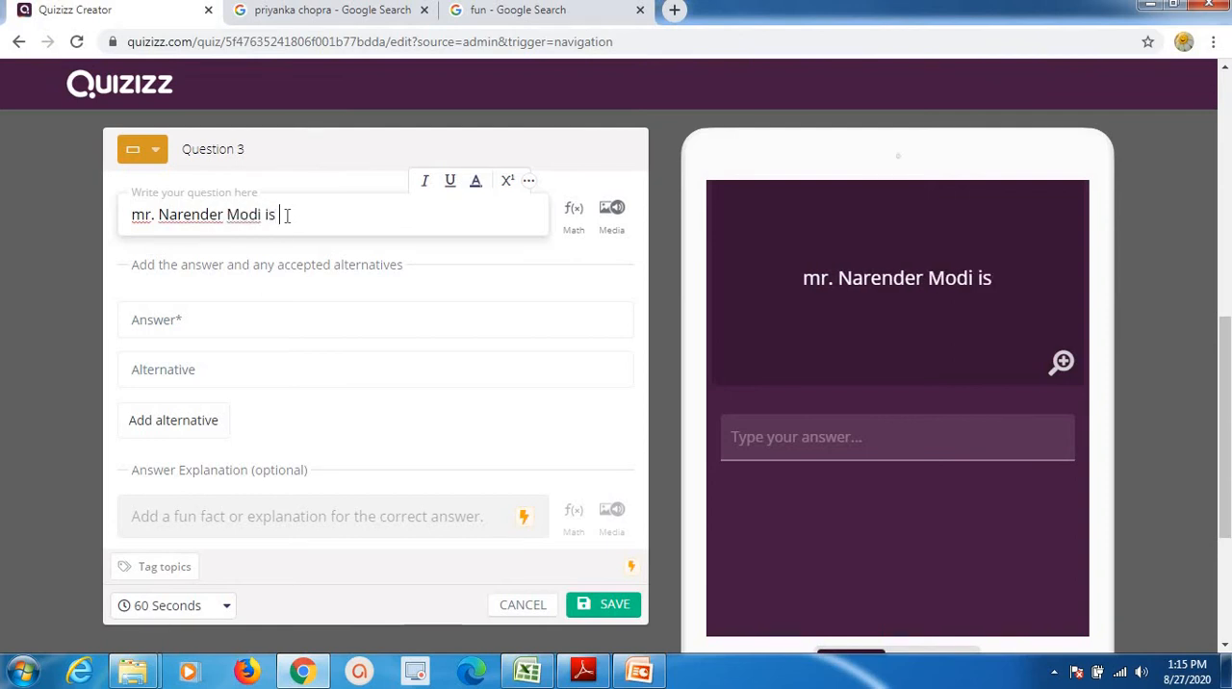
{"action": "type", "text": "India"}
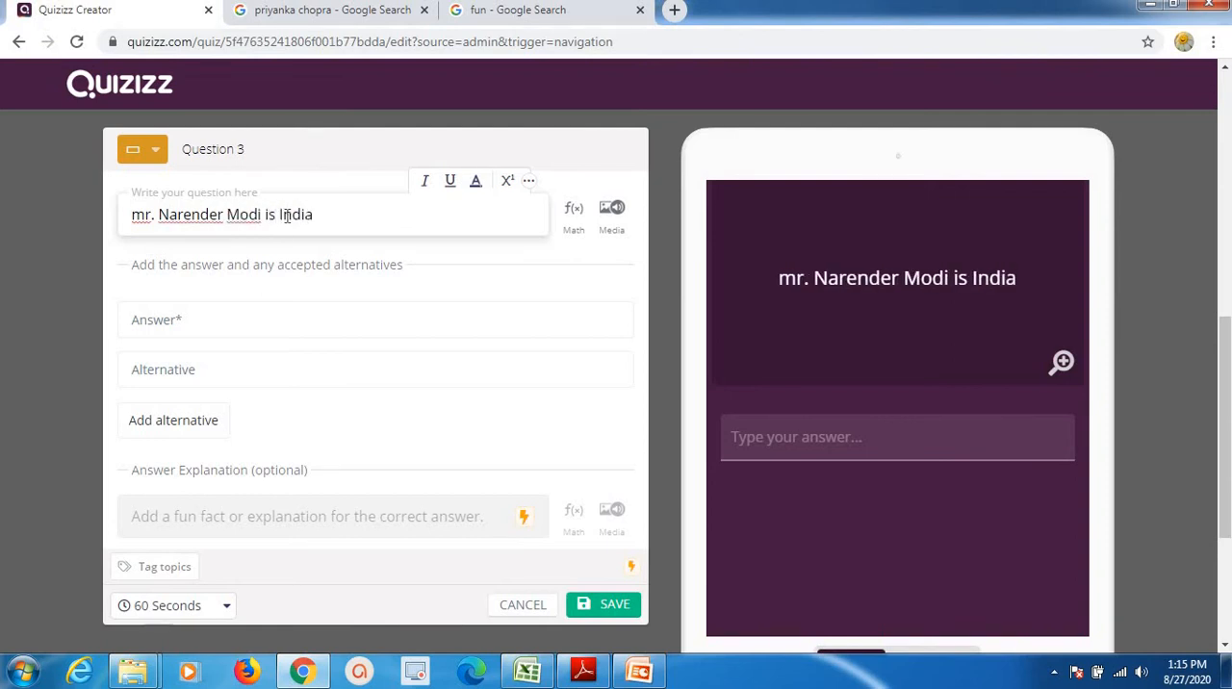
{"action": "type", "text": "'s"}
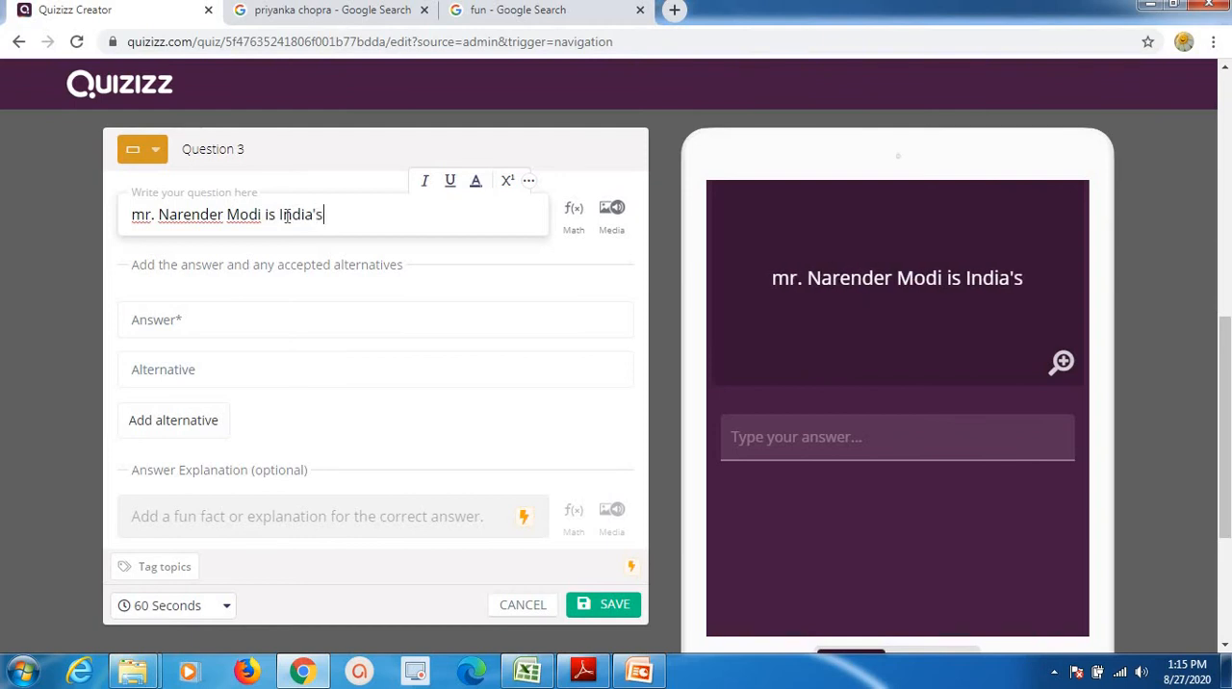
{"action": "type", "text": "....."}
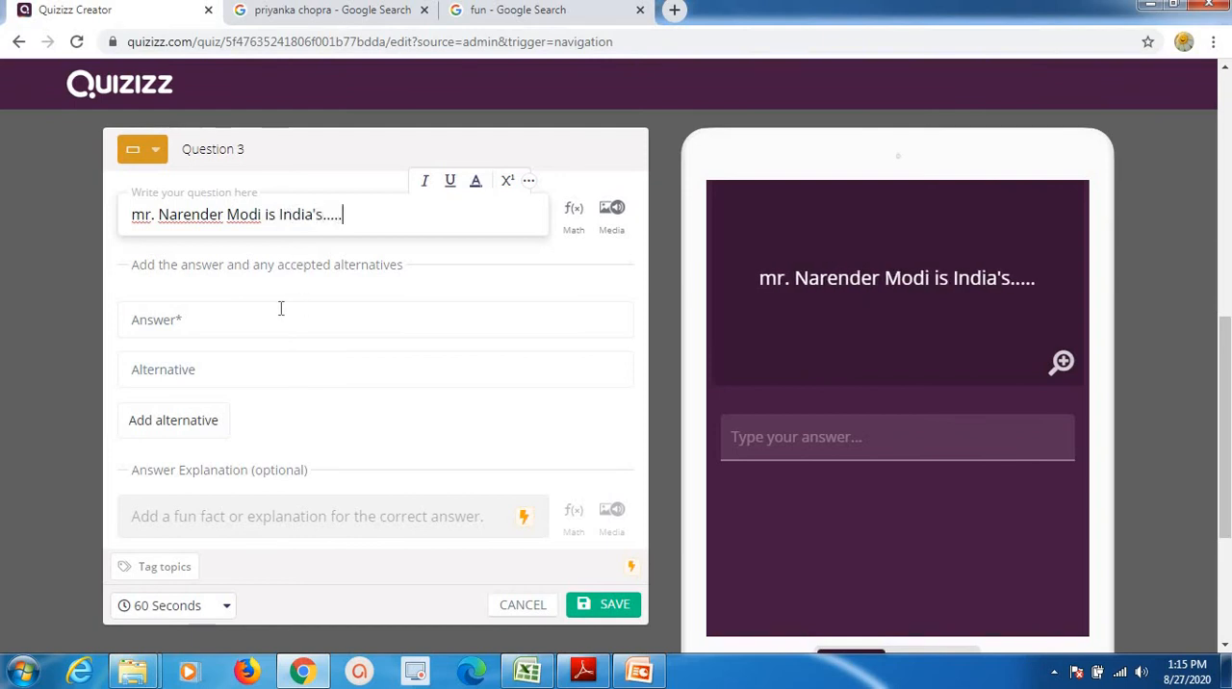
Enter "Prime minister" as the answer and "PM" as its first accepted alternative.
{"action": "left_click", "coordinate": [280, 307]}
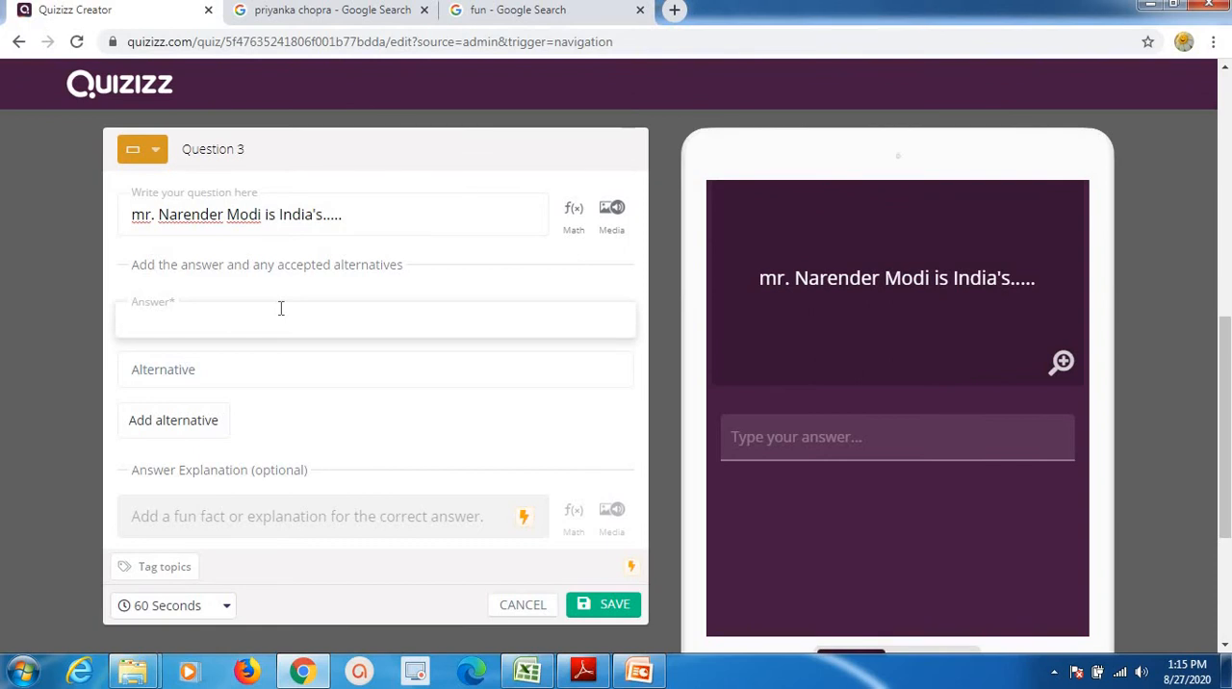
{"action": "type", "text": "Prime minister"}
{"action": "left_click", "coordinate": [276, 357]}
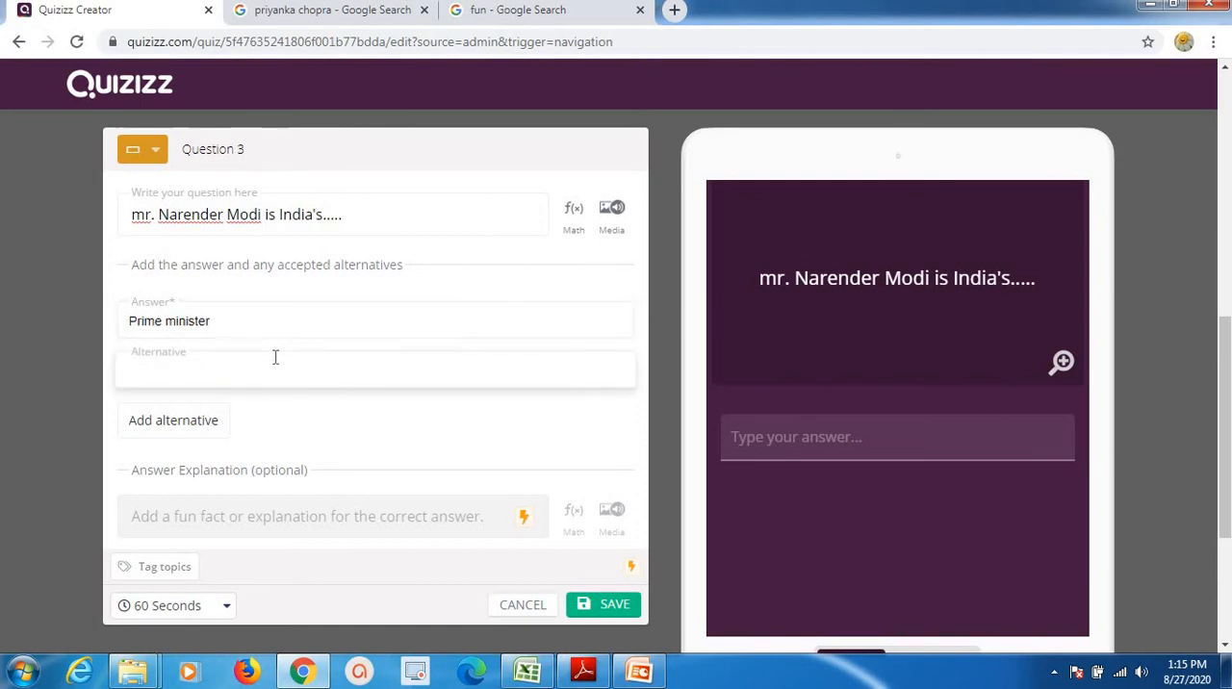
{"action": "type", "text": "PM"}
Add a second accepted alternative reading "Pardhan Mantri" to the fill-in-the-blank question.
{"action": "left_click", "coordinate": [193, 418]}
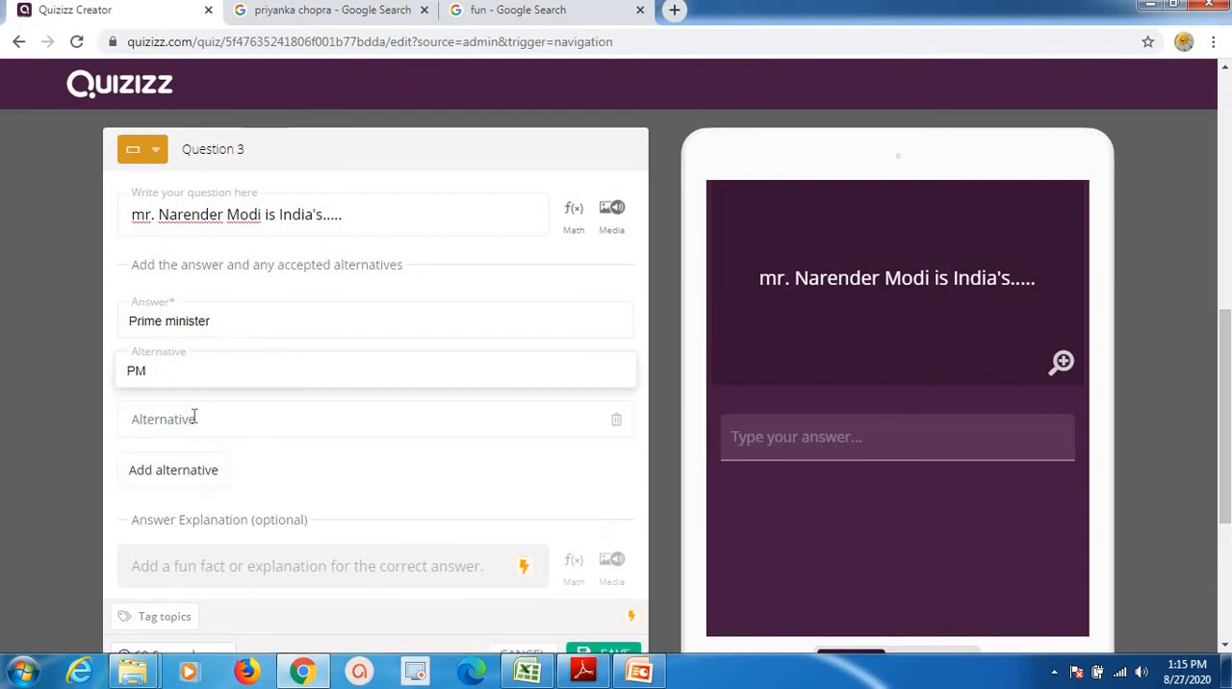
{"action": "left_click", "coordinate": [194, 418]}
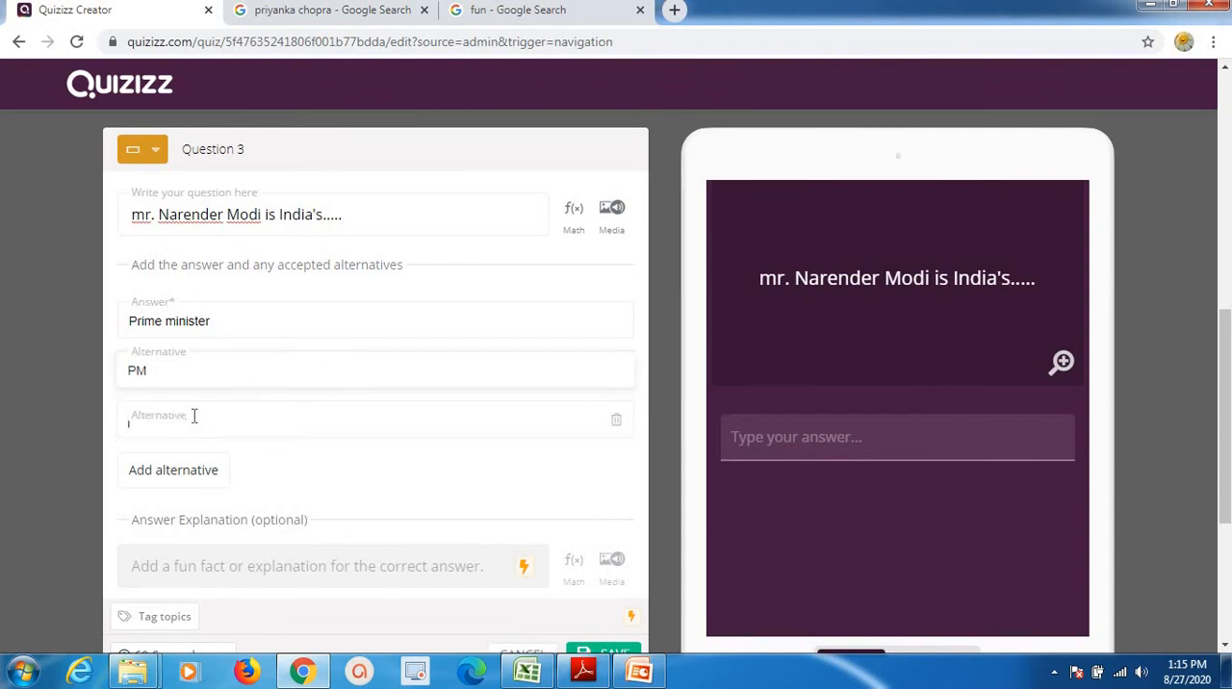
{"action": "type", "text": "Pardhan "}
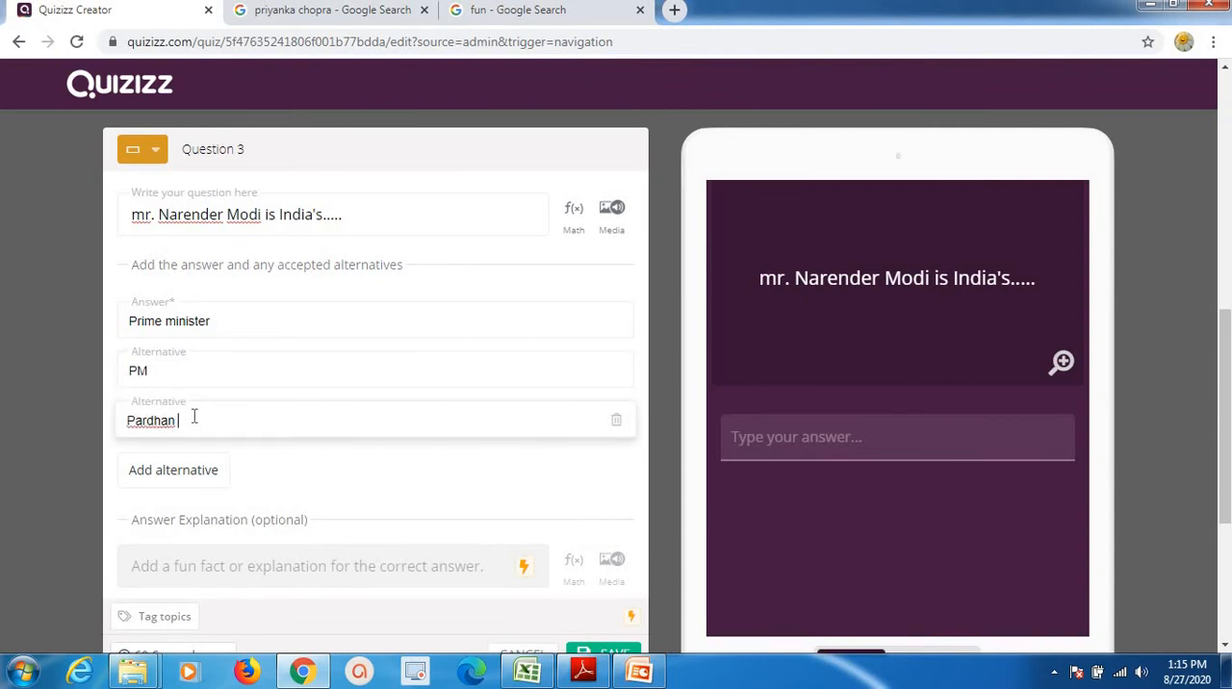
{"action": "type", "text": "Mantri"}
Add a third accepted alternative reading "India's PM" to the fill-in-the-blank question.
{"action": "left_click", "coordinate": [202, 471]}
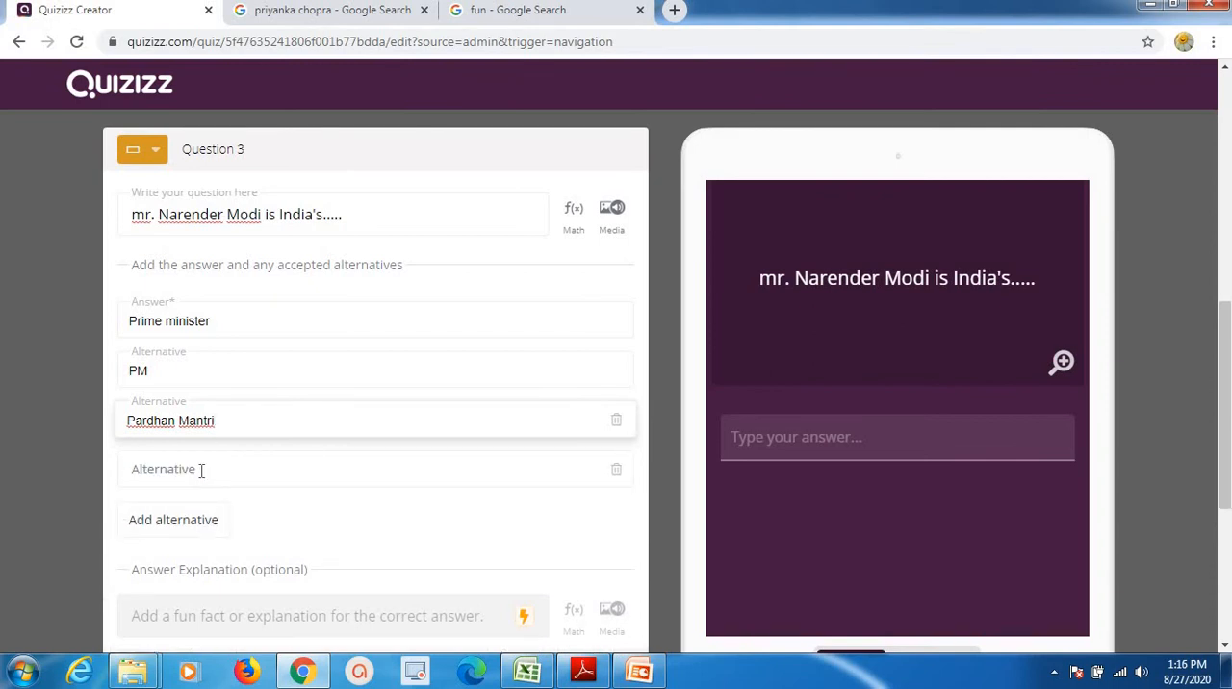
{"action": "left_click", "coordinate": [201, 471]}
{"action": "type", "text": "In"}
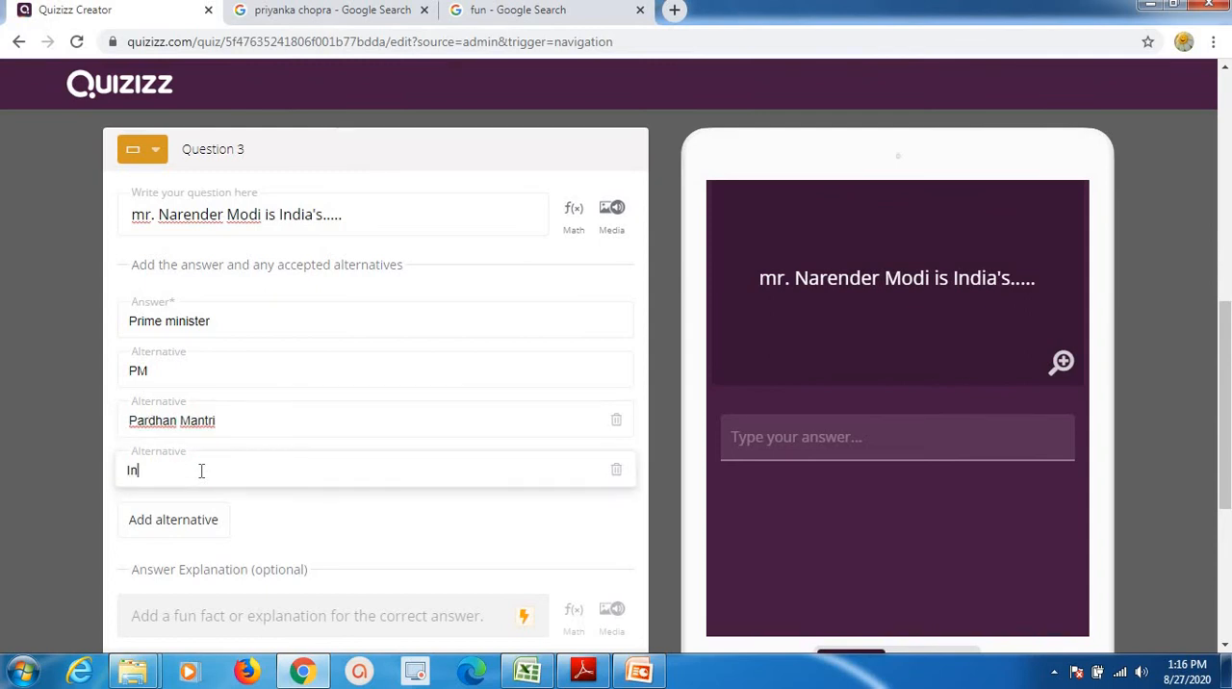
{"action": "type", "text": "dia's Pm"}
{"action": "key", "text": "BackSpace"}
{"action": "type", "text": "M"}
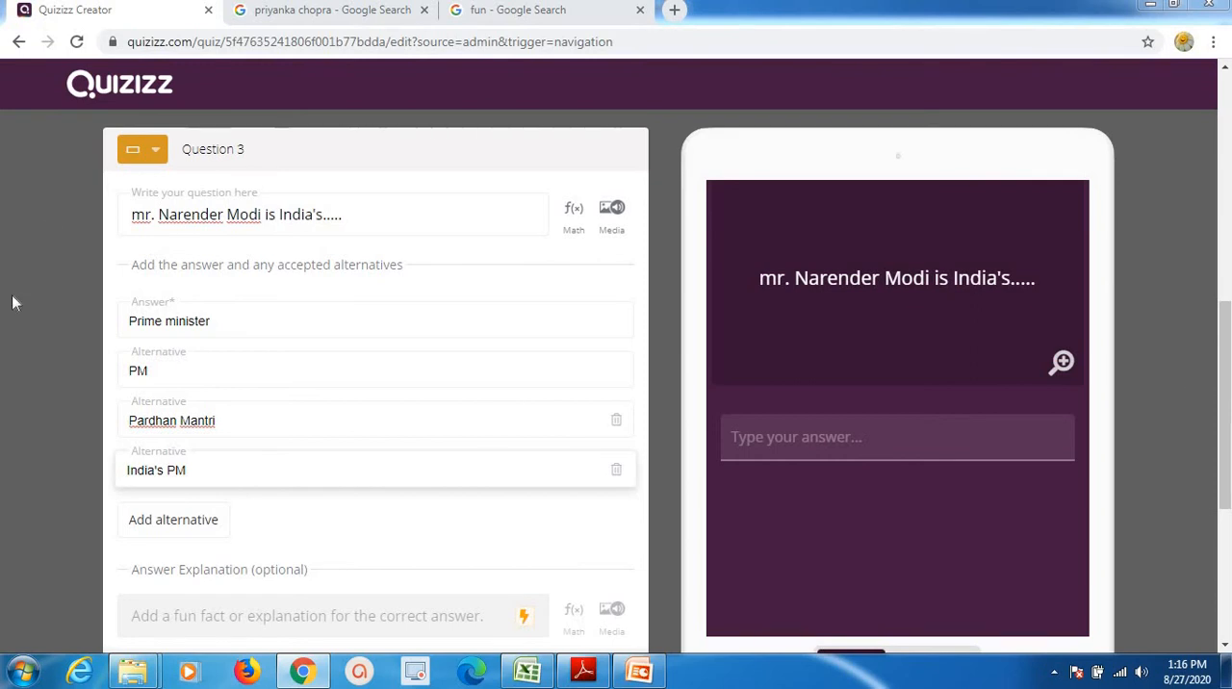
Capitalize the fill-in-the-blank question's opening word to "Mr." and save the question with a 20-second time limit.
{"action": "left_click_drag", "start_coordinate": [130, 214], "coordinate": [139, 214]}
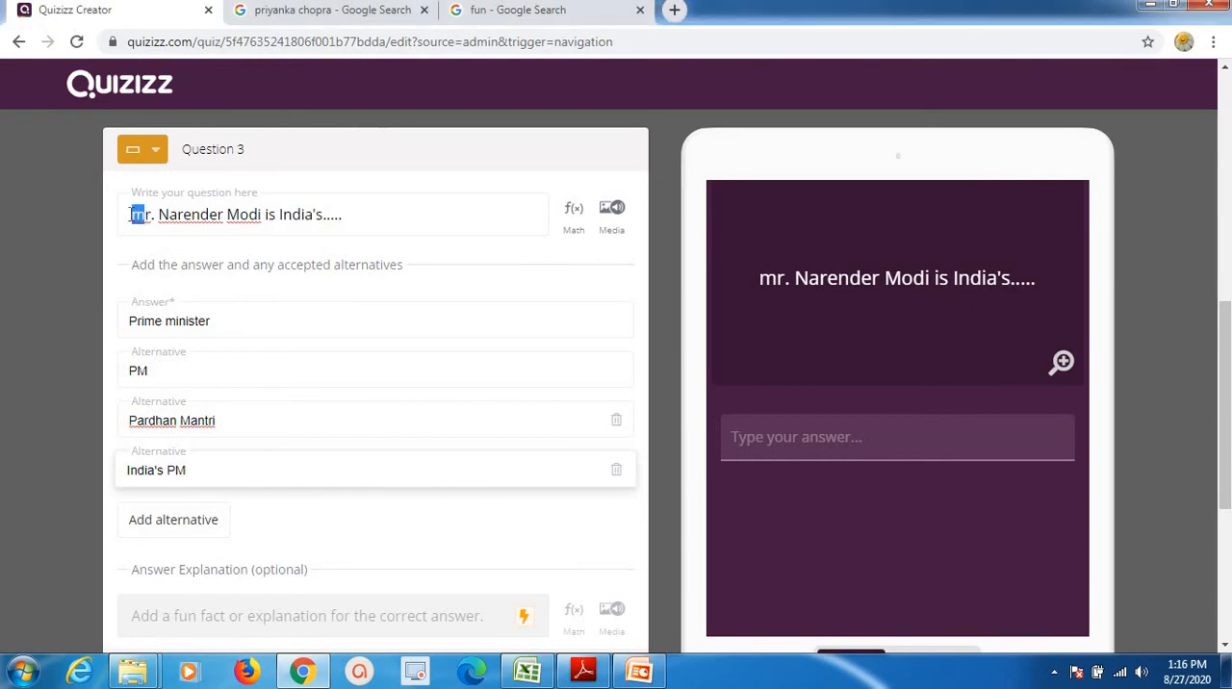
{"action": "type", "text": "M"}
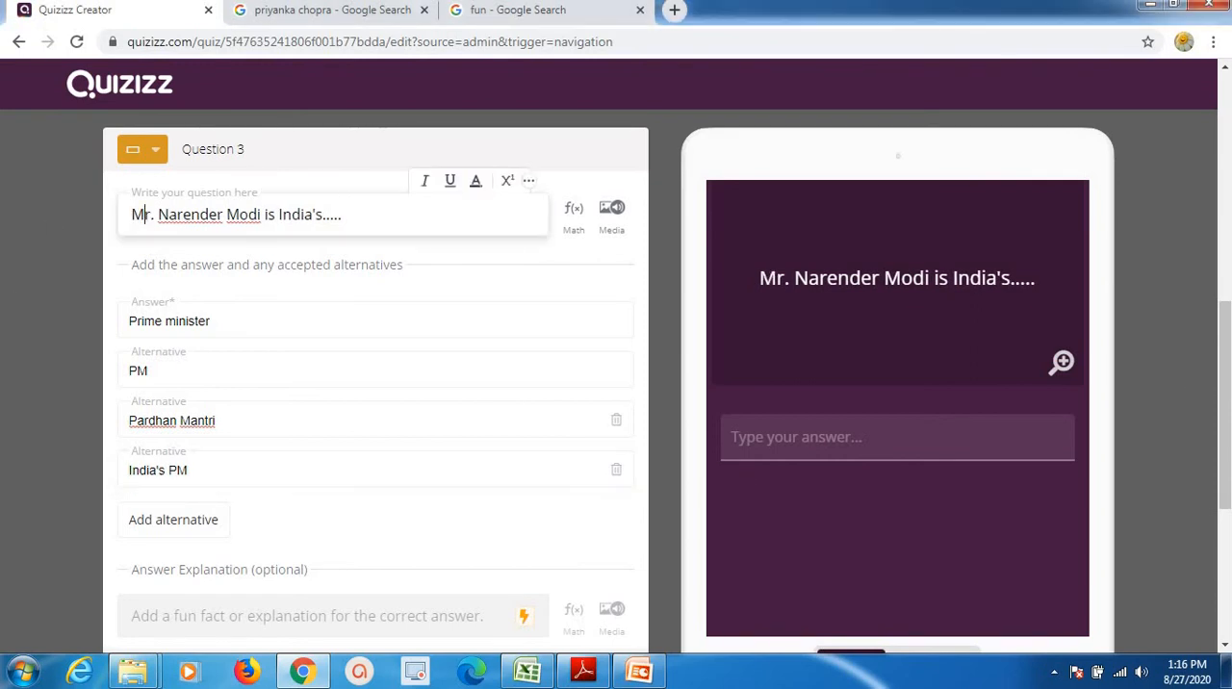
{"action": "scroll", "coordinate": [173, 520], "scroll_direction": "down", "scroll_amount": 2}
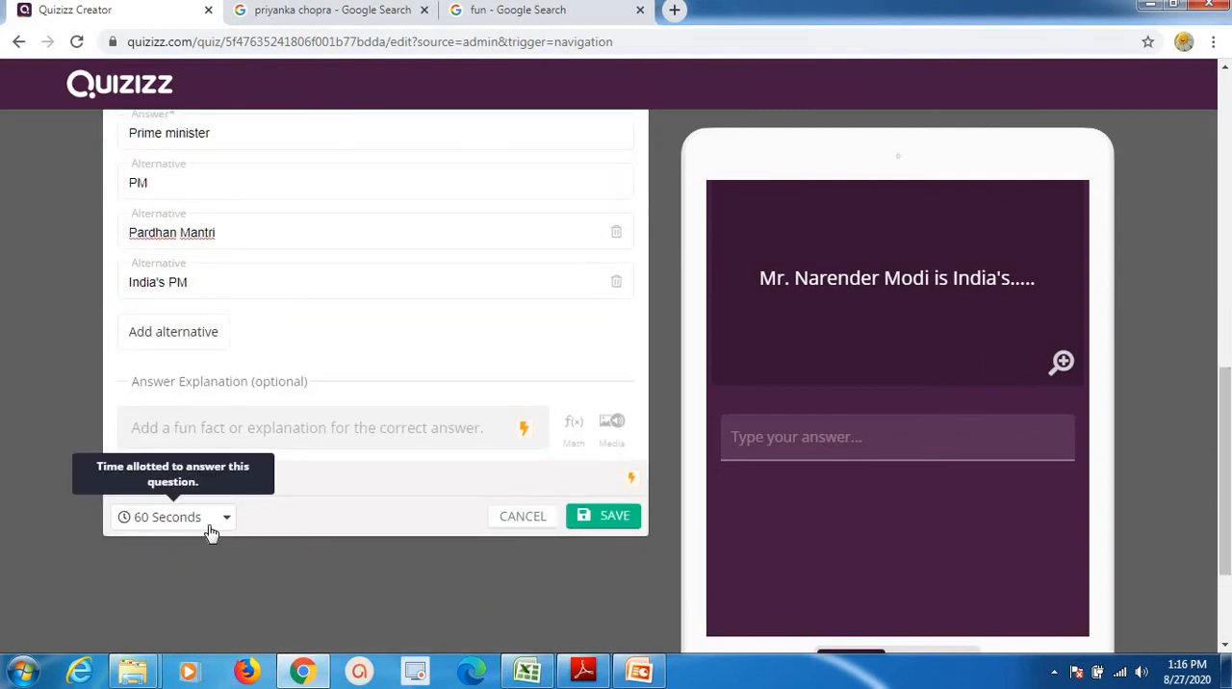
{"action": "left_click", "coordinate": [211, 533]}
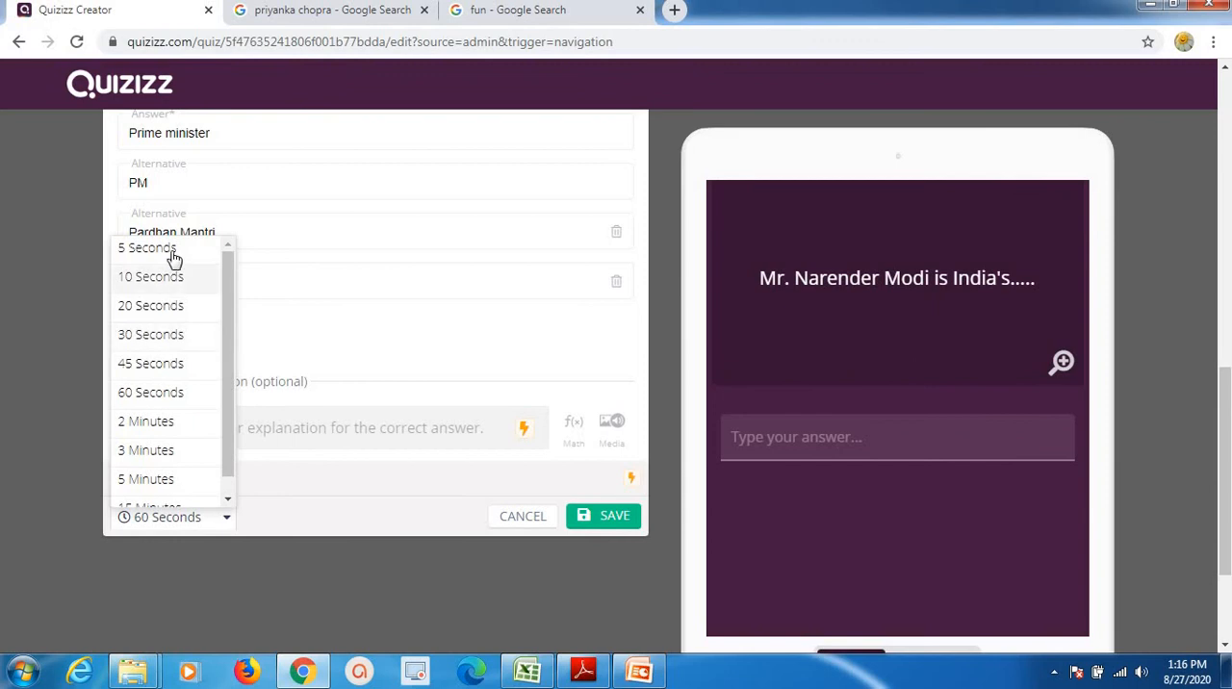
{"action": "left_click", "coordinate": [173, 306]}
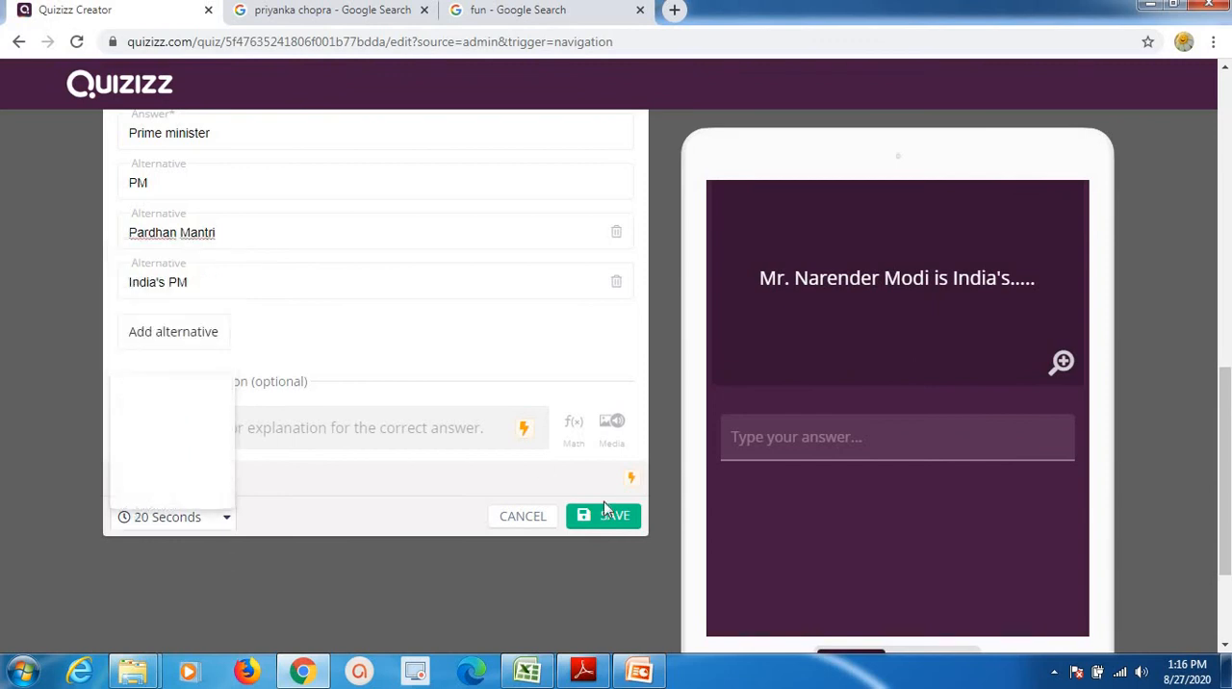
{"action": "left_click", "coordinate": [612, 518]}
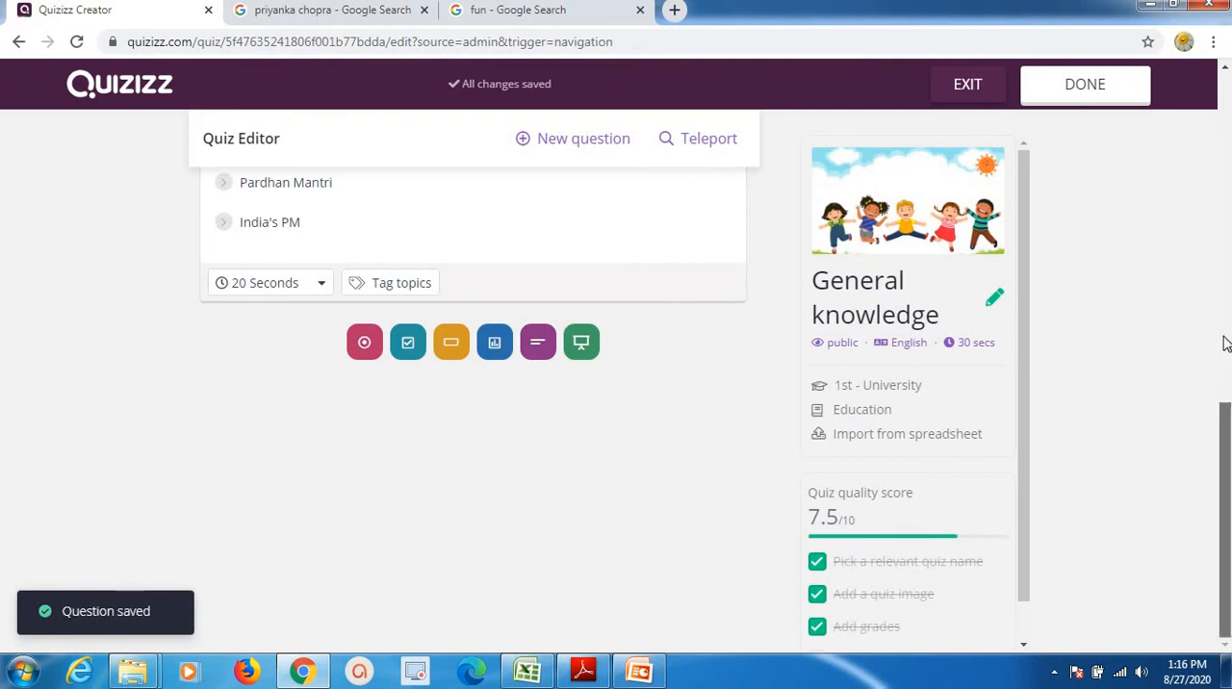
Add a new open-ended question to the quiz.
{"action": "scroll", "coordinate": [1212, 271], "scroll_direction": "up", "scroll_amount": 5}
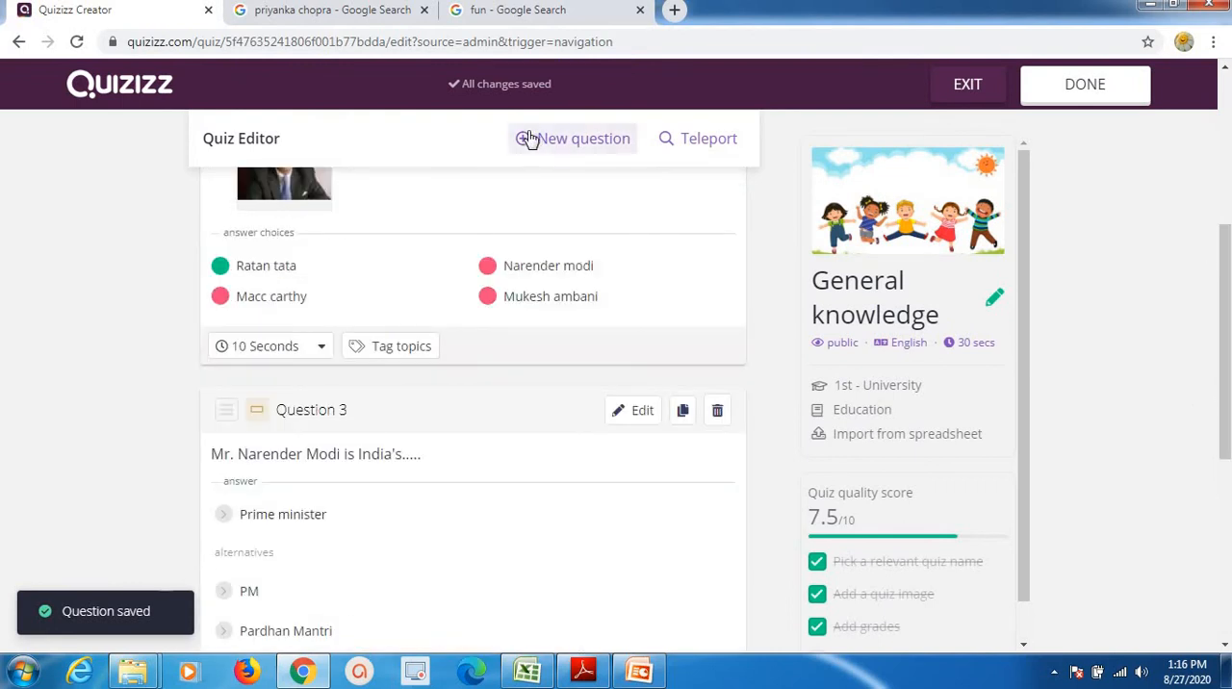
{"action": "left_click", "coordinate": [528, 140]}
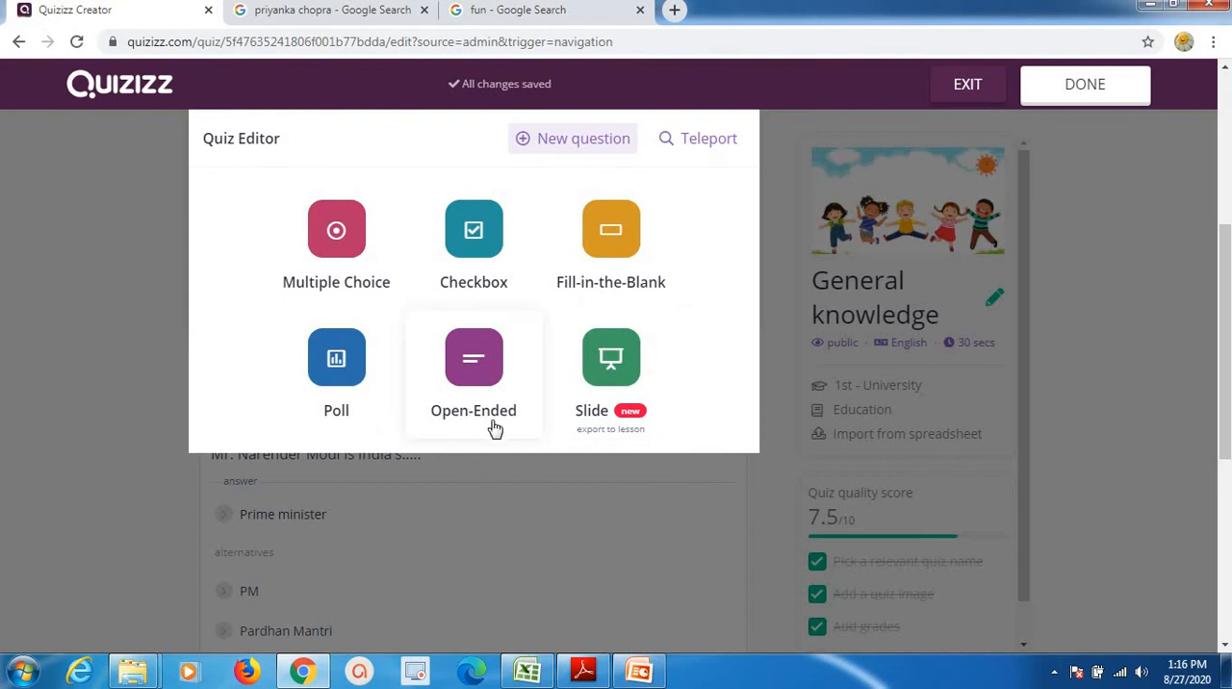
{"action": "left_click", "coordinate": [473, 359]}
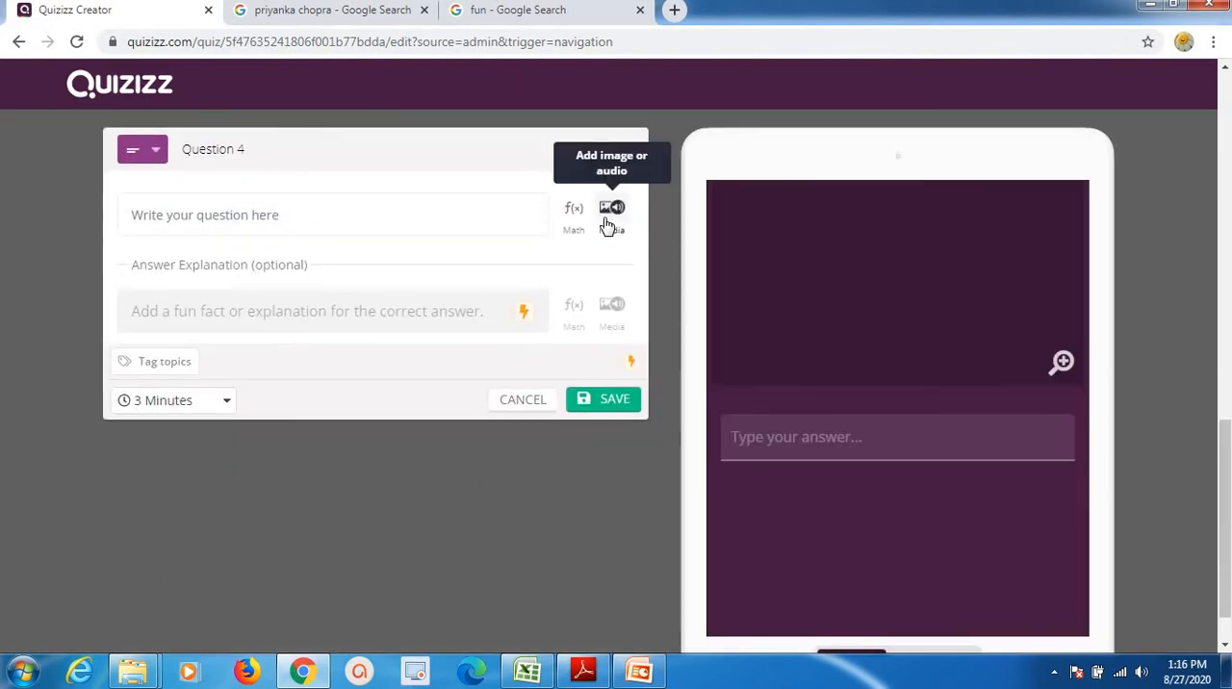
Enlarge the Wikipedia photo in the Priyanka Chopra image results for use as the open-ended question's picture.
{"action": "left_click", "coordinate": [607, 227]}
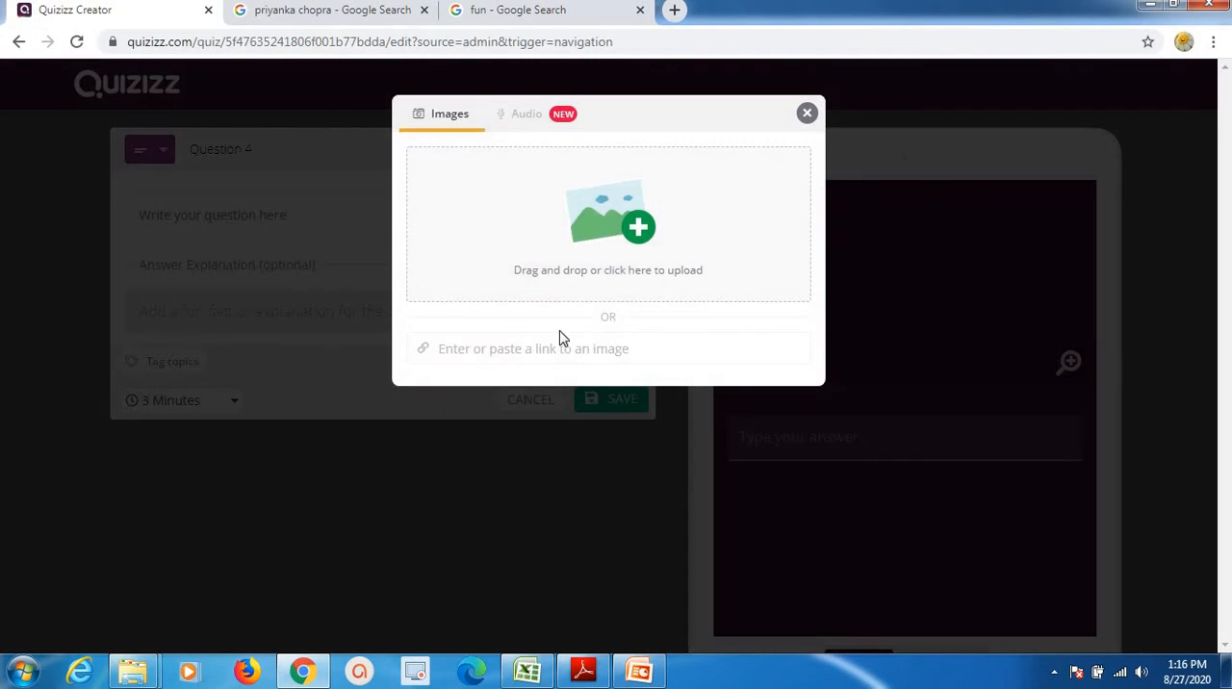
{"action": "left_click", "coordinate": [297, 19]}
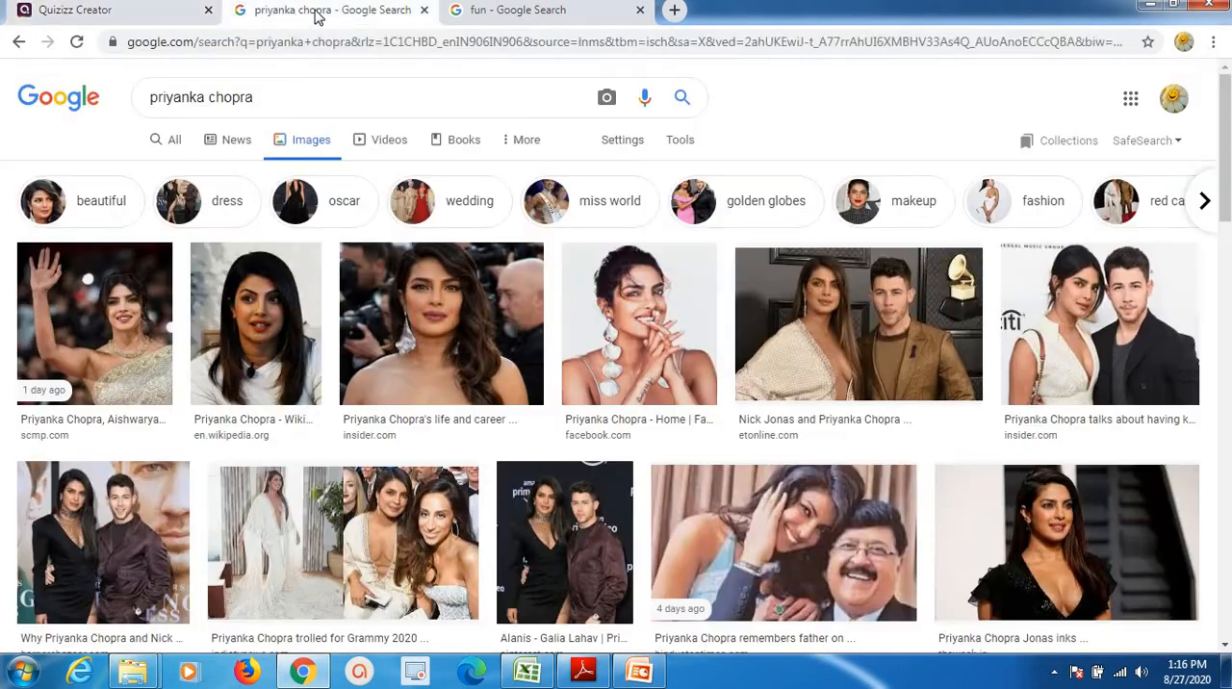
{"action": "right_click", "coordinate": [277, 342]}
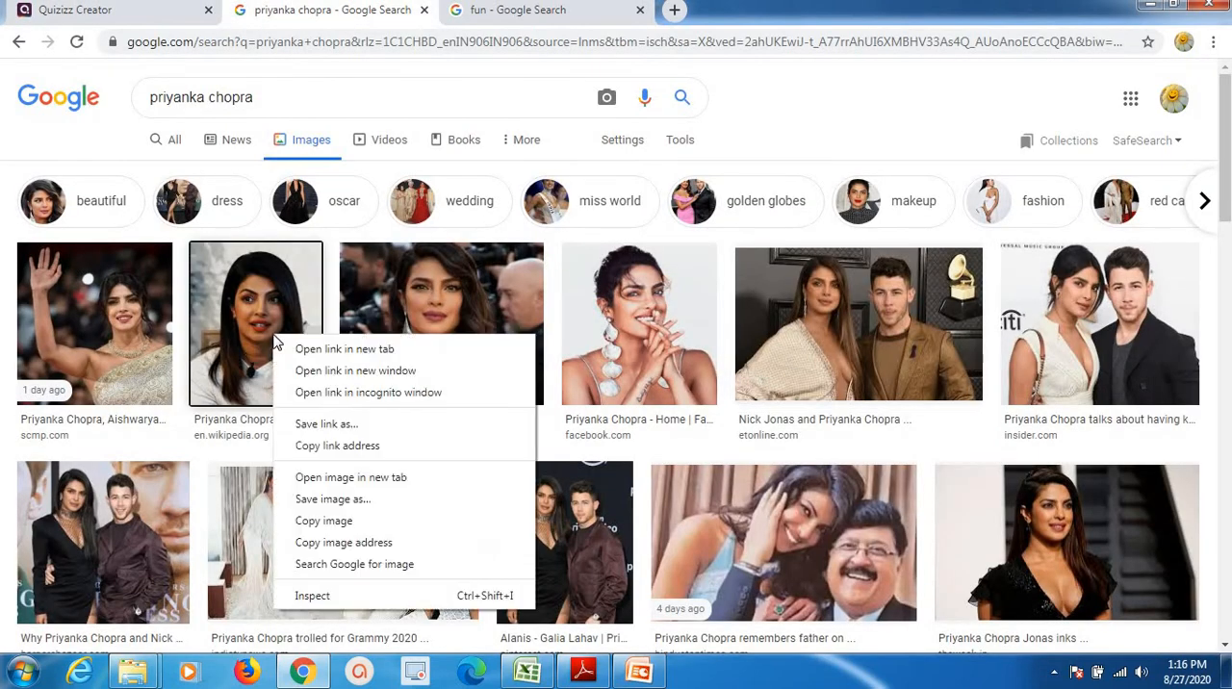
{"action": "left_click", "coordinate": [264, 333]}
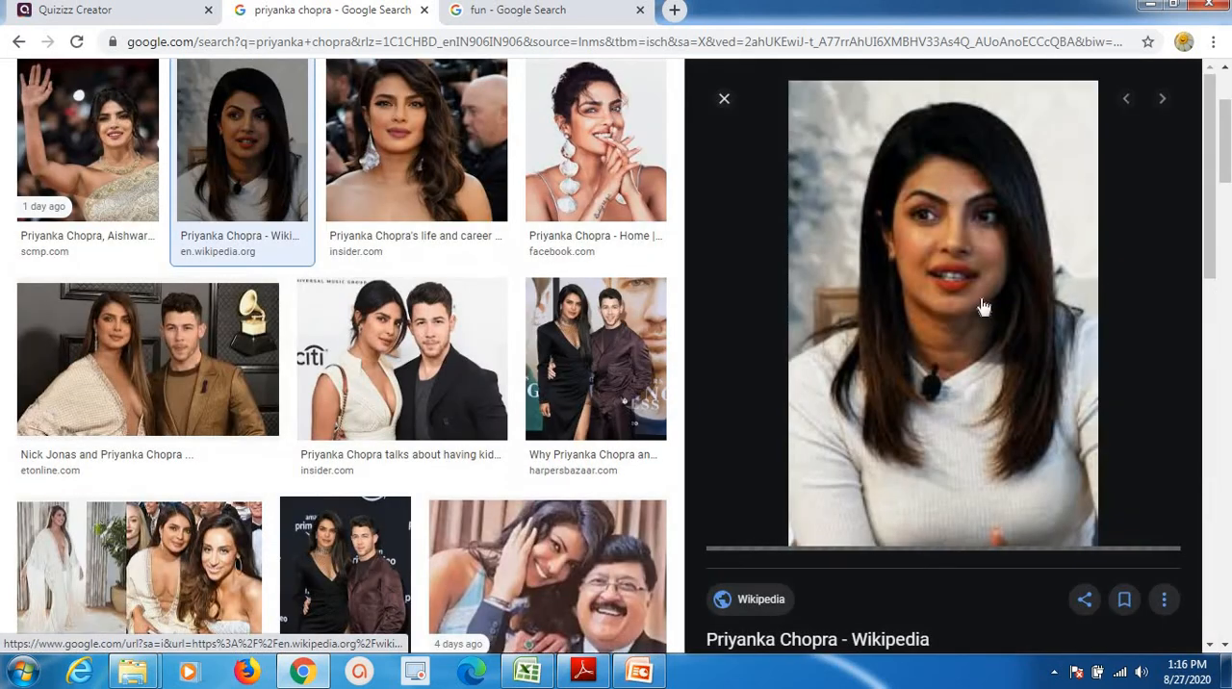
Try to add the enlarged Wikipedia photo to the open-ended question through its copied image address.
{"action": "right_click", "coordinate": [923, 302]}
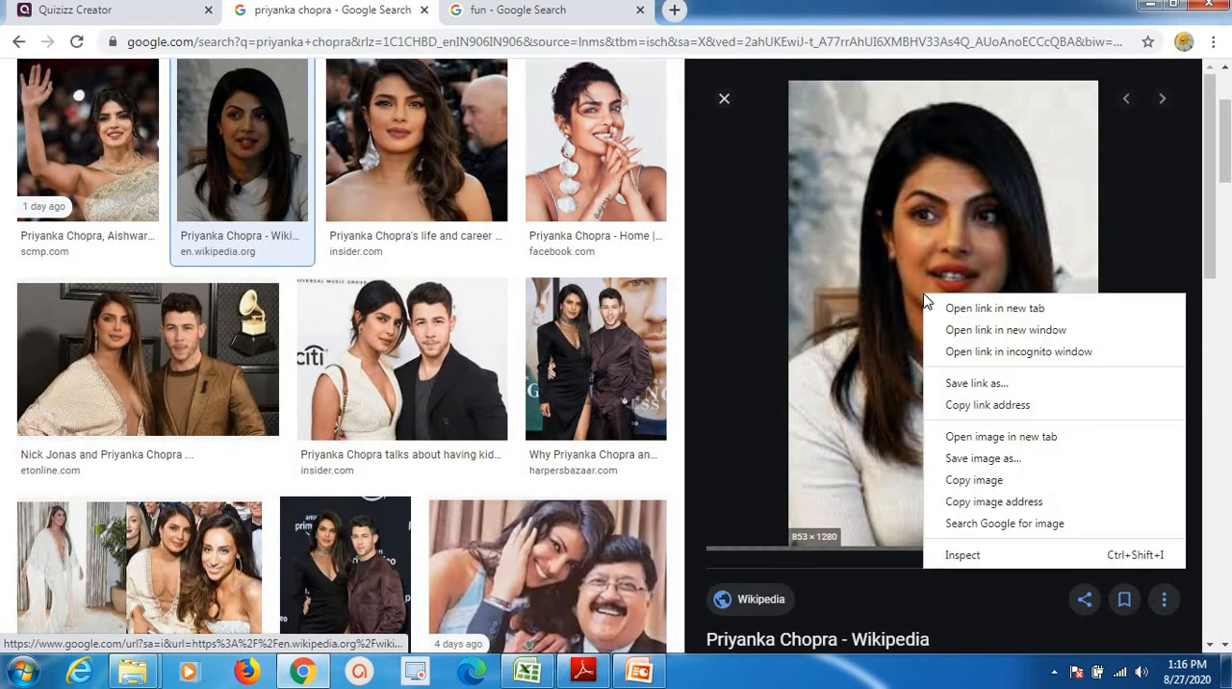
{"action": "left_click", "coordinate": [969, 503]}
{"action": "left_click", "coordinate": [157, 10]}
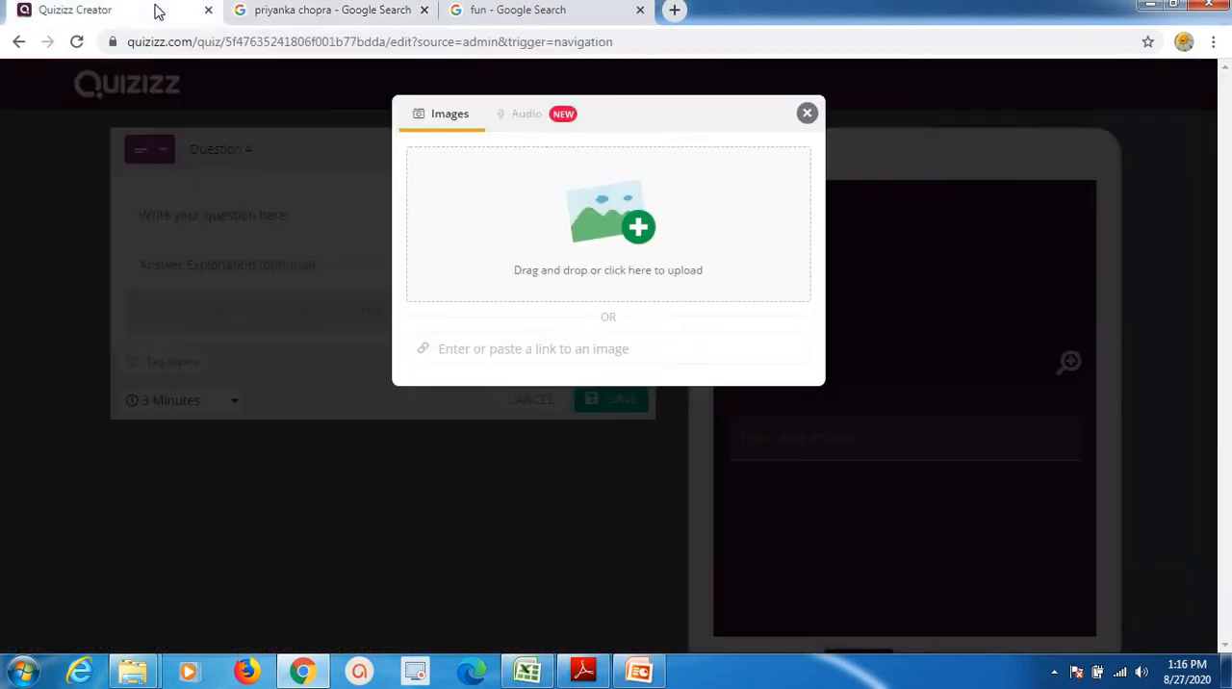
{"action": "left_click", "coordinate": [493, 353]}
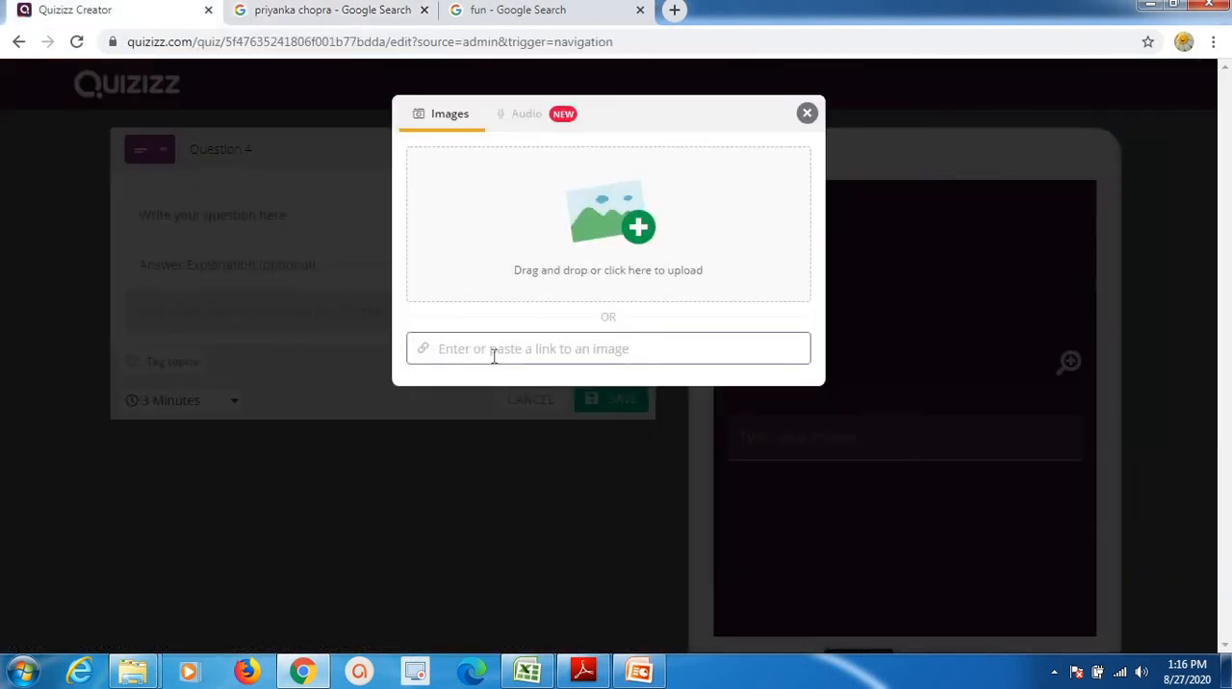
{"action": "key", "text": "ctrl+v"}
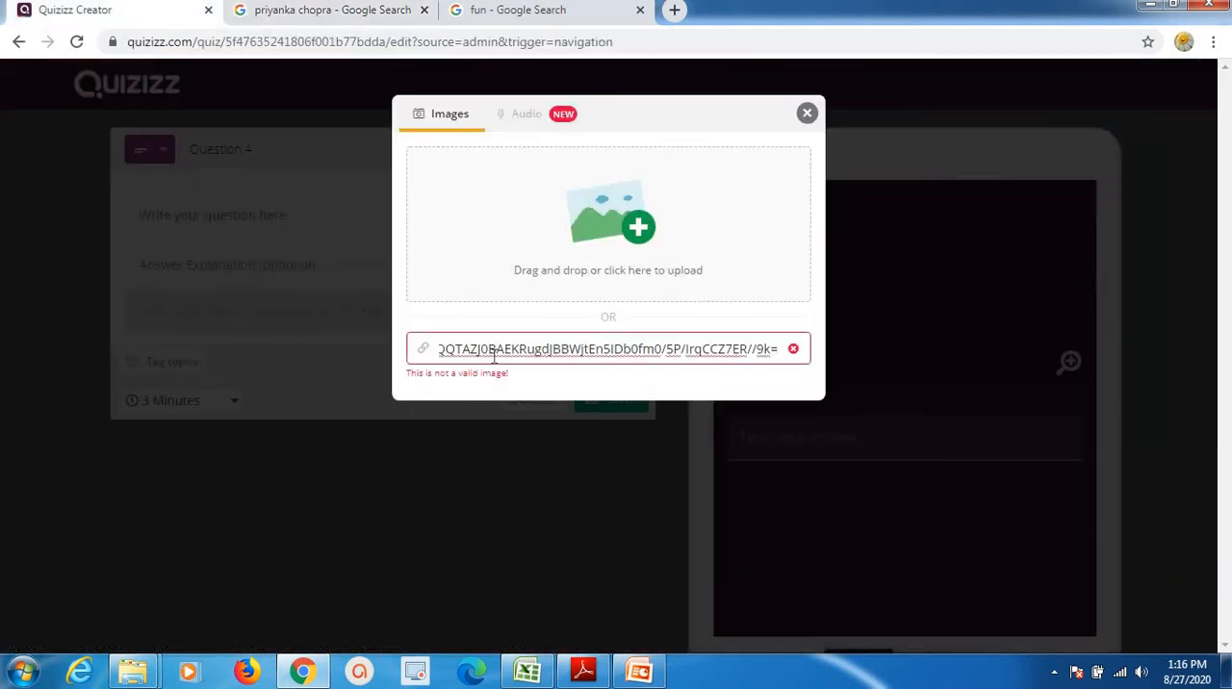
{"action": "left_click", "coordinate": [797, 353]}
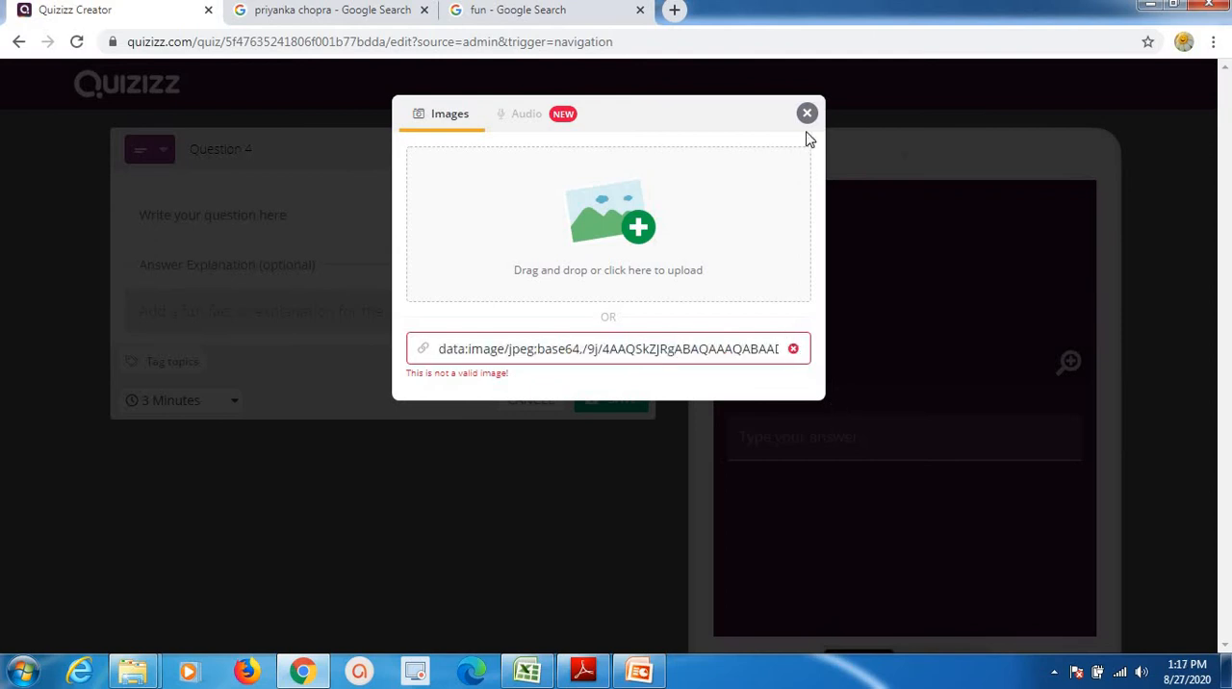
{"action": "left_click", "coordinate": [807, 113]}
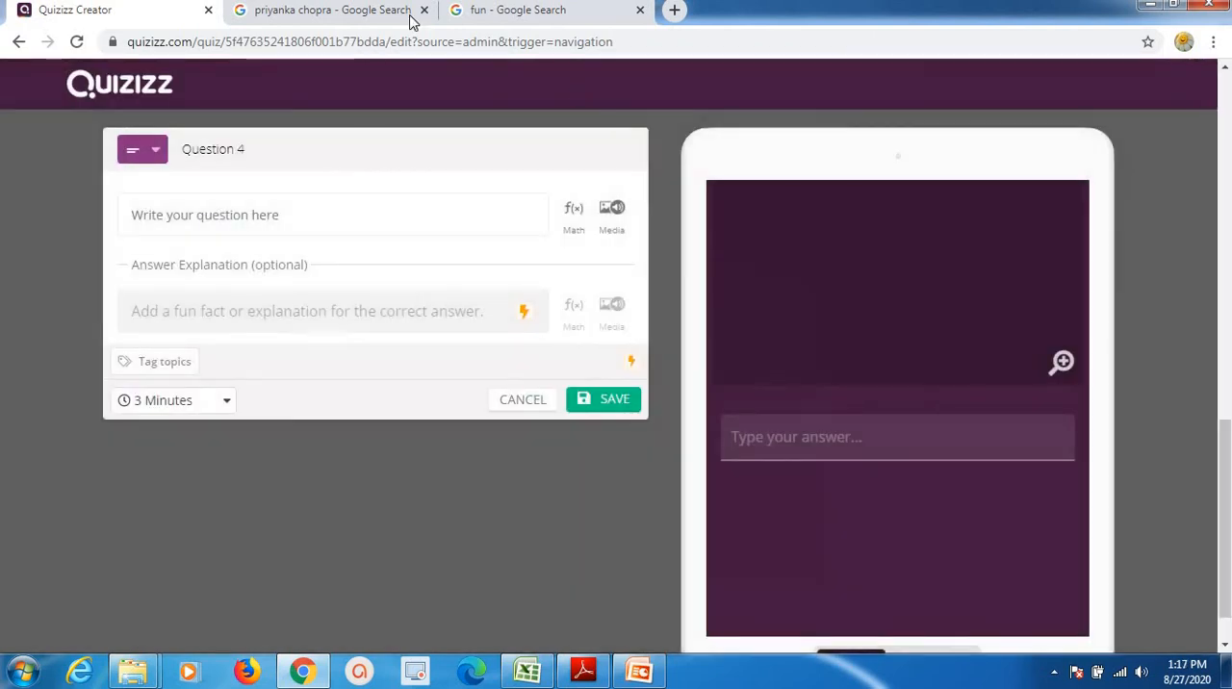
Copy the enlarged Wikipedia photo's image address again and save it as the open-ended question's image.
{"action": "left_click", "coordinate": [309, 12]}
{"action": "right_click", "coordinate": [888, 333]}
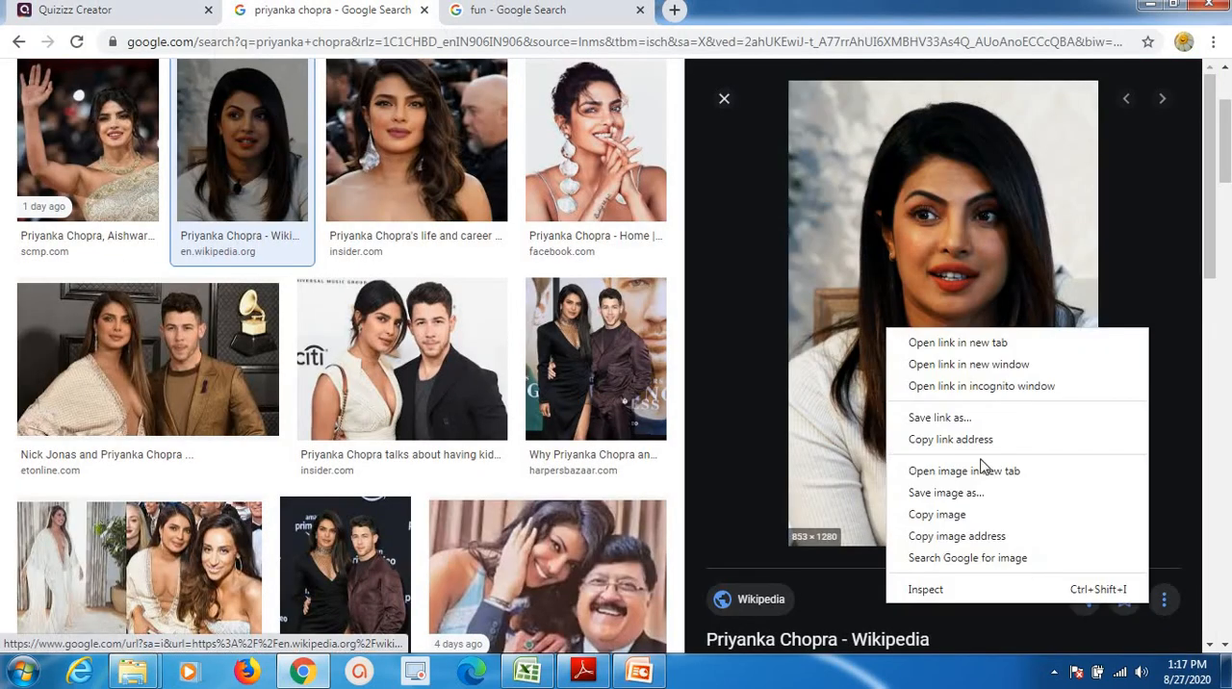
{"action": "left_click", "coordinate": [967, 535]}
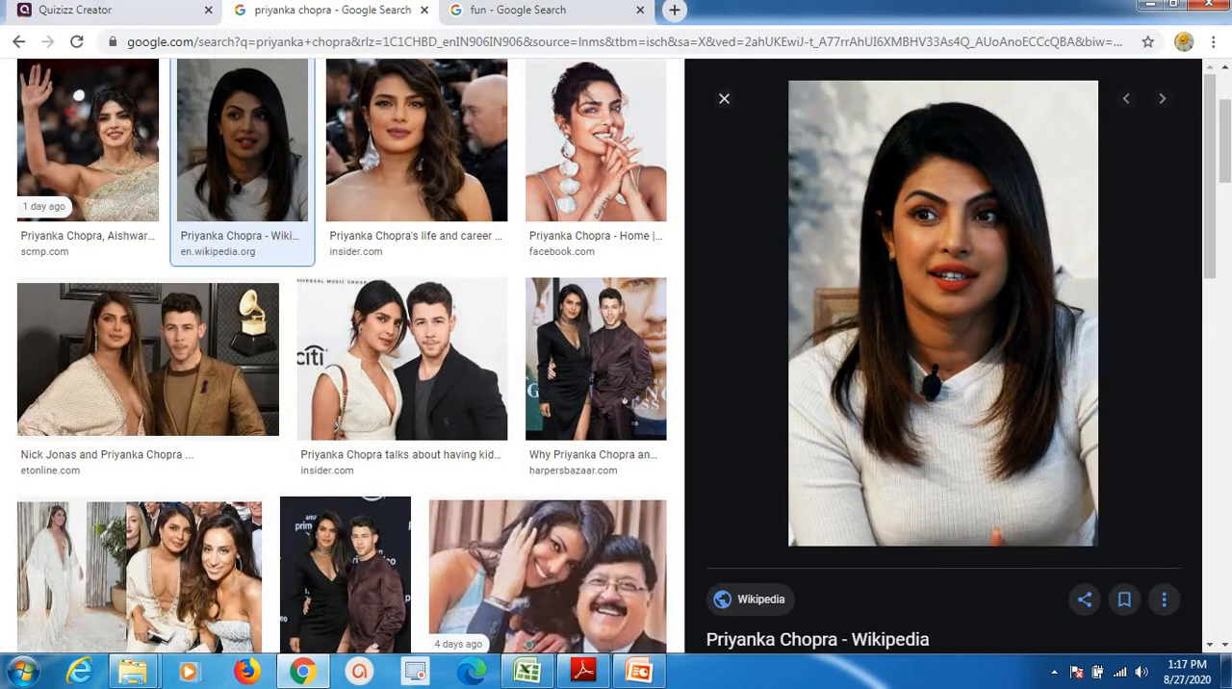
{"action": "left_click", "coordinate": [84, 13]}
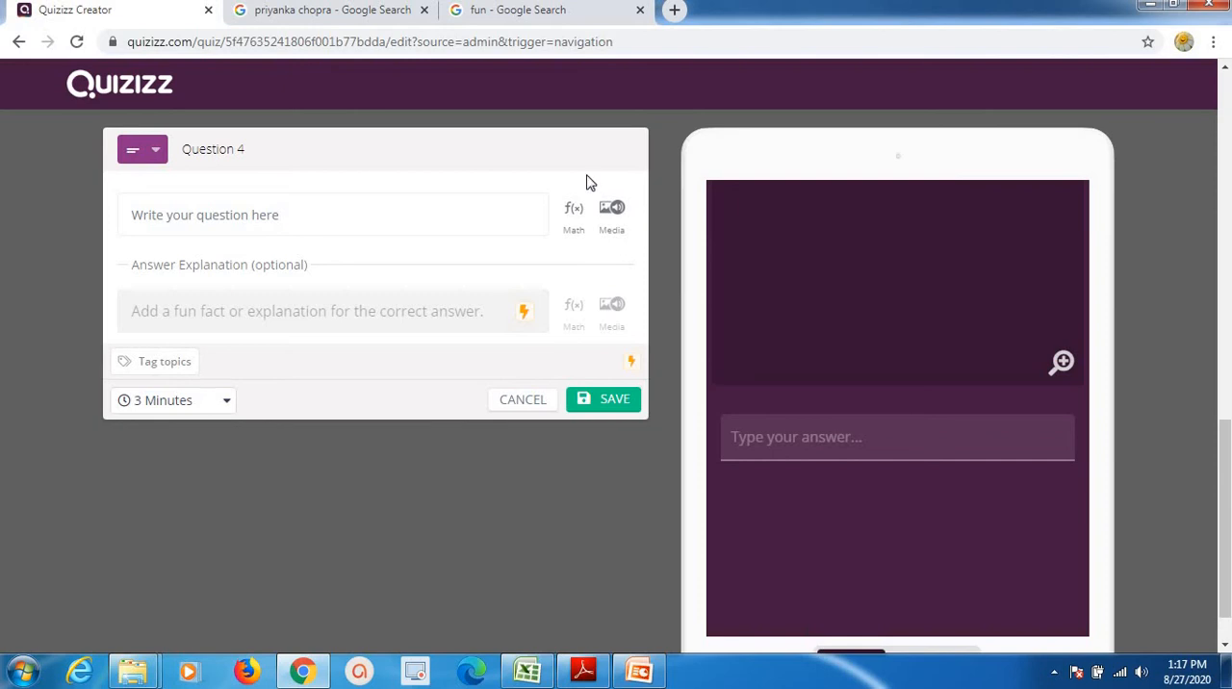
{"action": "left_click", "coordinate": [611, 212]}
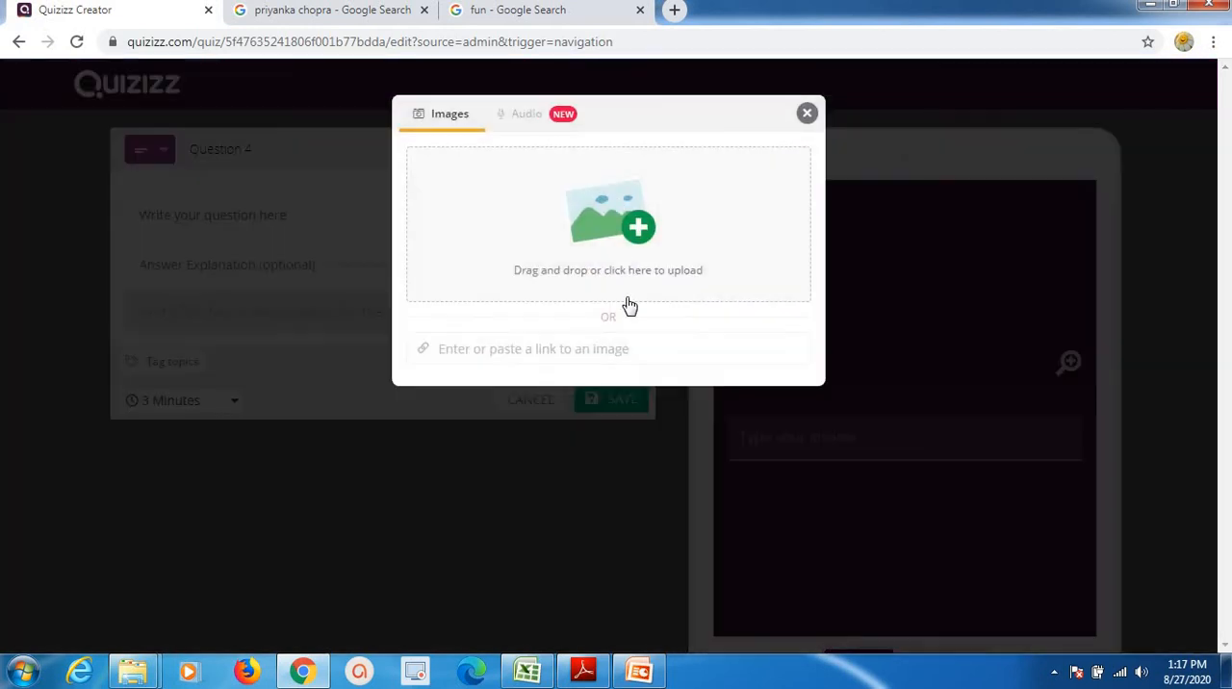
{"action": "left_click", "coordinate": [603, 348]}
{"action": "key", "text": "ctrl+v"}
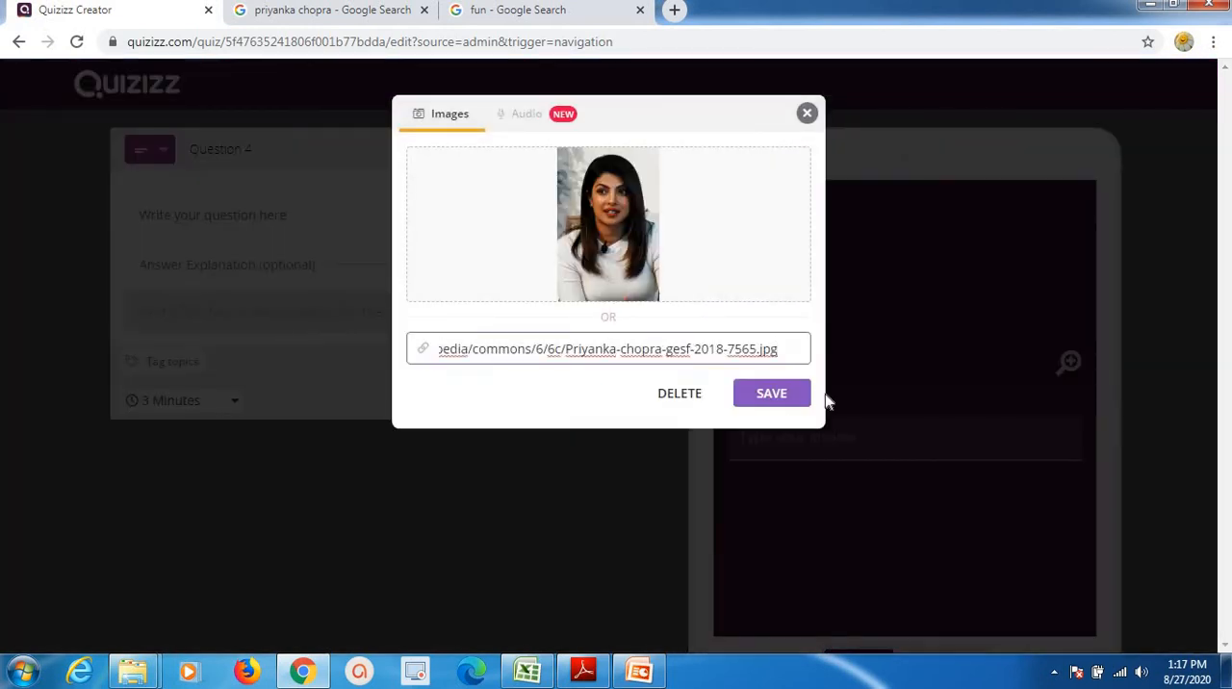
{"action": "left_click", "coordinate": [787, 395]}
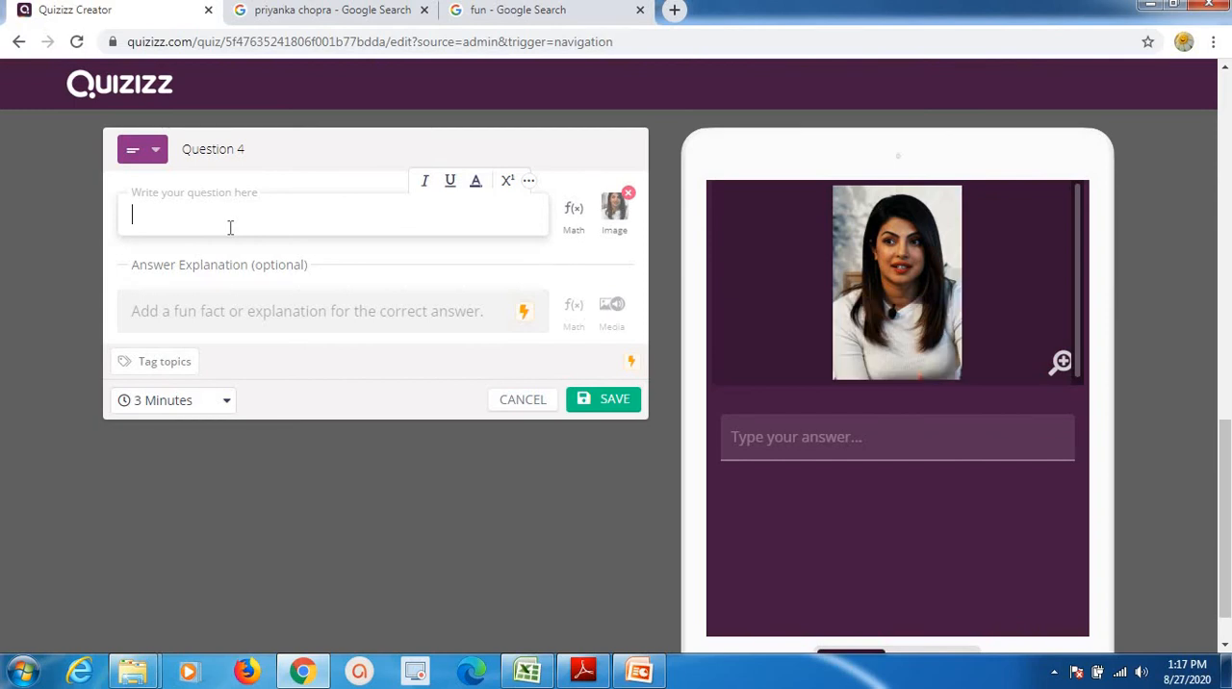
Enter "Who is this famous star?" as the text of the open-ended question.
{"action": "type", "text": "Who "}
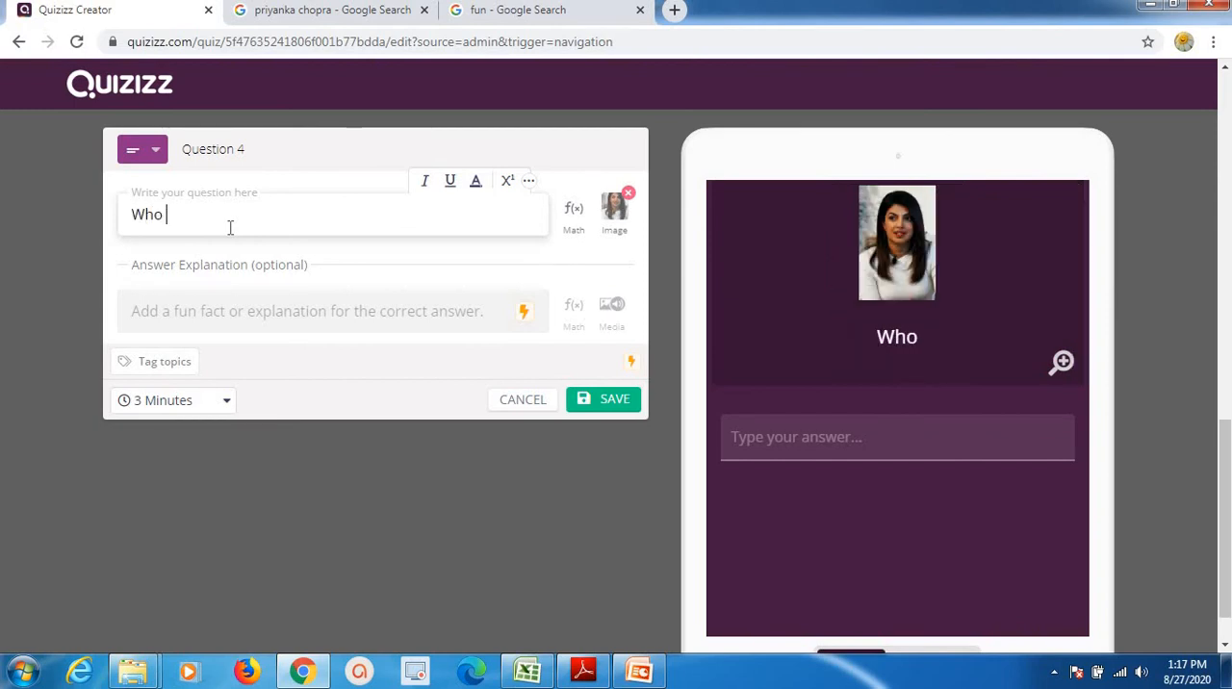
{"action": "type", "text": "is thi"}
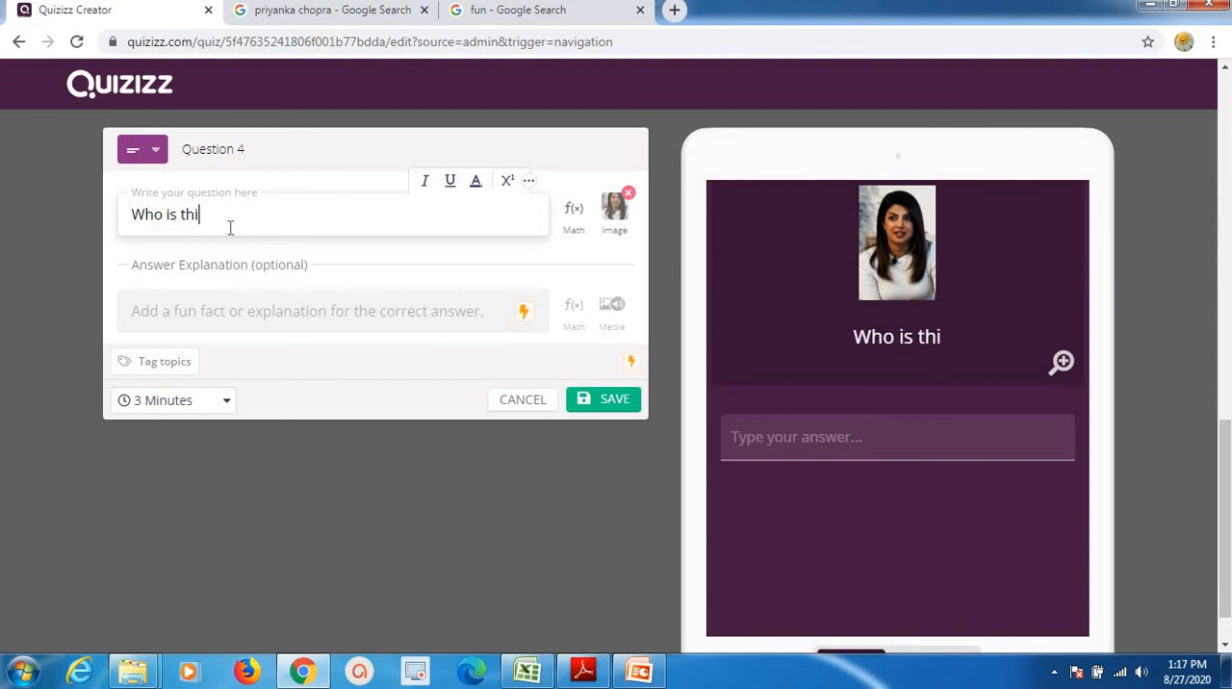
{"action": "type", "text": "s famo"}
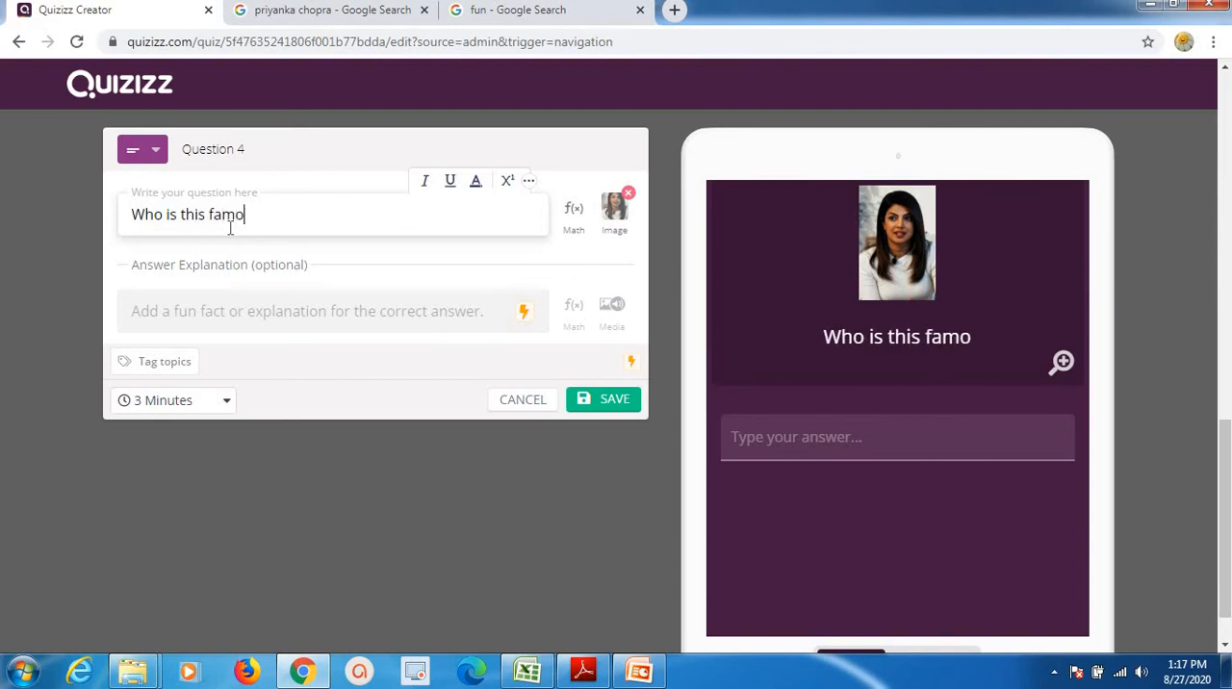
{"action": "type", "text": "us star"}
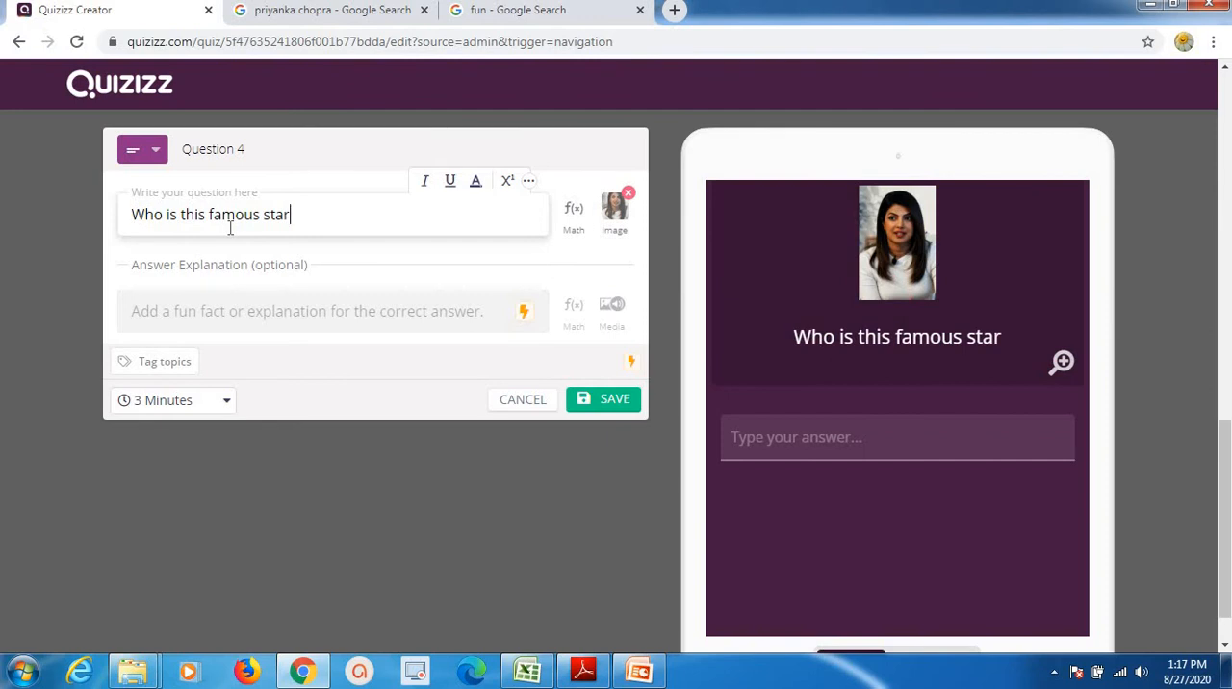
{"action": "type", "text": "?"}
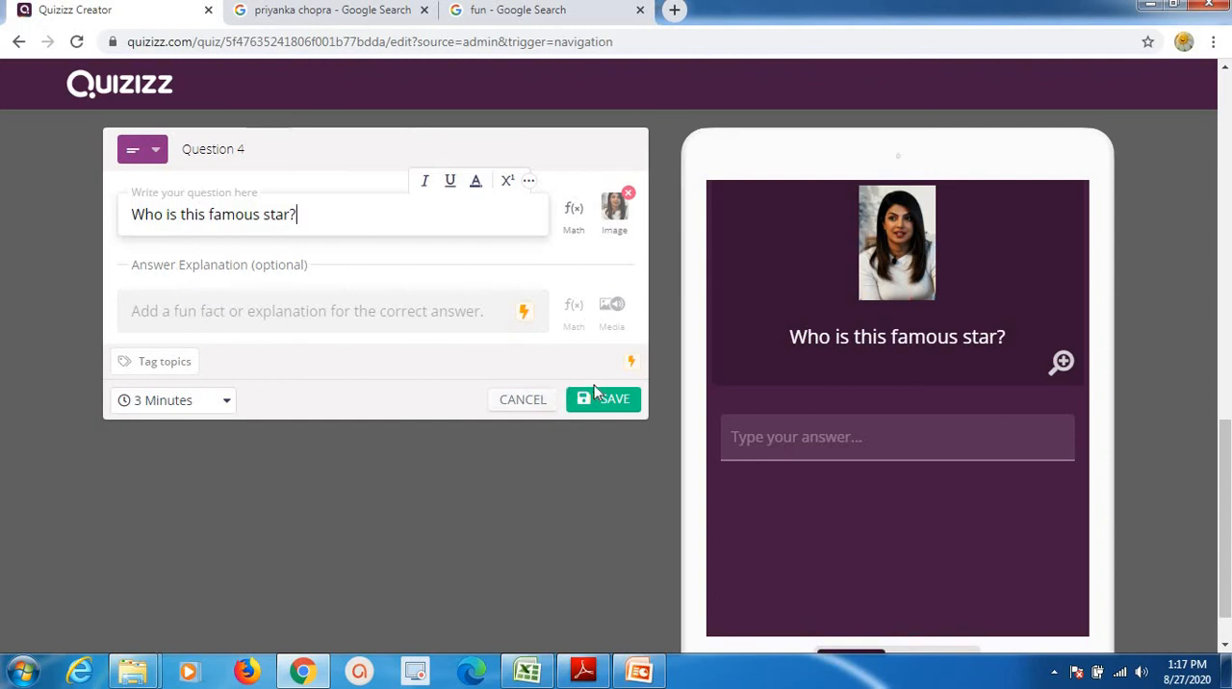
Set the open-ended question's time limit to 20 seconds and save the question.
{"action": "left_click", "coordinate": [210, 410]}
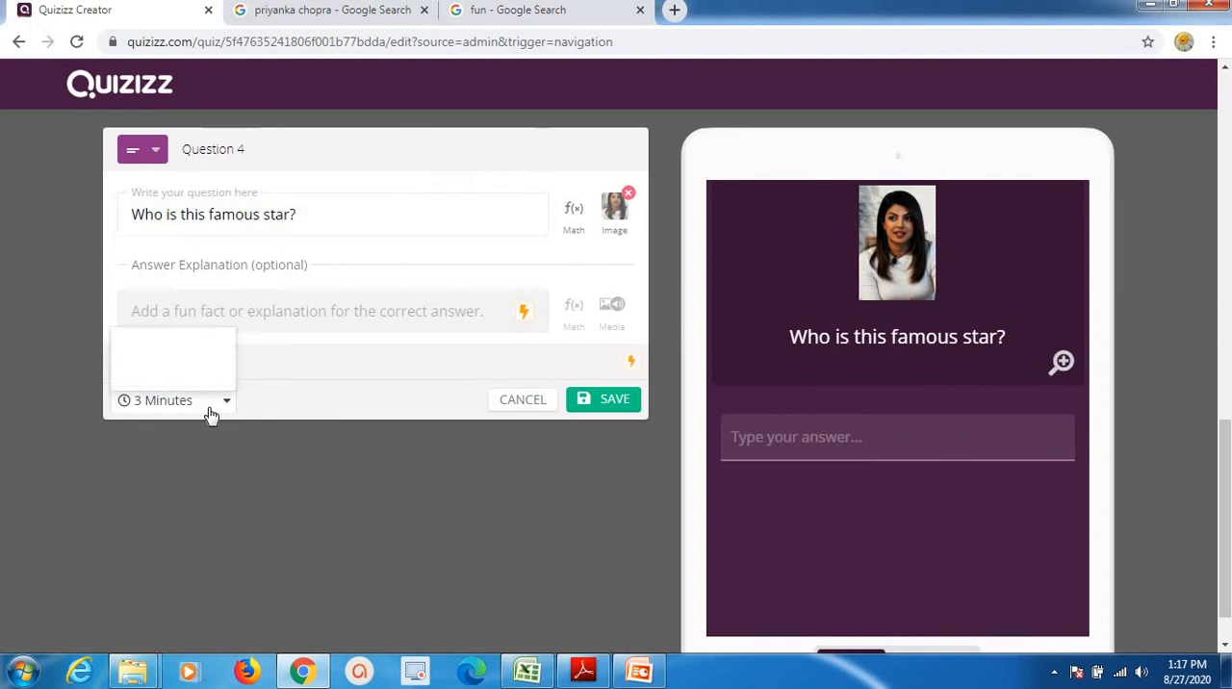
{"action": "left_click", "coordinate": [176, 193]}
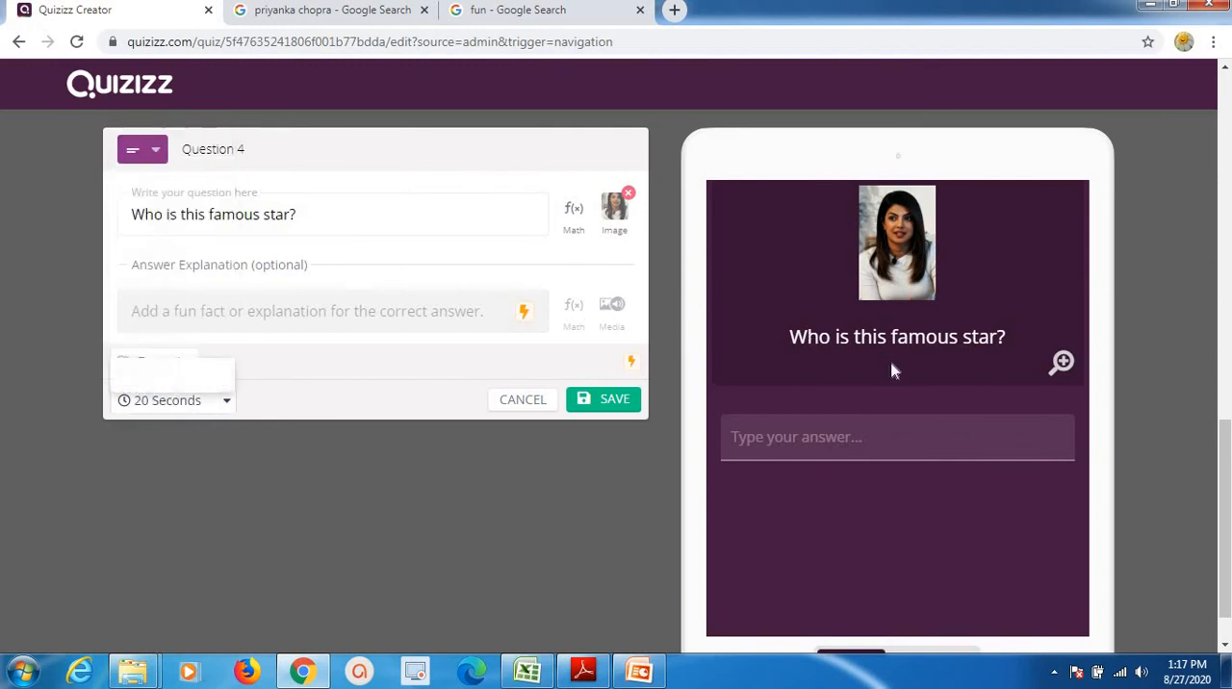
{"action": "left_click", "coordinate": [616, 402]}
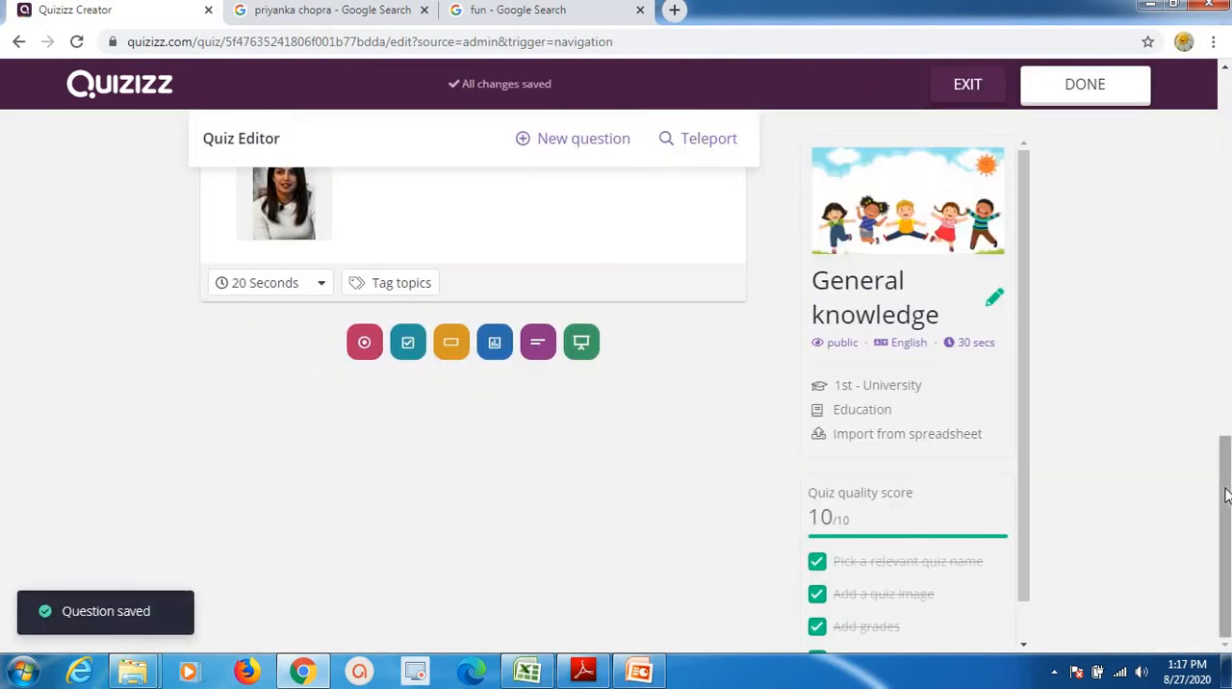
{"action": "left_click_drag", "start_coordinate": [1224, 496], "coordinate": [1229, 108]}
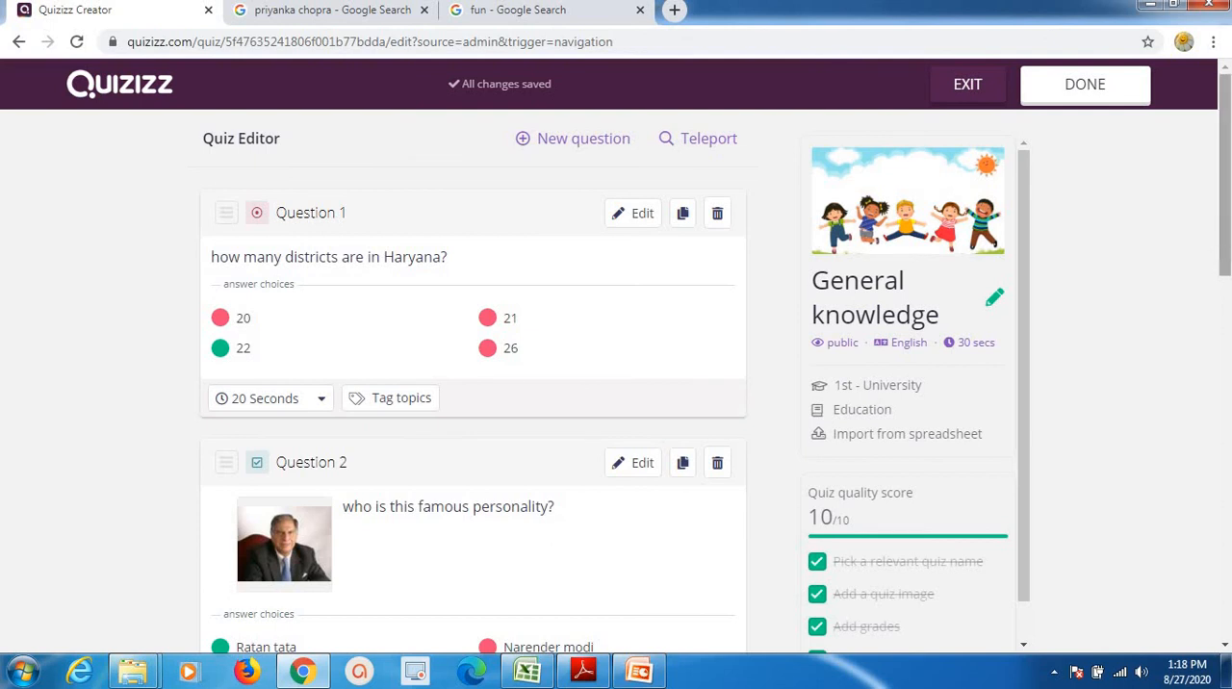
{"action": "left_click_drag", "start_coordinate": [1222, 231], "coordinate": [1223, 496]}
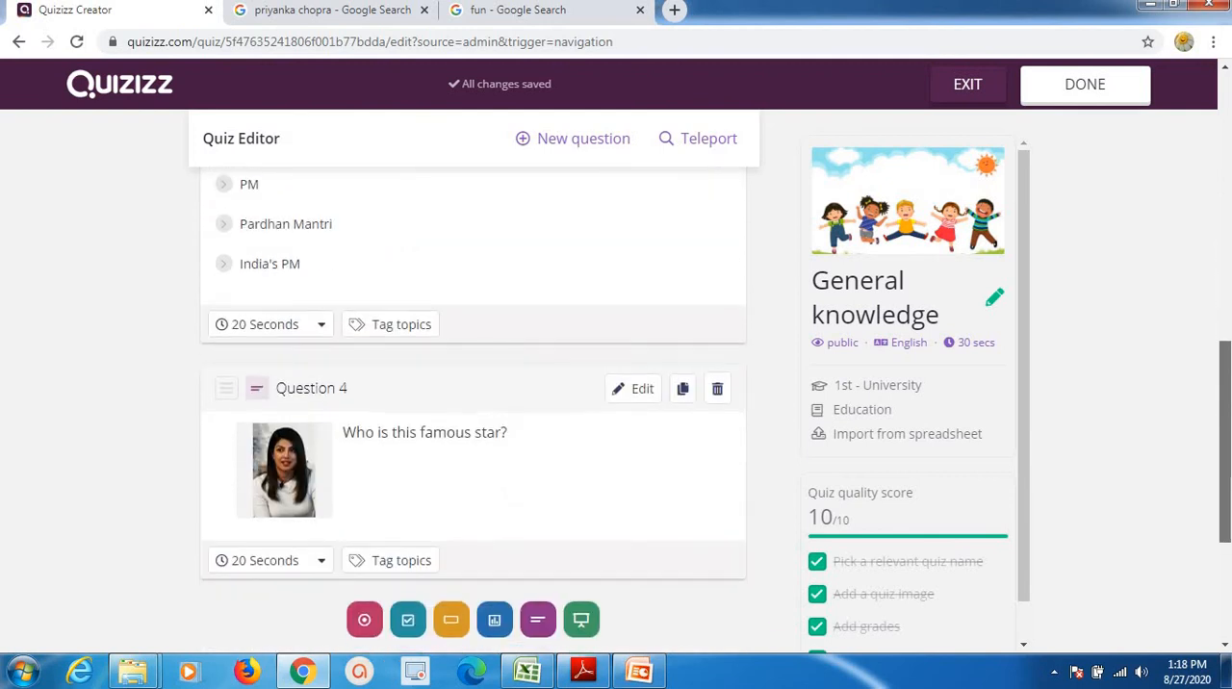
Finish editing the General knowledge quiz and begin assigning it as homework.
{"action": "left_click_drag", "start_coordinate": [1229, 283], "coordinate": [1223, 155]}
{"action": "left_click", "coordinate": [1097, 97]}
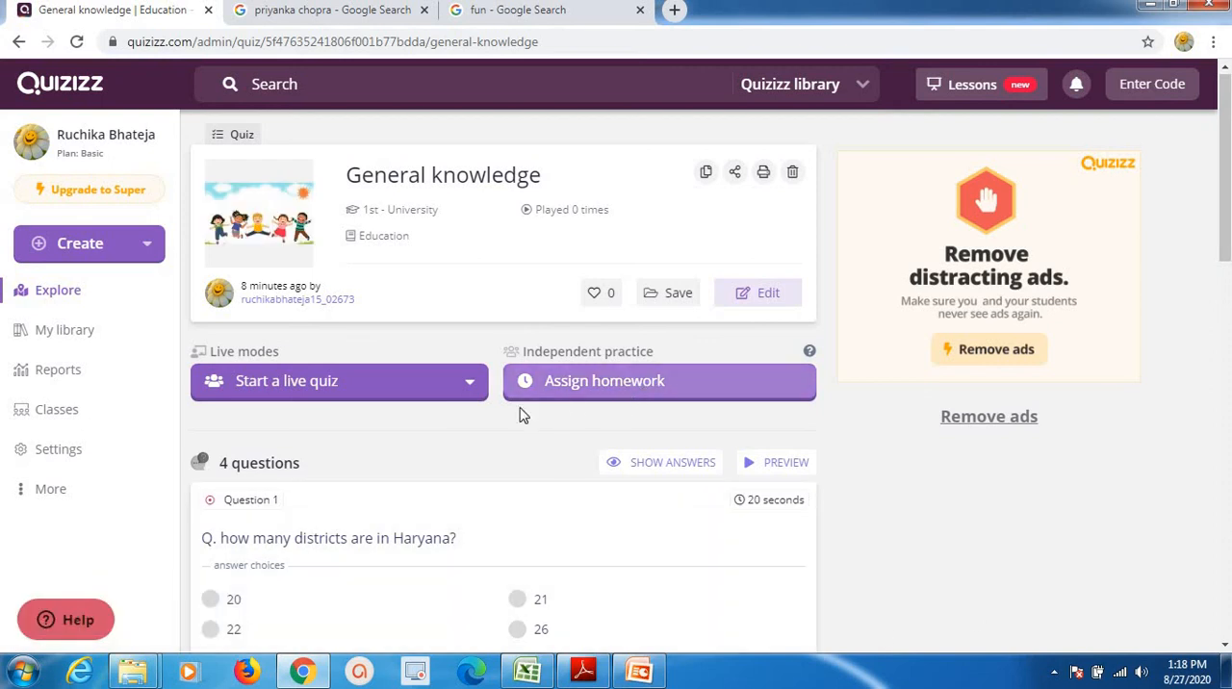
{"action": "left_click", "coordinate": [593, 382]}
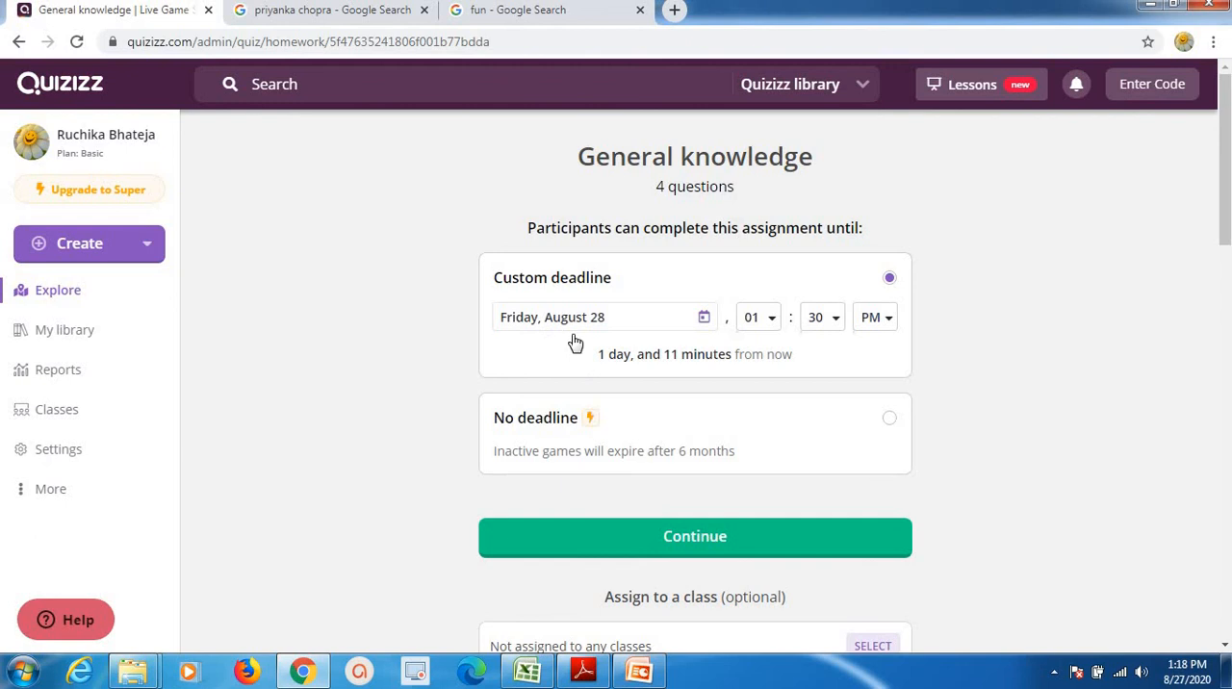
Set the custom homework deadline to Saturday, August 29 with the hour at 06, and create the assignment without selecting a class.
{"action": "left_click", "coordinate": [705, 319]}
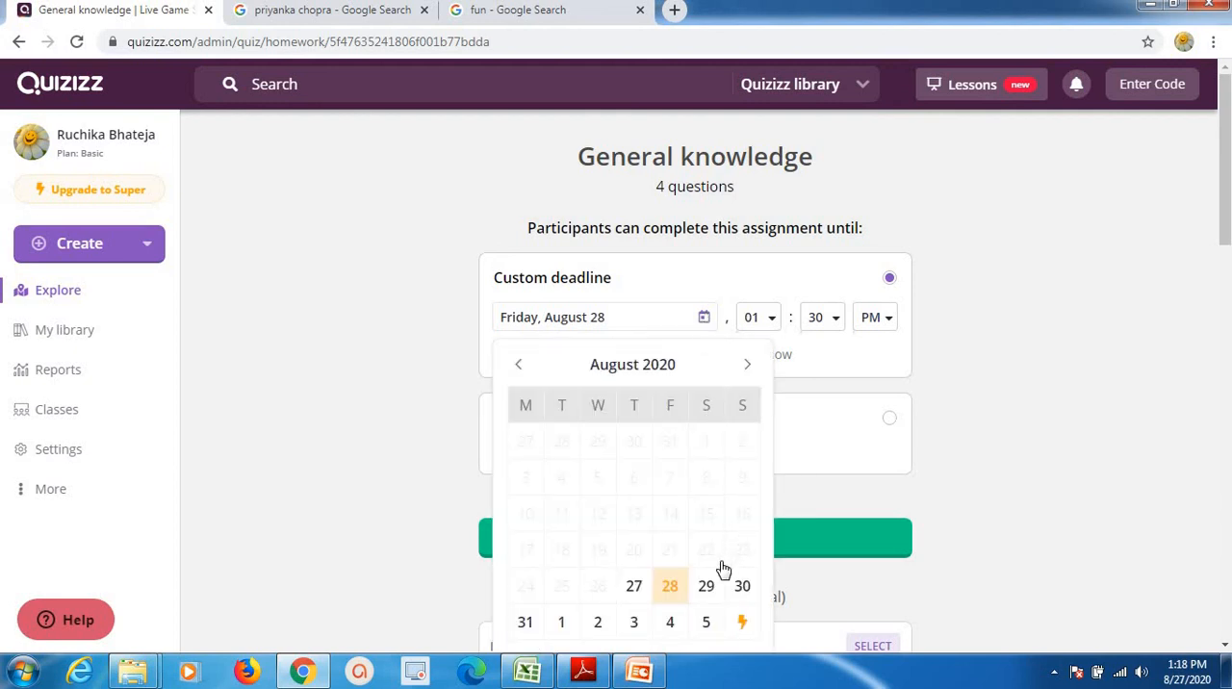
{"action": "left_click", "coordinate": [707, 586]}
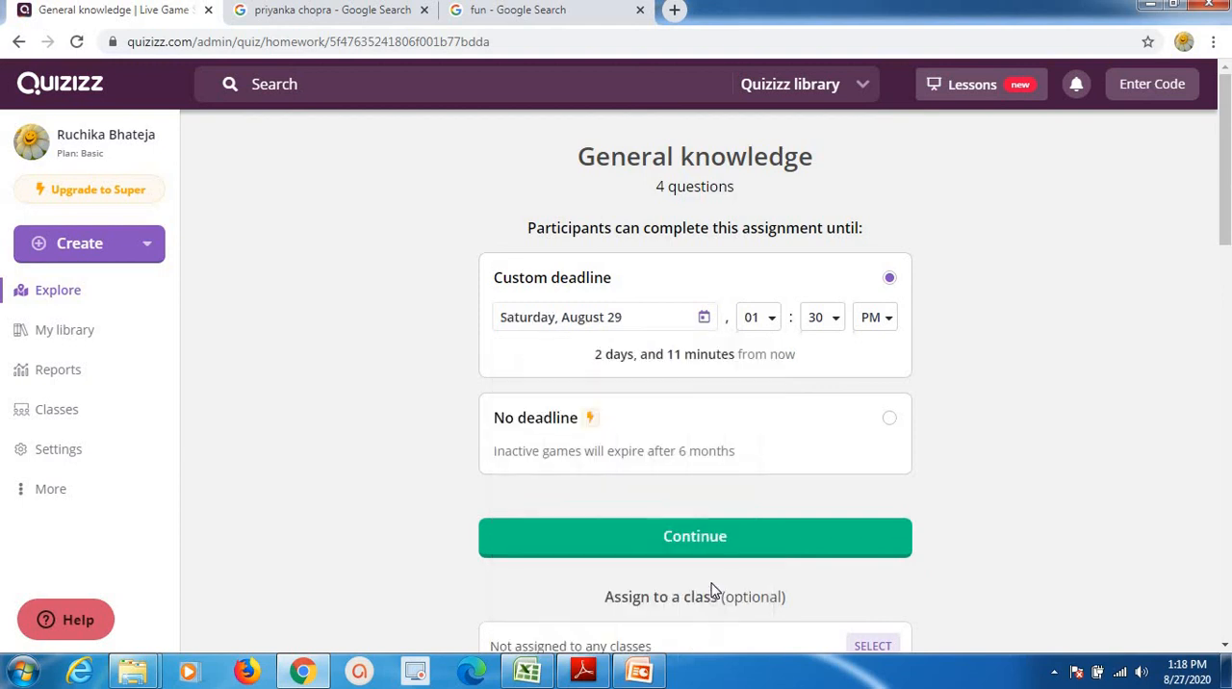
{"action": "left_click", "coordinate": [771, 318]}
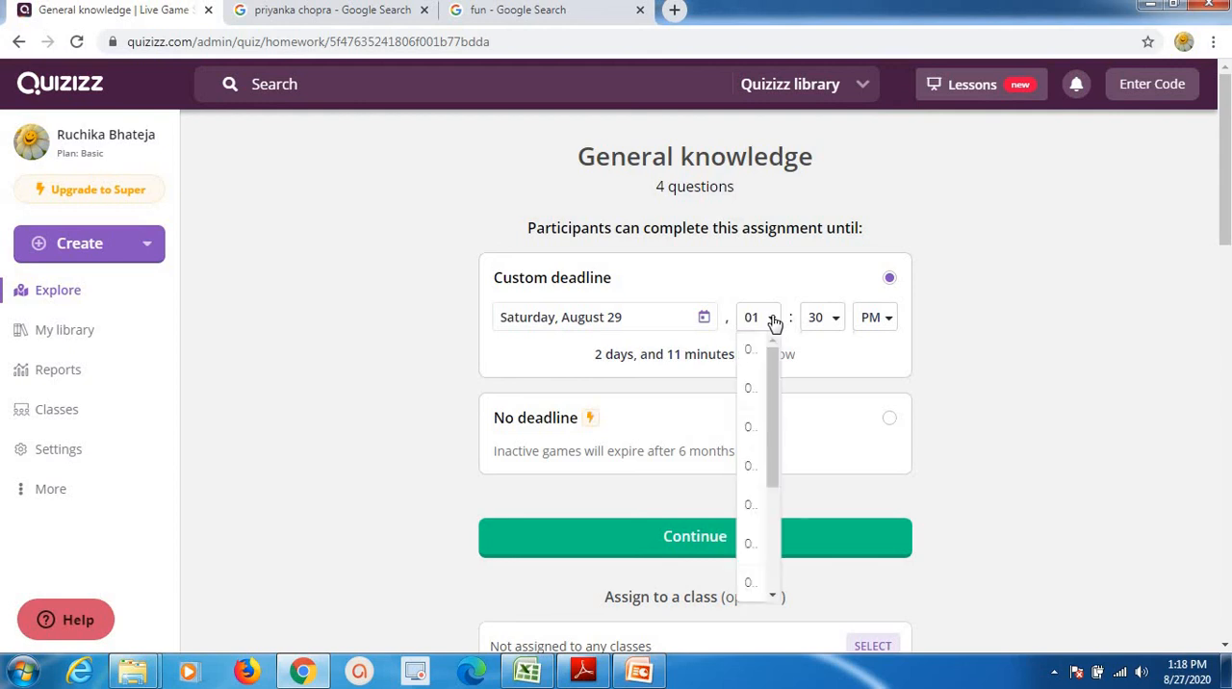
{"action": "left_click", "coordinate": [755, 564]}
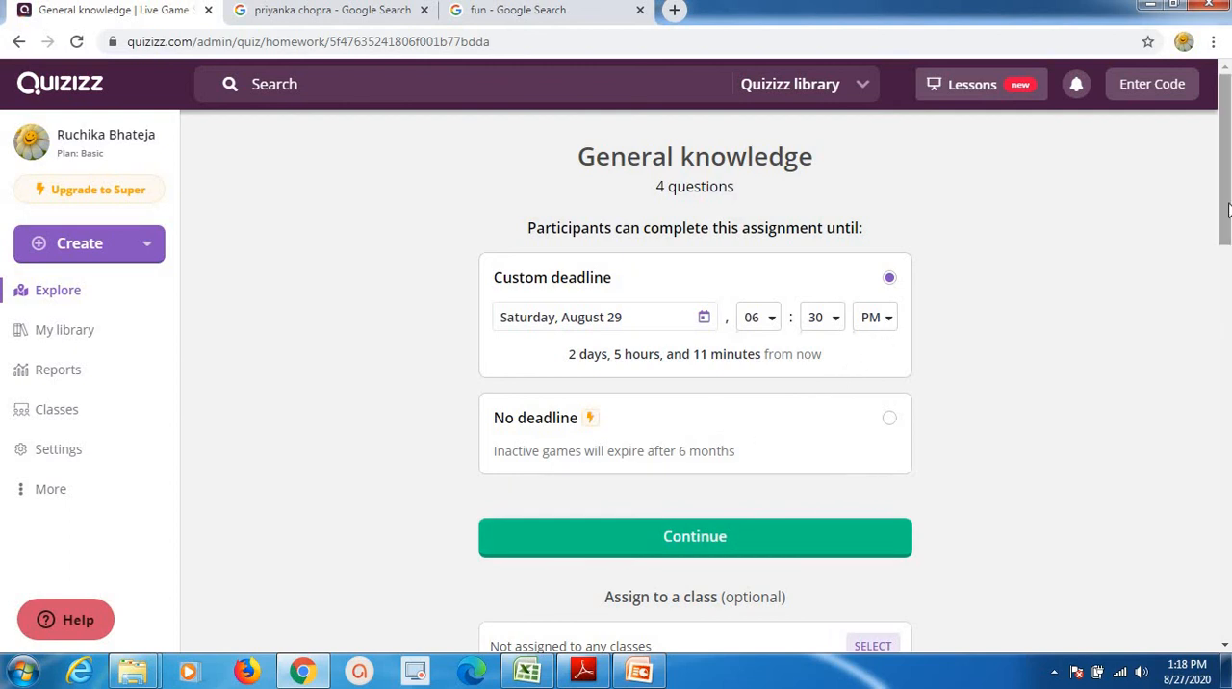
{"action": "left_click_drag", "start_coordinate": [1228, 210], "coordinate": [1228, 270]}
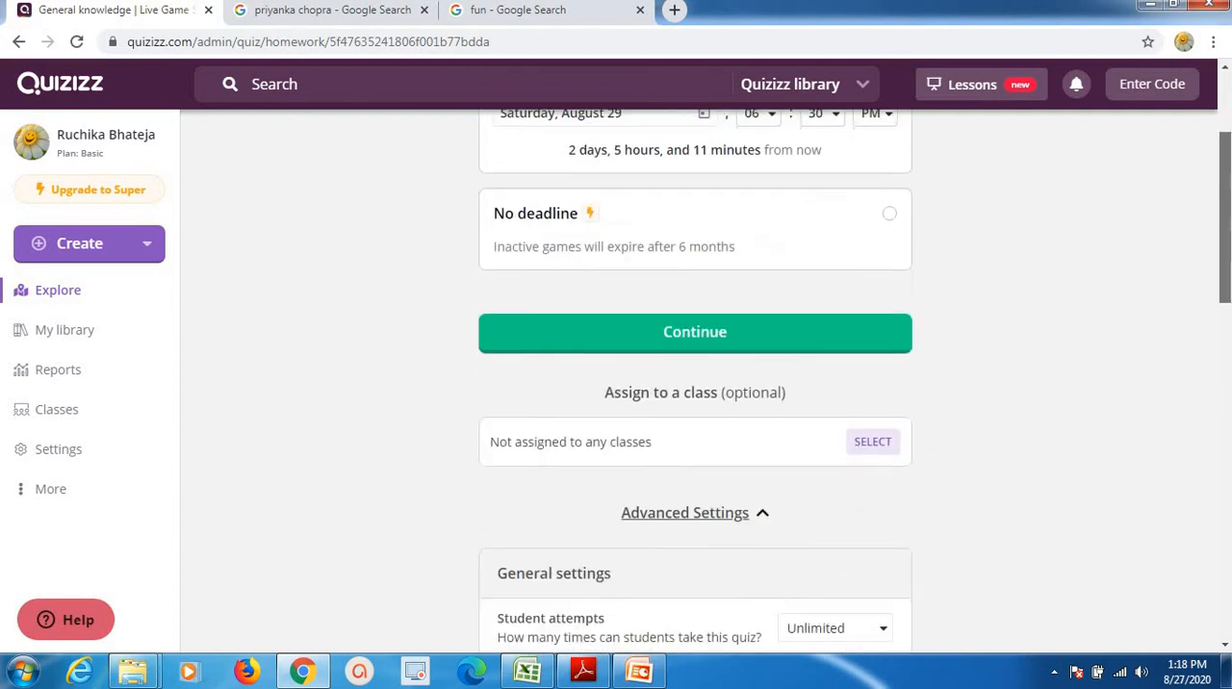
{"action": "left_click", "coordinate": [684, 338]}
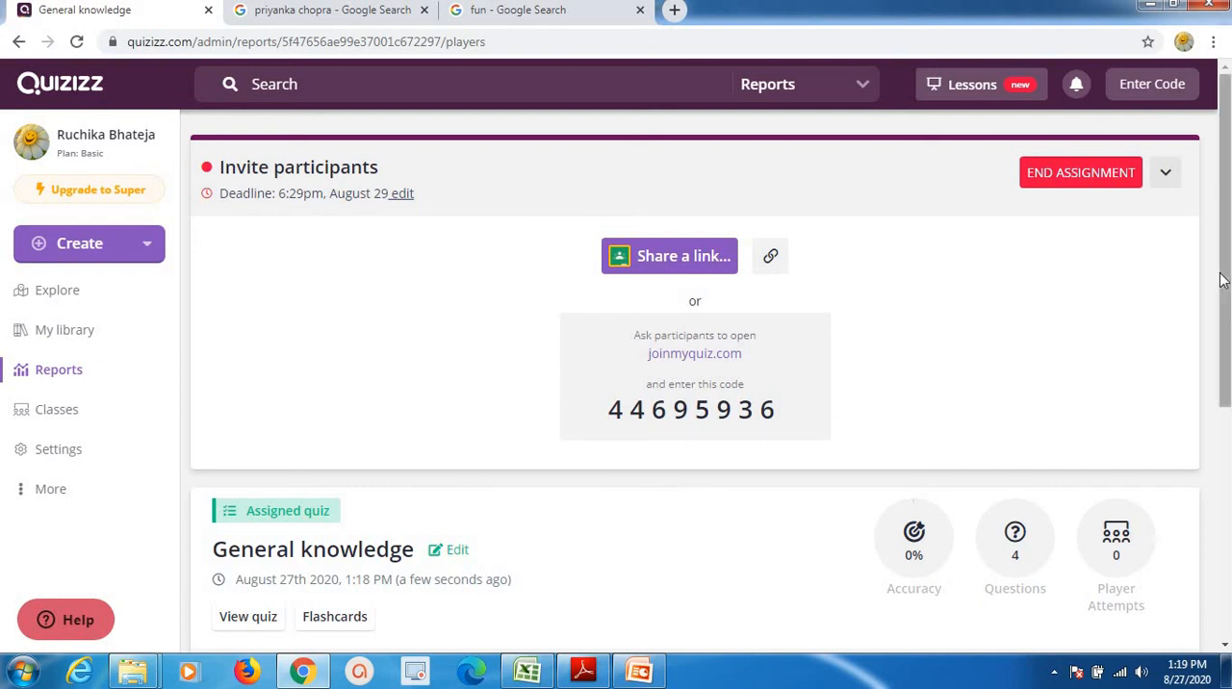
Look over the assignment report and log out of the teacher account.
{"action": "scroll", "coordinate": [1223, 280], "scroll_direction": "down", "scroll_amount": 2}
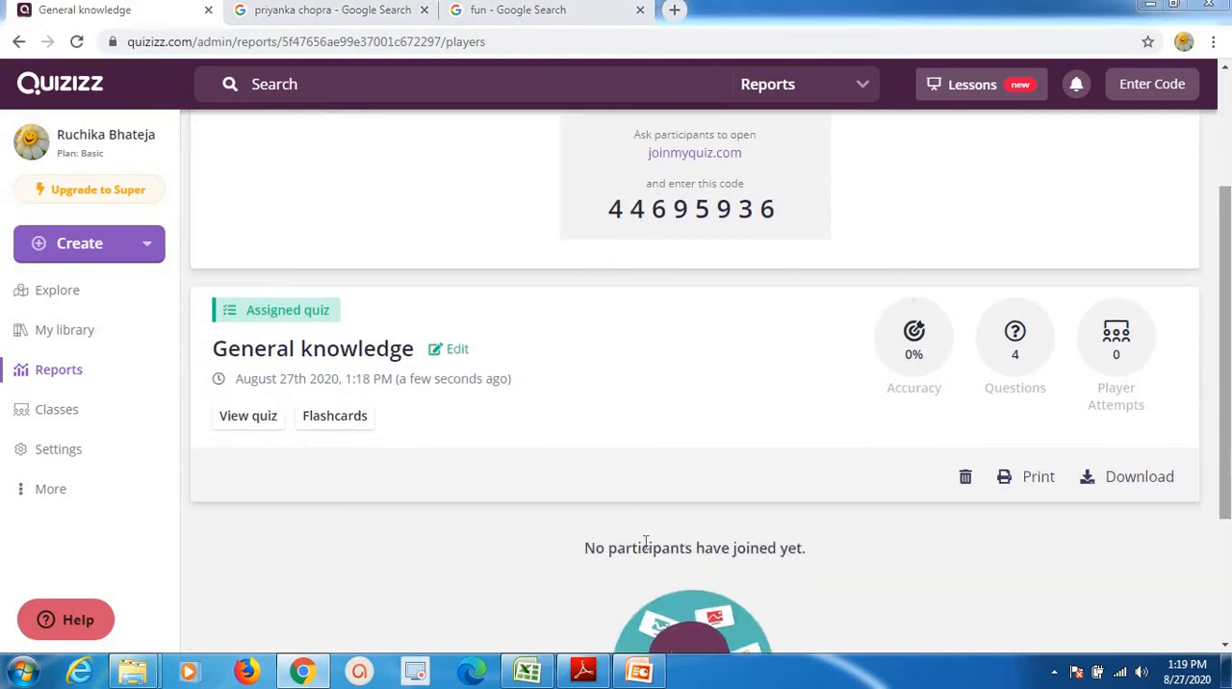
{"action": "left_click", "coordinate": [79, 503]}
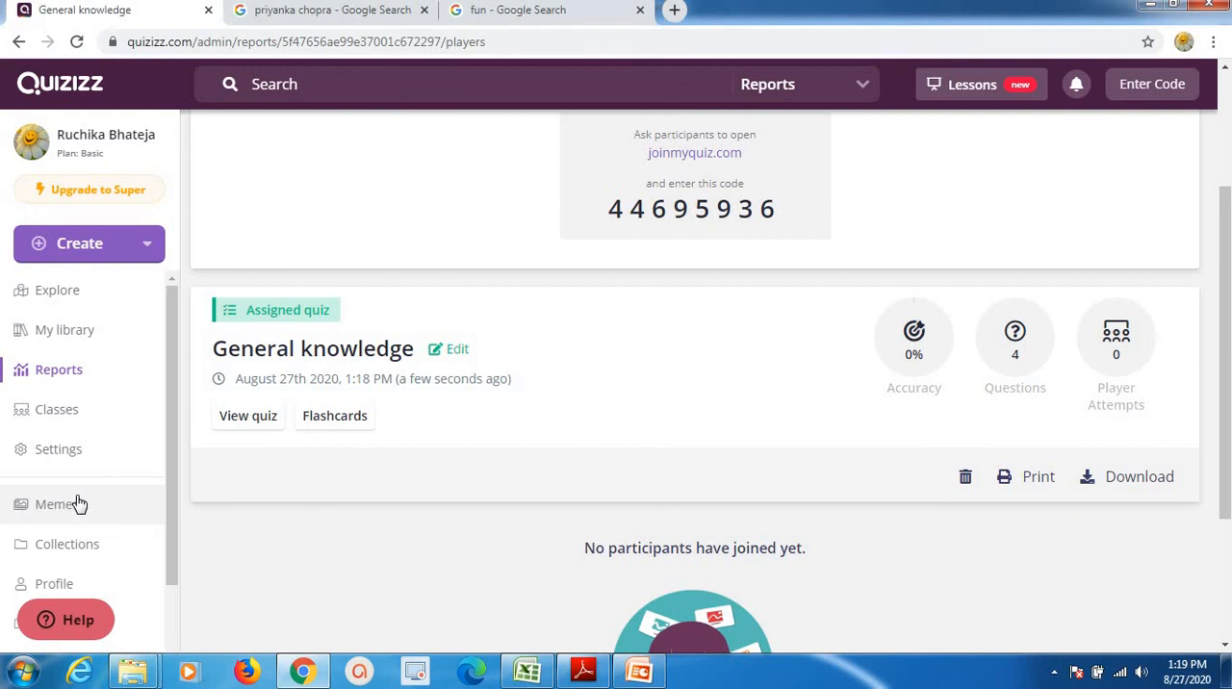
{"action": "scroll", "coordinate": [171, 549], "scroll_direction": "down", "scroll_amount": 1}
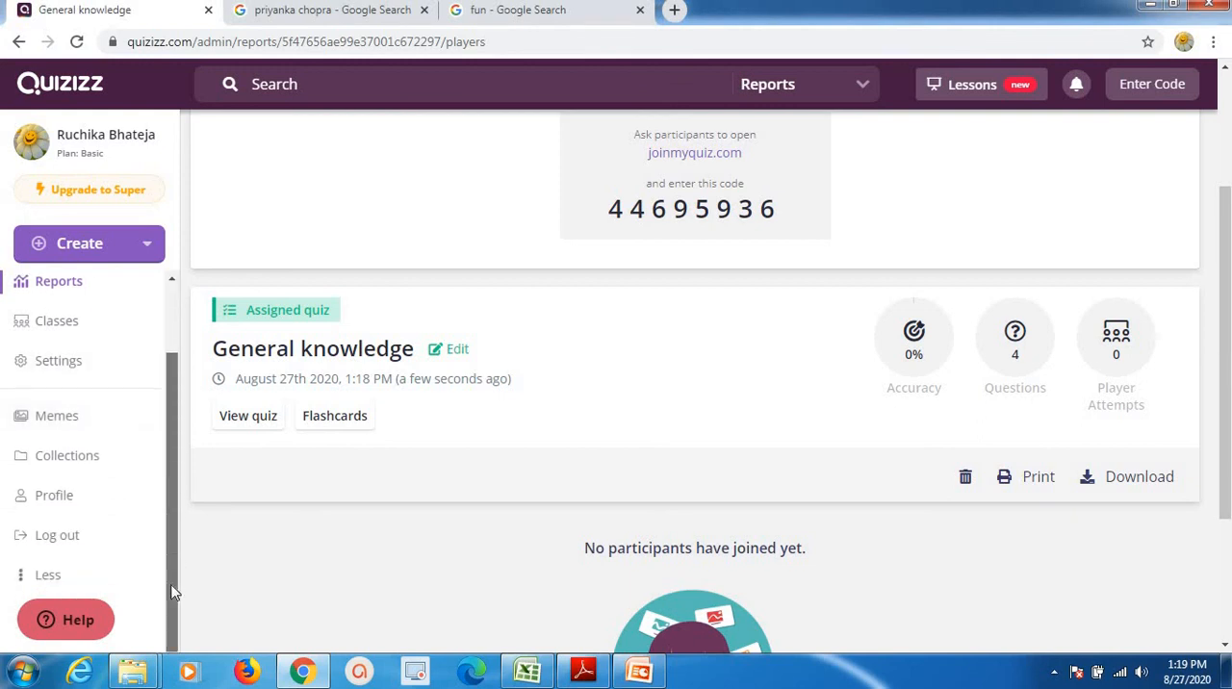
{"action": "left_click", "coordinate": [70, 538]}
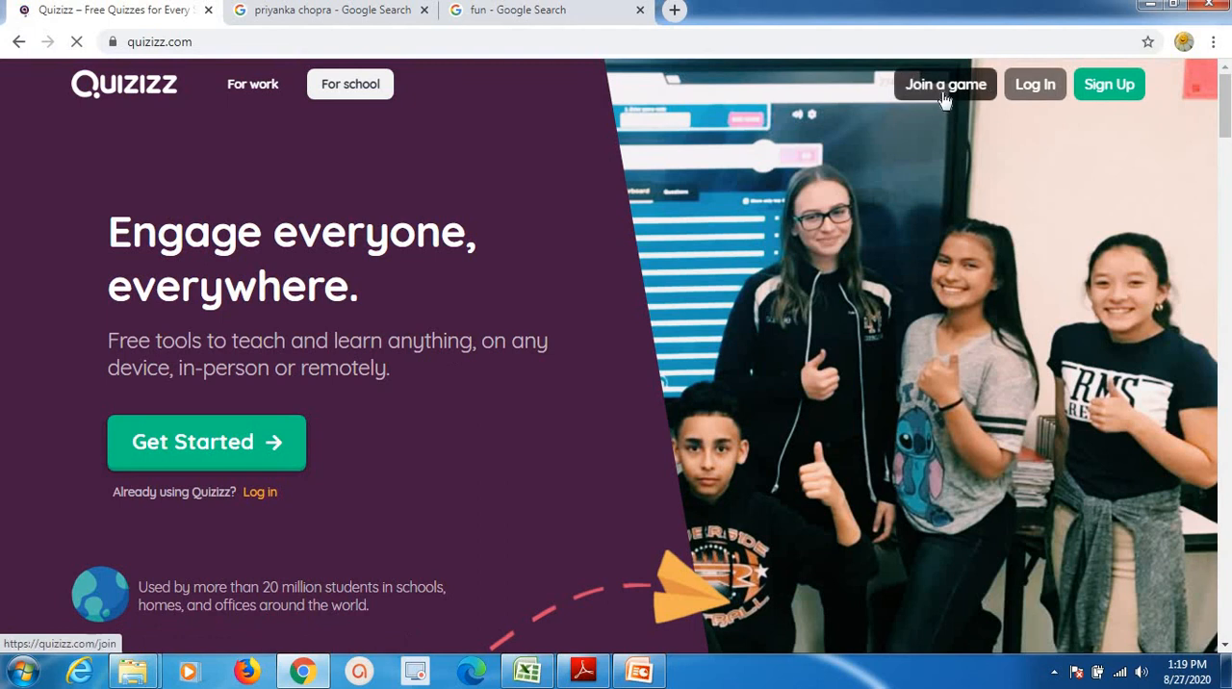
Join the assigned General knowledge quiz as a student by entering its join code.
{"action": "left_click", "coordinate": [945, 93]}
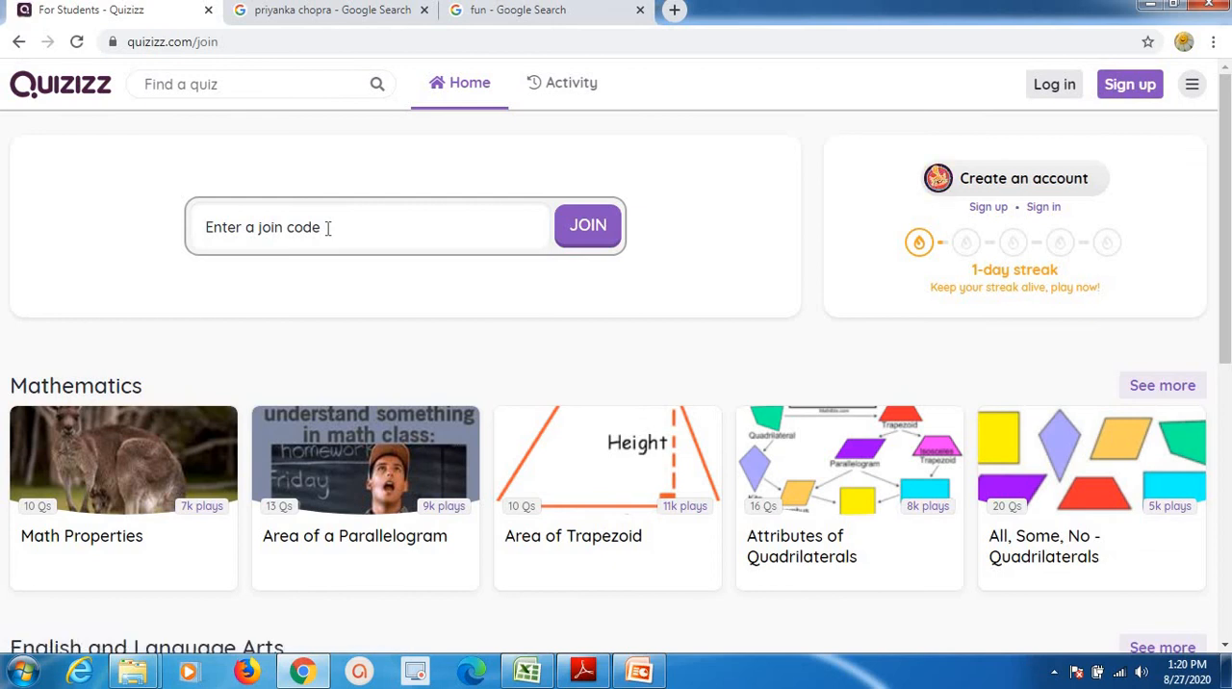
{"action": "type", "text": "44695936"}
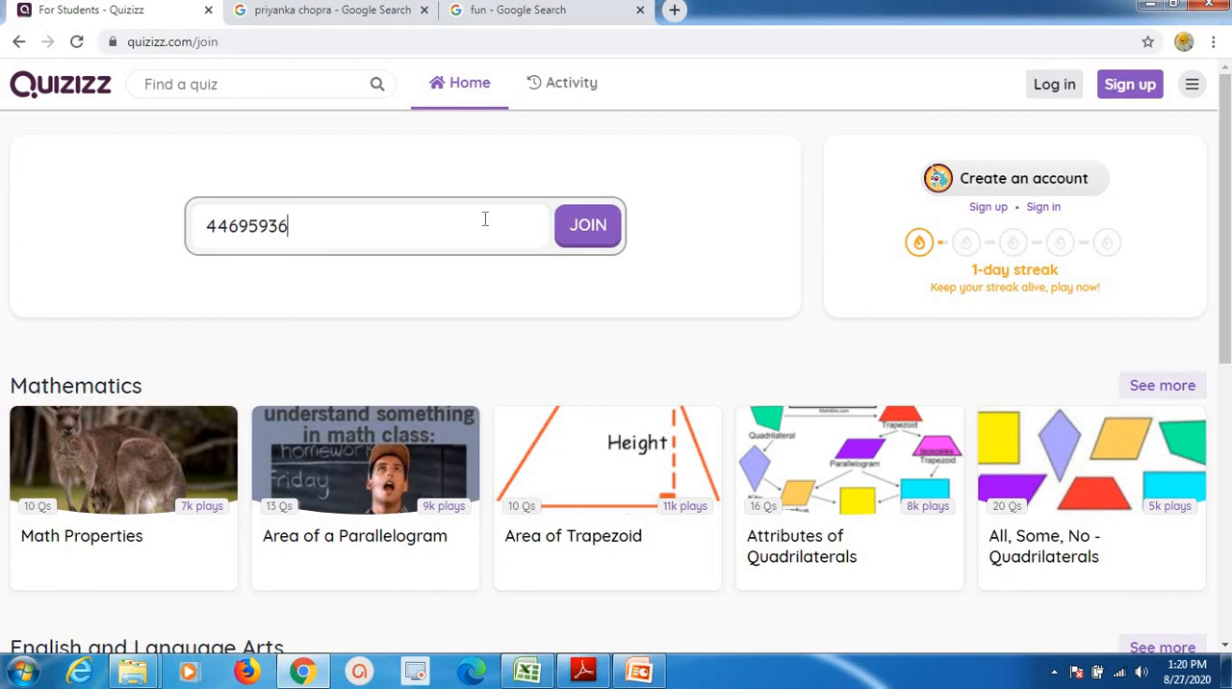
{"action": "left_click", "coordinate": [606, 236]}
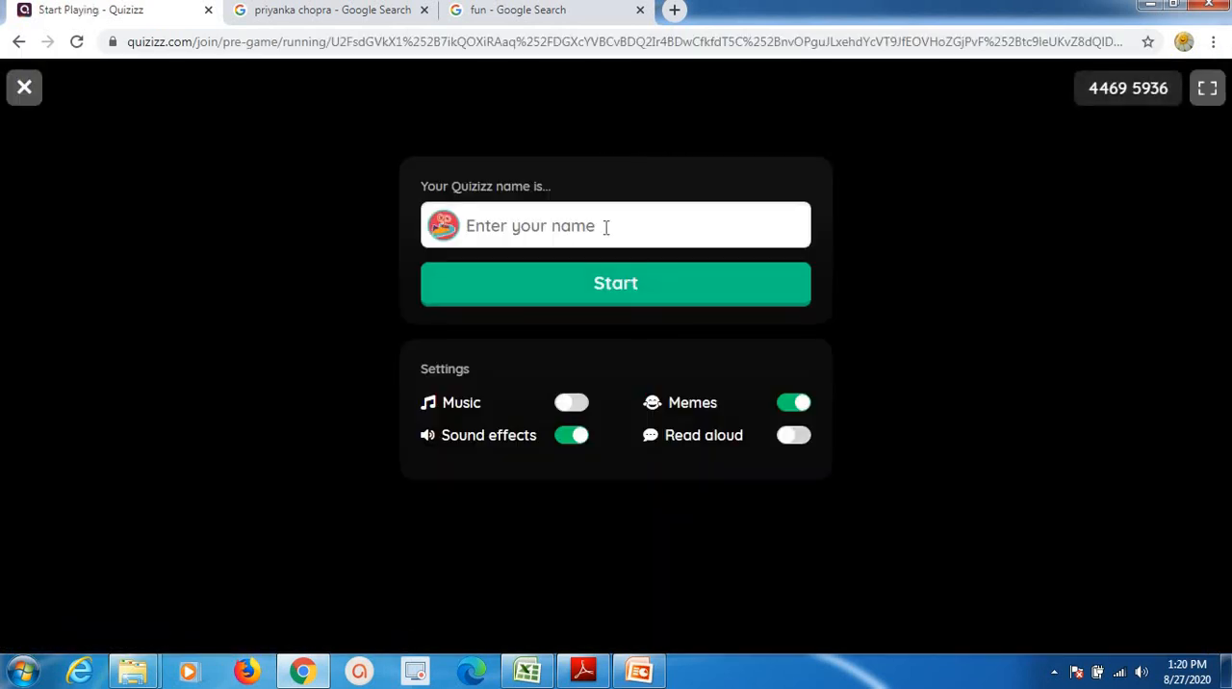
Enter the student's player name, dismiss the account sign-up offer and start the game.
{"action": "type", "text": "sima"}
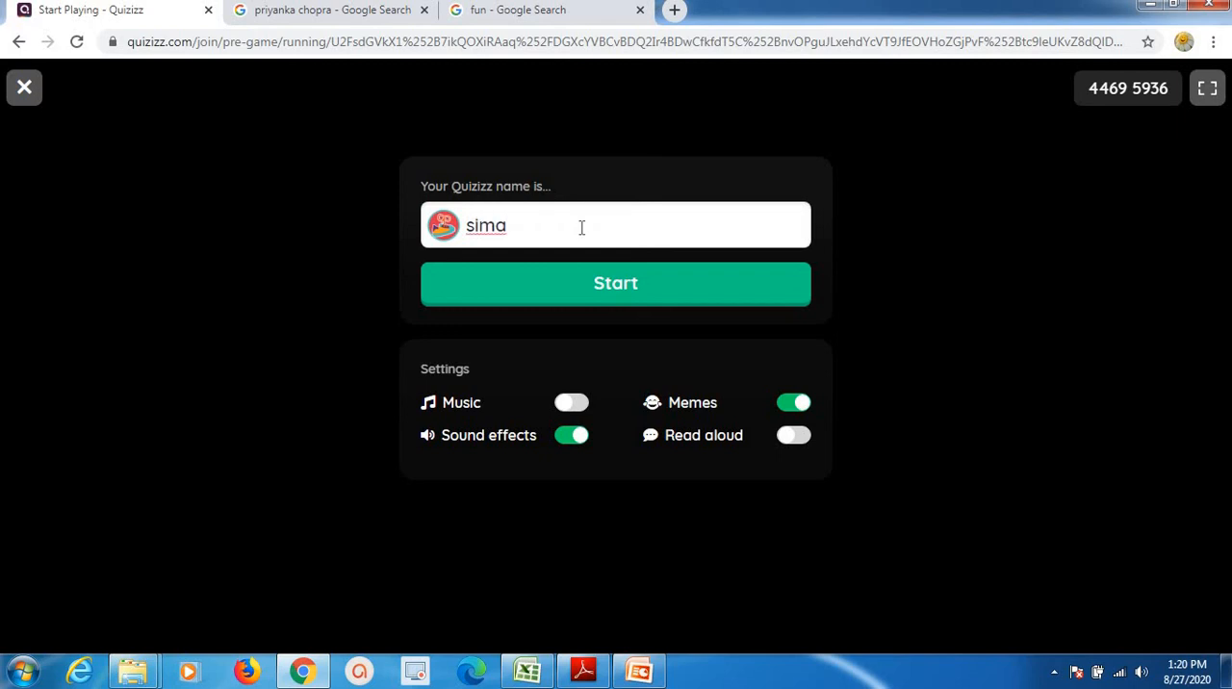
{"action": "key", "text": "BackSpace"}
{"action": "left_click", "coordinate": [607, 289]}
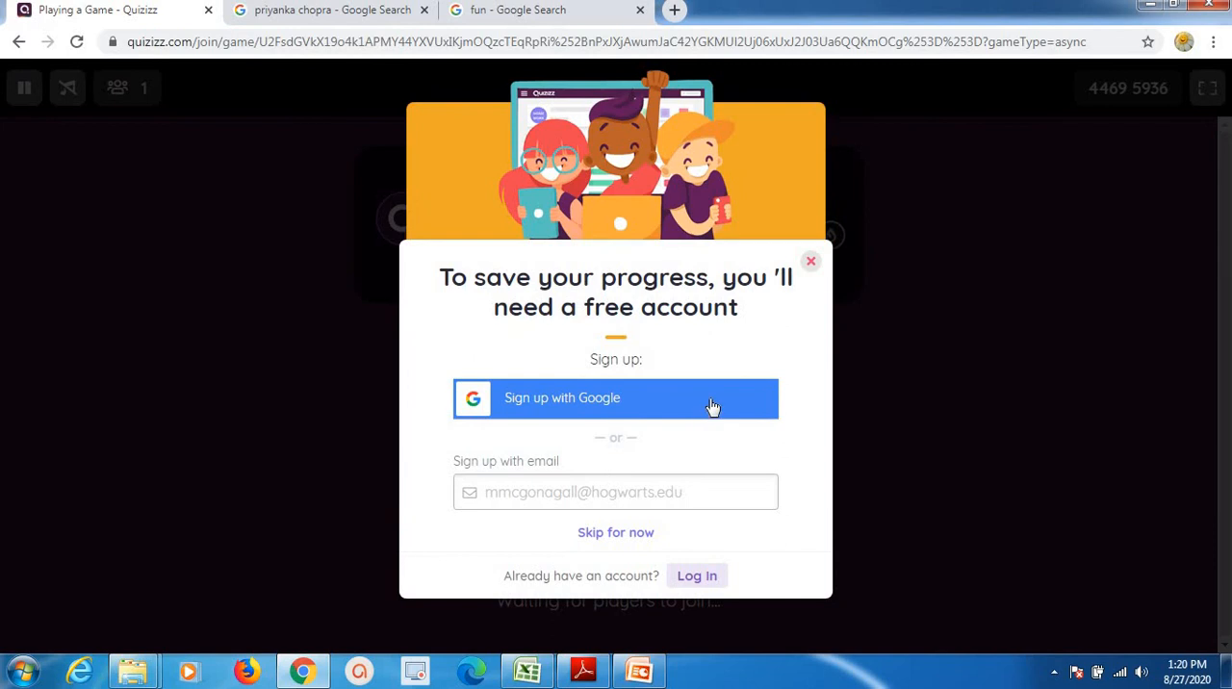
{"action": "left_click", "coordinate": [811, 260]}
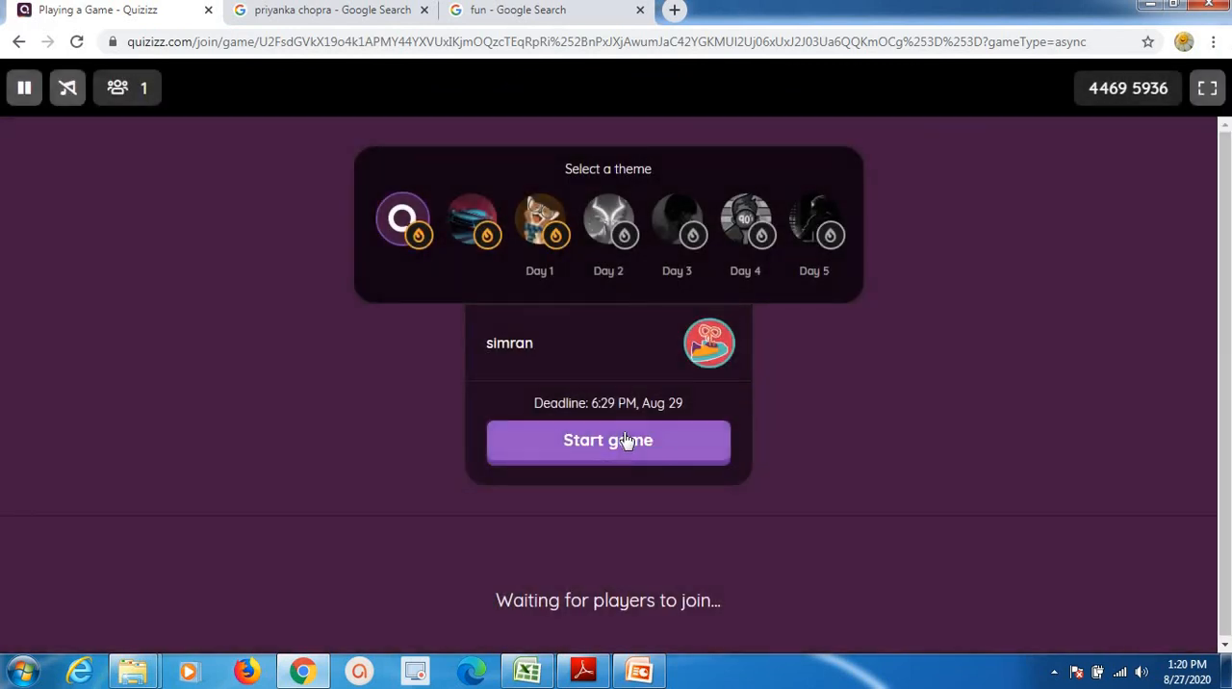
{"action": "left_click", "coordinate": [606, 440]}
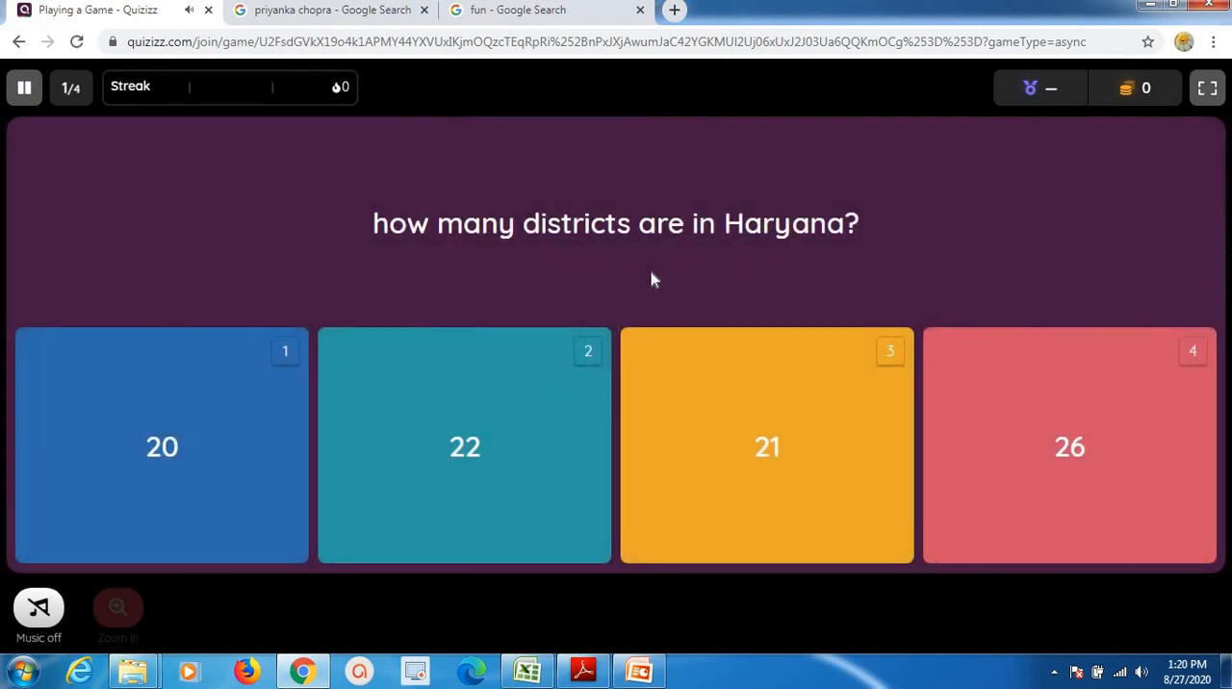
Answer the Haryana districts question with 22 and submit "Ratan tata" for the famous personality question.
{"action": "left_click", "coordinate": [472, 447]}
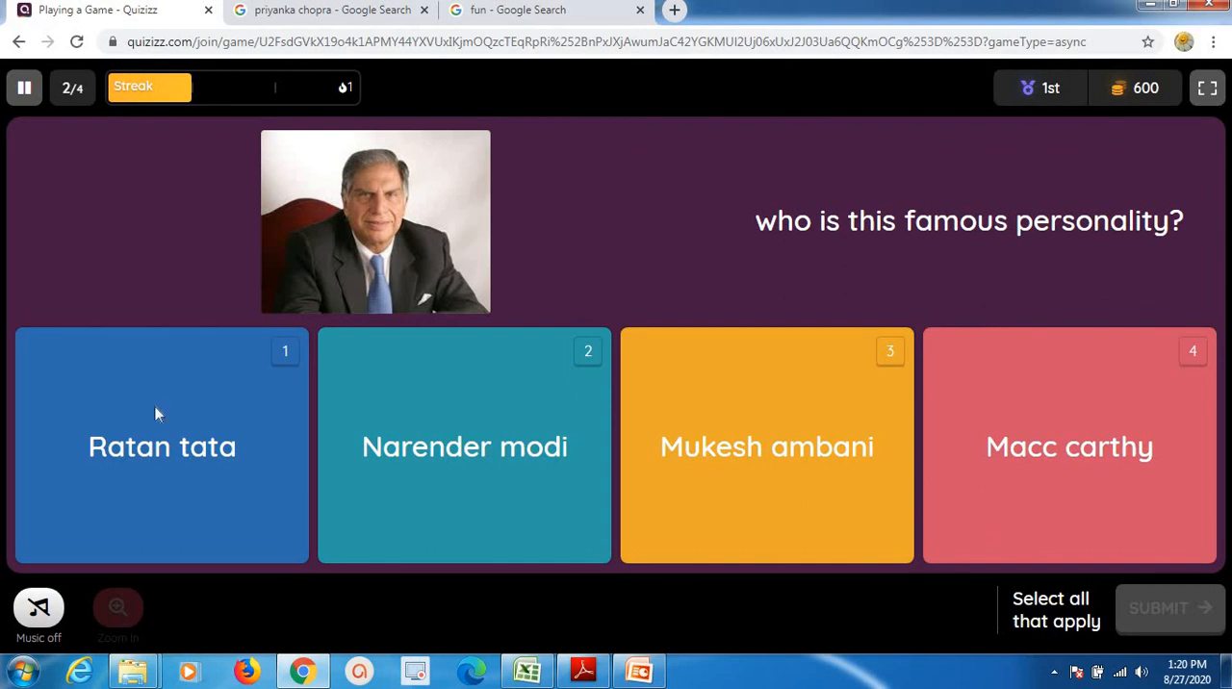
{"action": "left_click", "coordinate": [189, 424]}
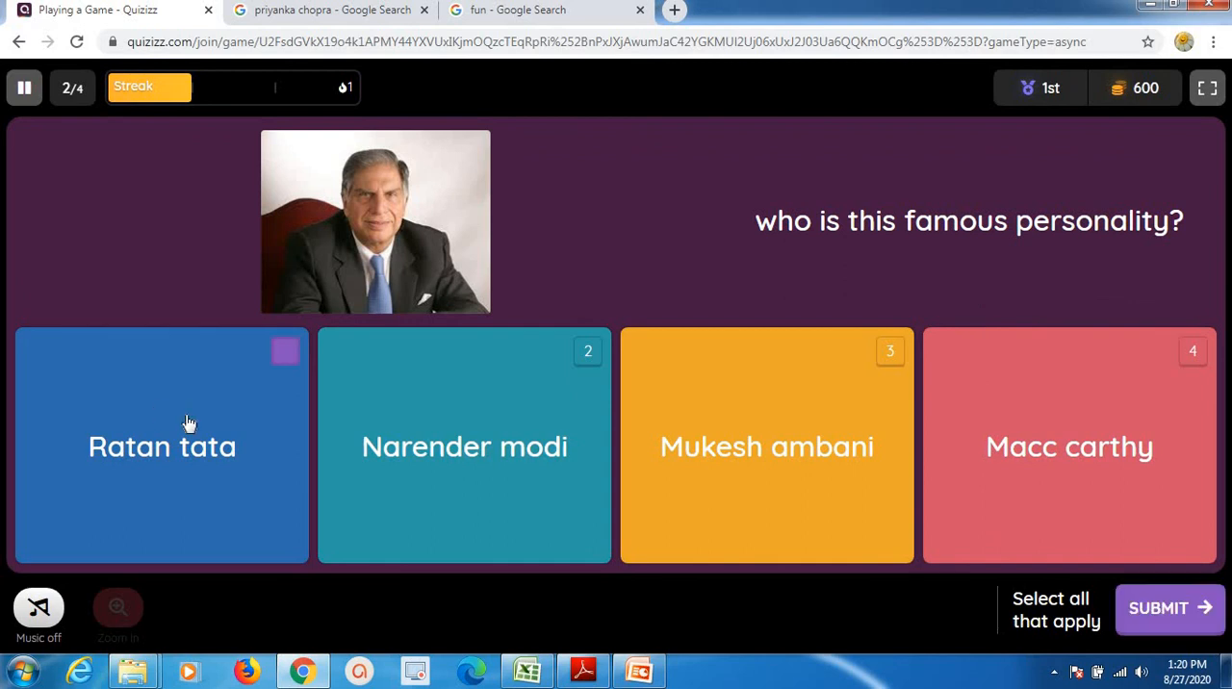
{"action": "left_click", "coordinate": [1165, 608]}
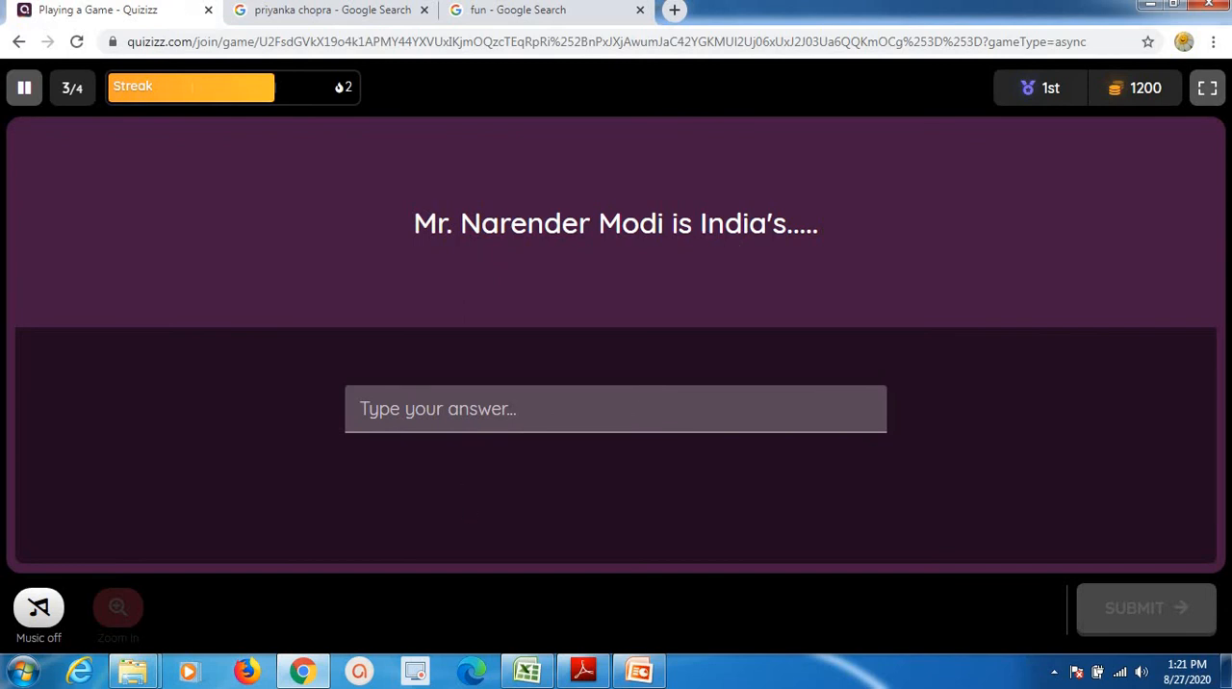
Submit "PM" as the answer to the fill-in-the-blank question about Mr. Narender Modi.
{"action": "left_click", "coordinate": [507, 397]}
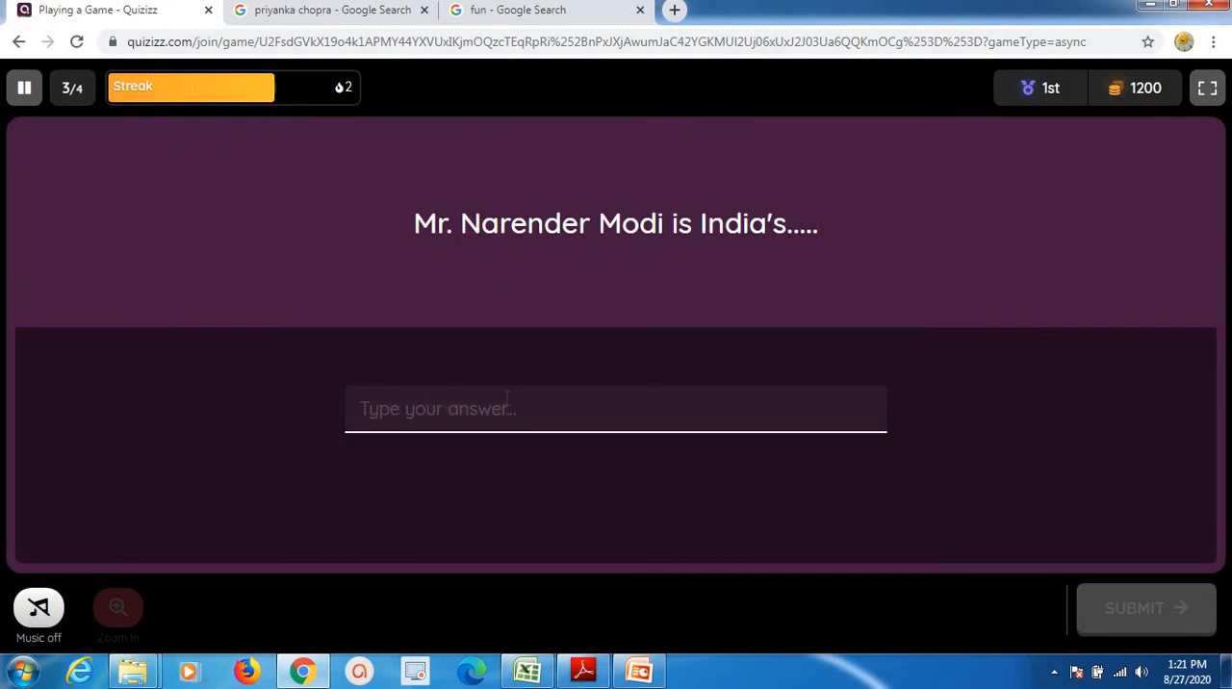
{"action": "type", "text": "PM"}
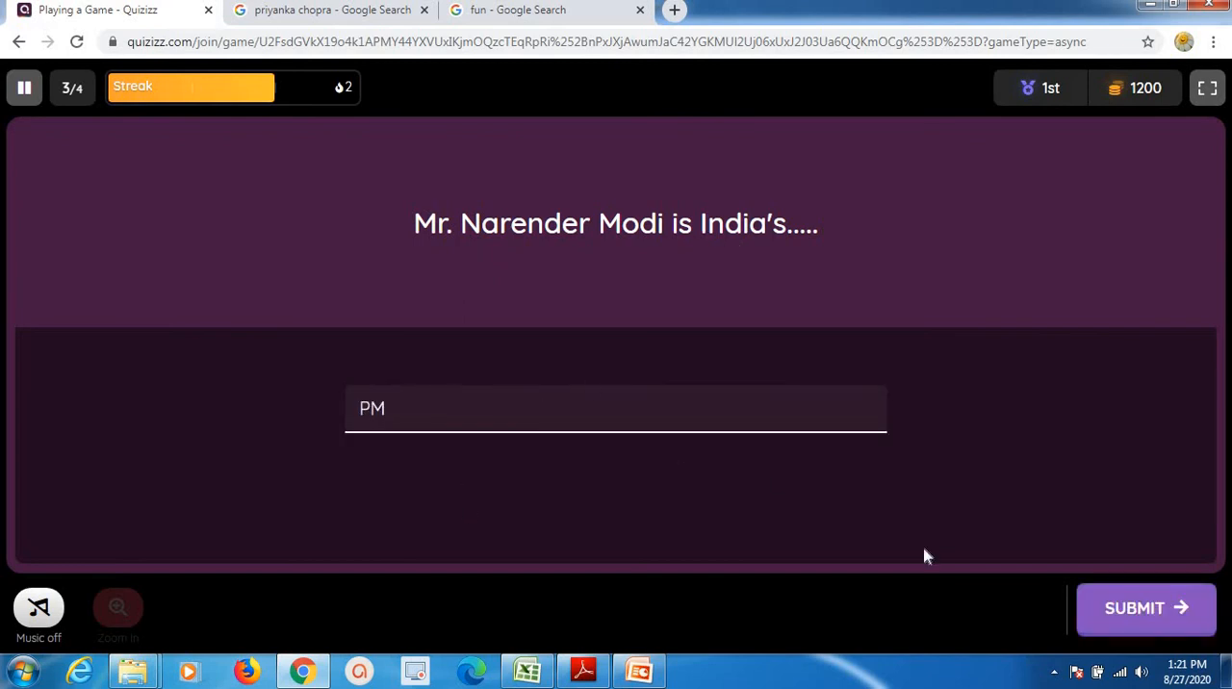
{"action": "left_click", "coordinate": [1136, 630]}
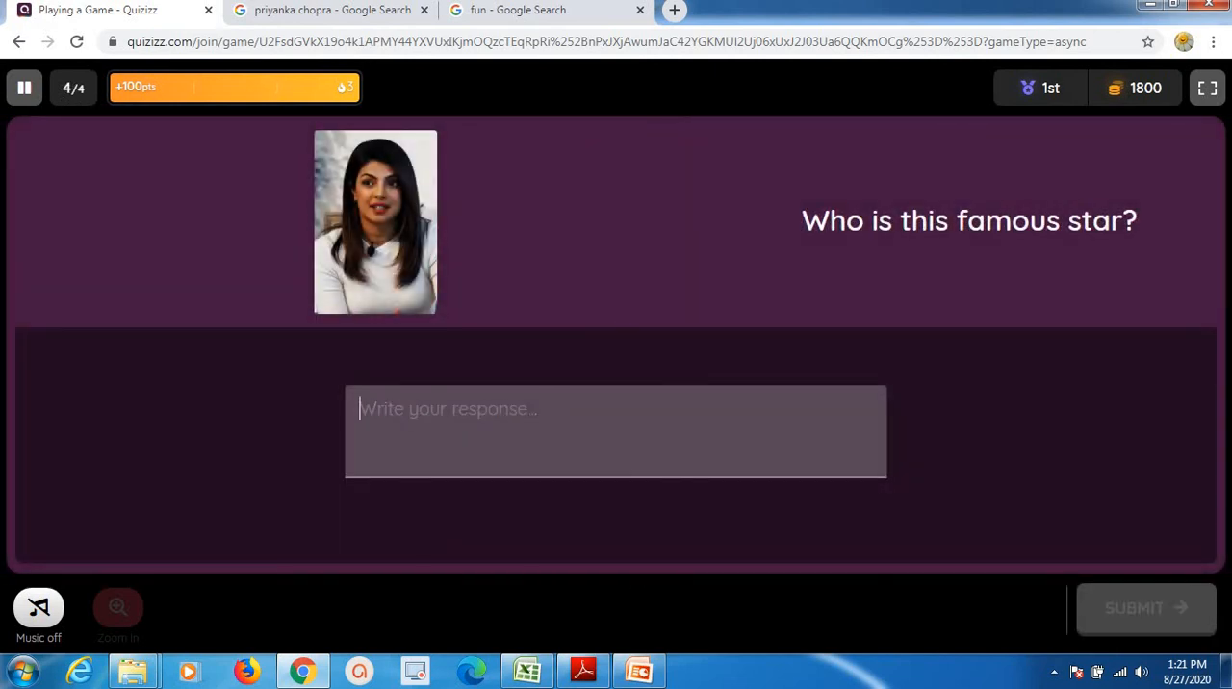
Submit "Priyanka Chopra" as the response to the open-ended question about the famous star.
{"action": "left_click", "coordinate": [529, 414]}
{"action": "type", "text": "Priyanka Chopra"}
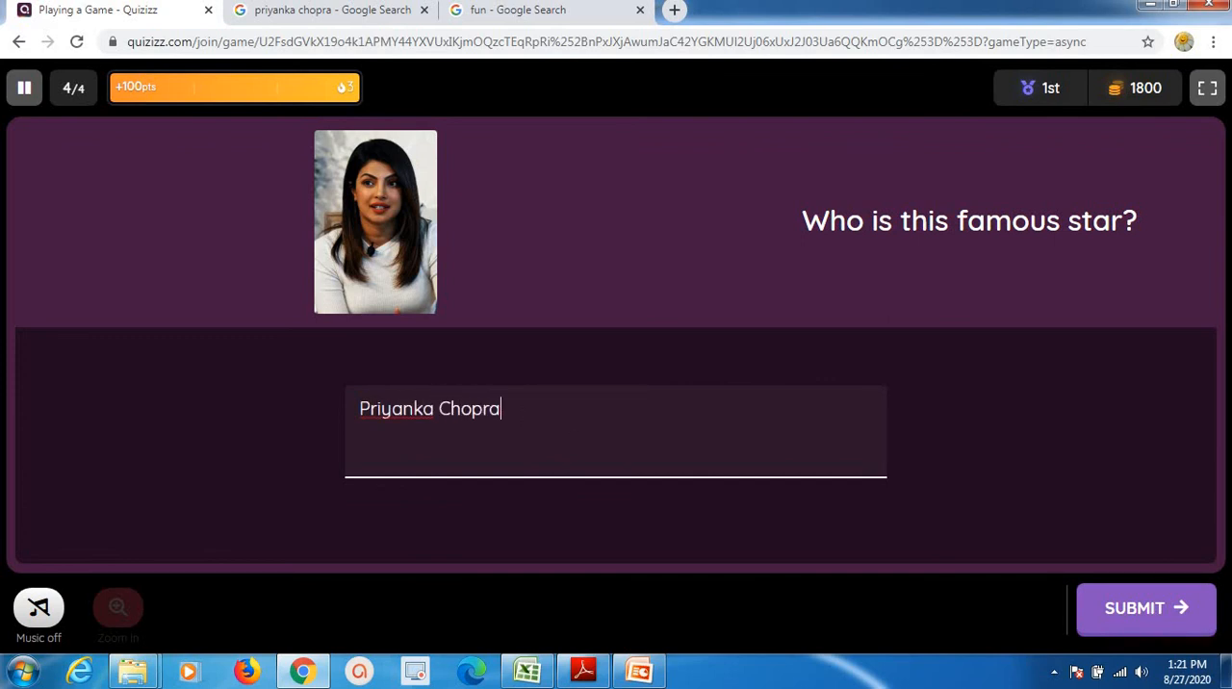
{"action": "left_click", "coordinate": [1122, 626]}
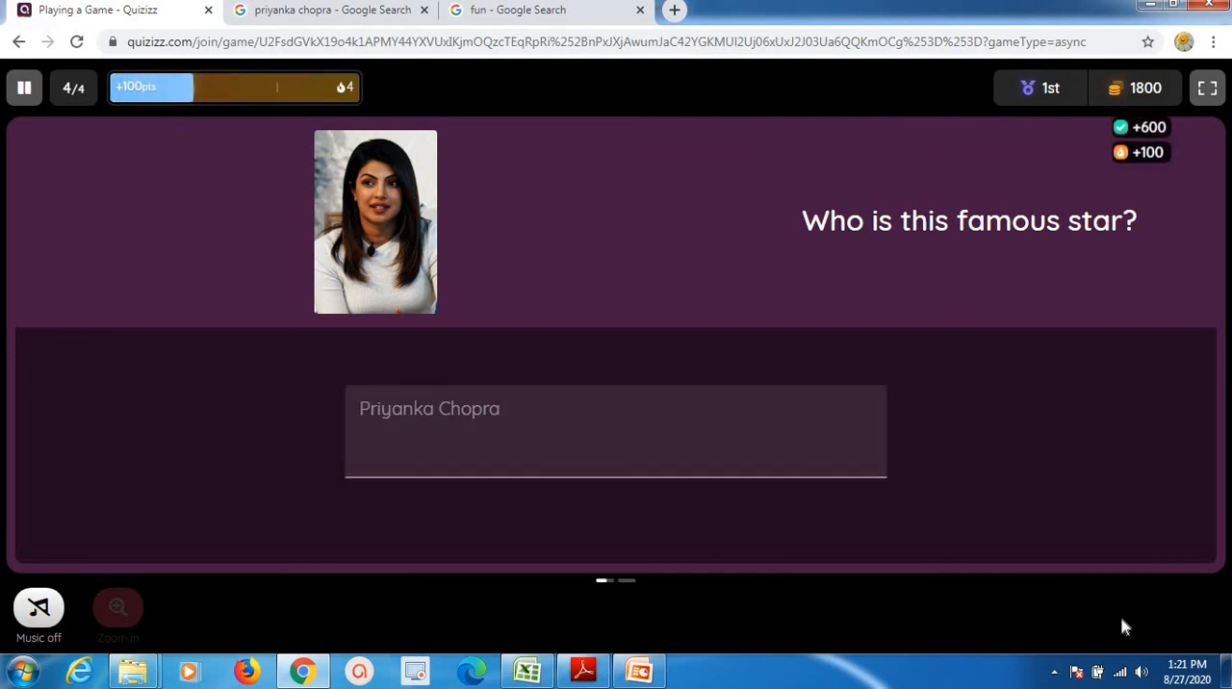